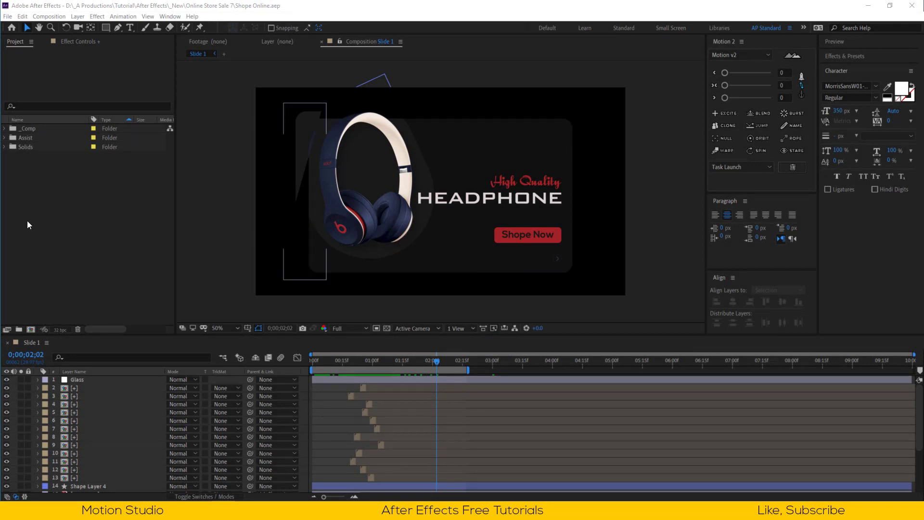
Create a new composition named Slide 2 with the HDTV 1080 29.97 preset and a 10-second duration
click(28, 222)
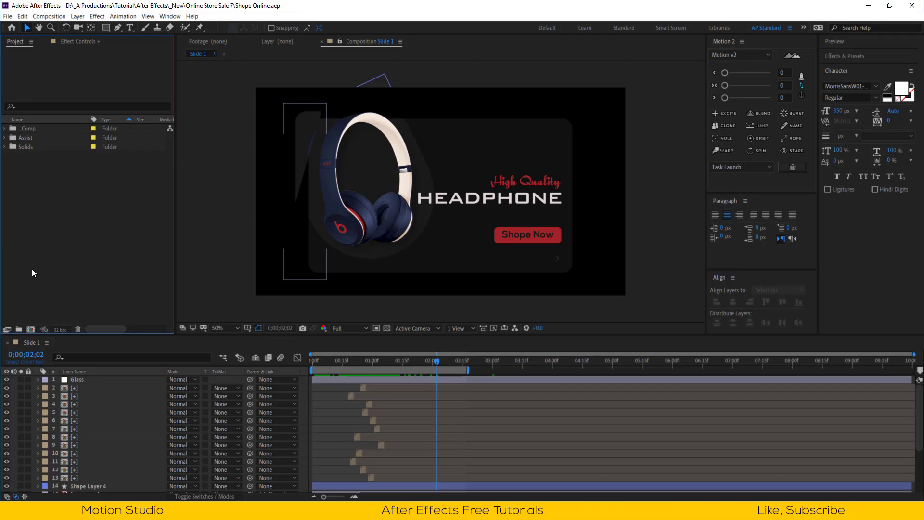
click(30, 329)
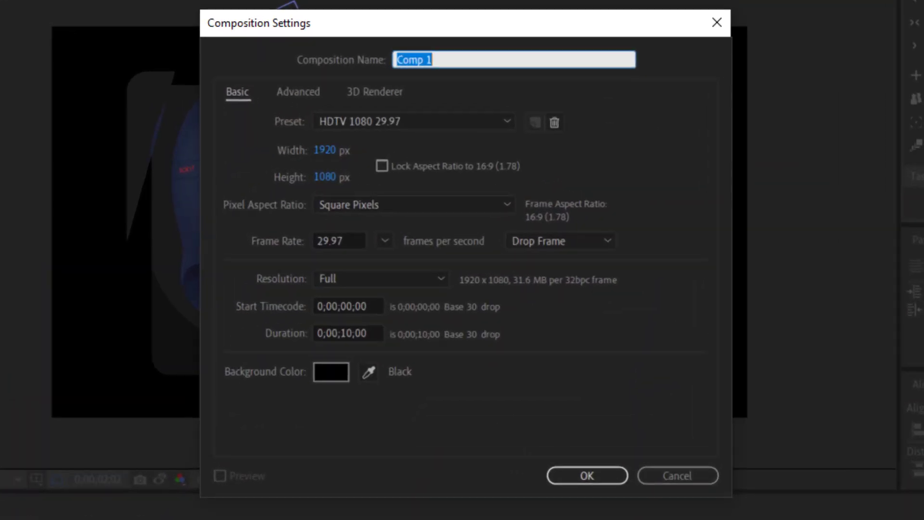
text(Slide 2)
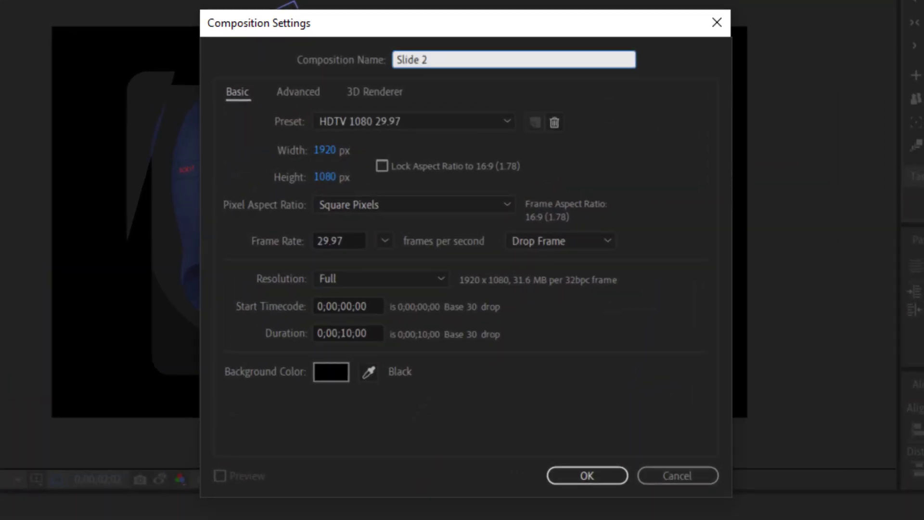
click(590, 470)
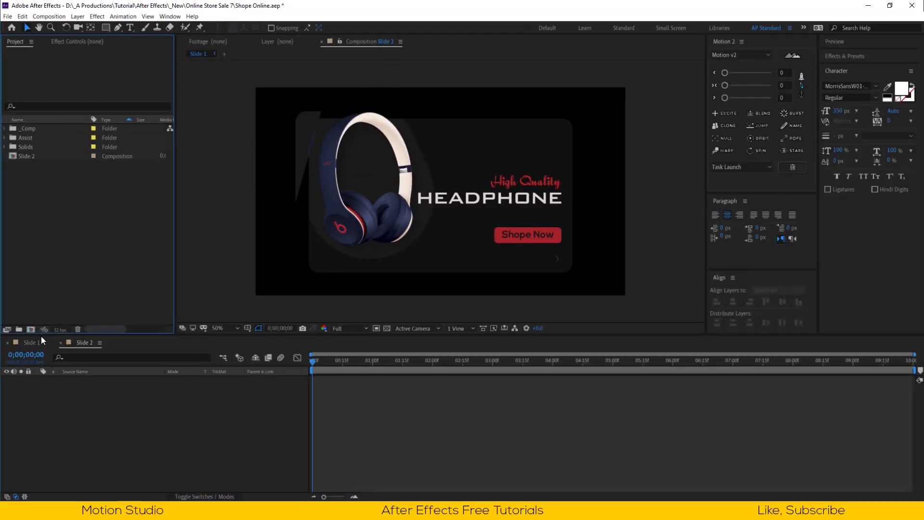
Copy the rounded card background, Shape Layer 1, from the Slide 1 composition into Slide 2
click(29, 343)
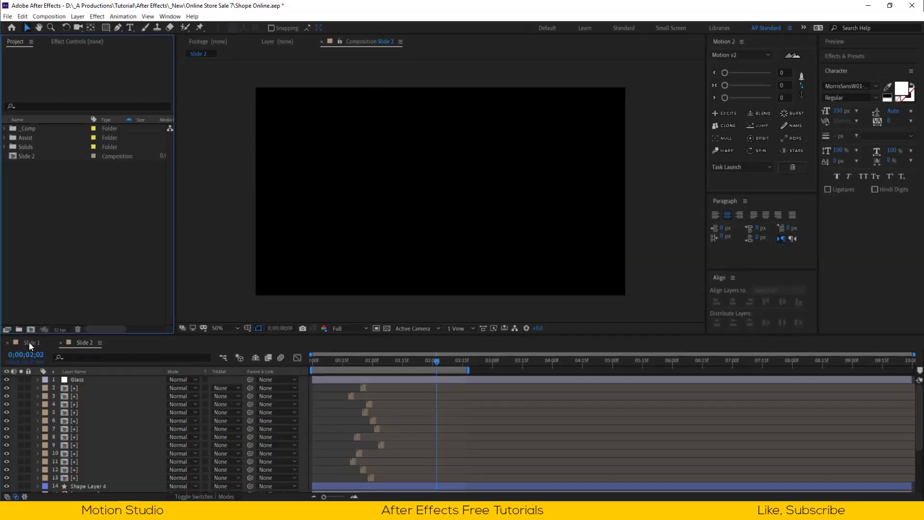
scroll(91, 432, down, 5)
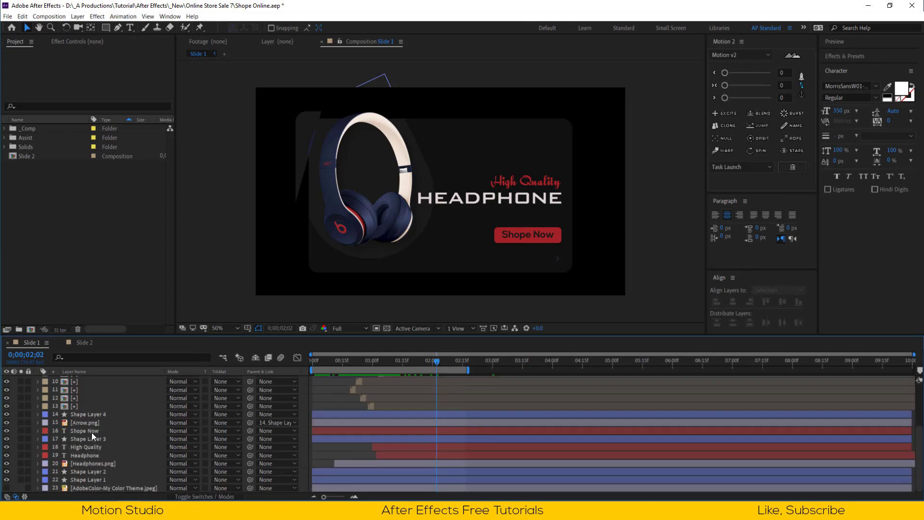
click(94, 479)
click(84, 342)
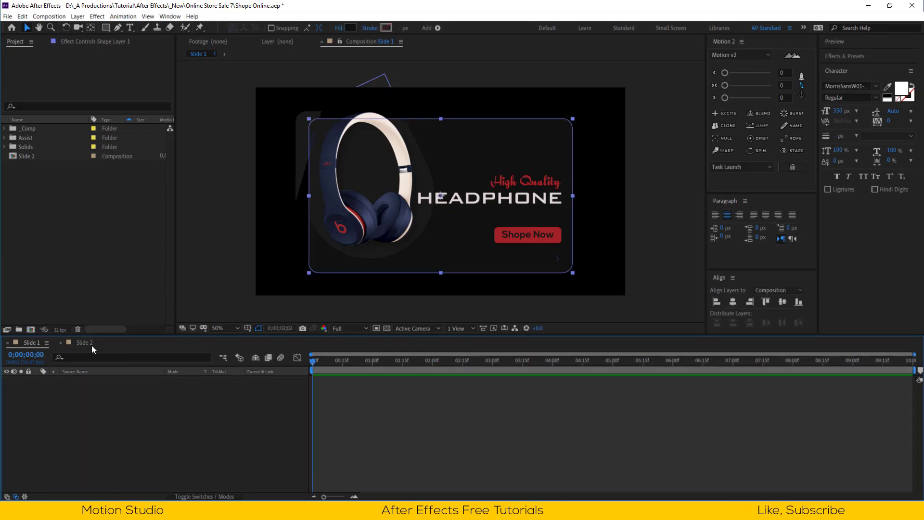
key(ctrl+v)
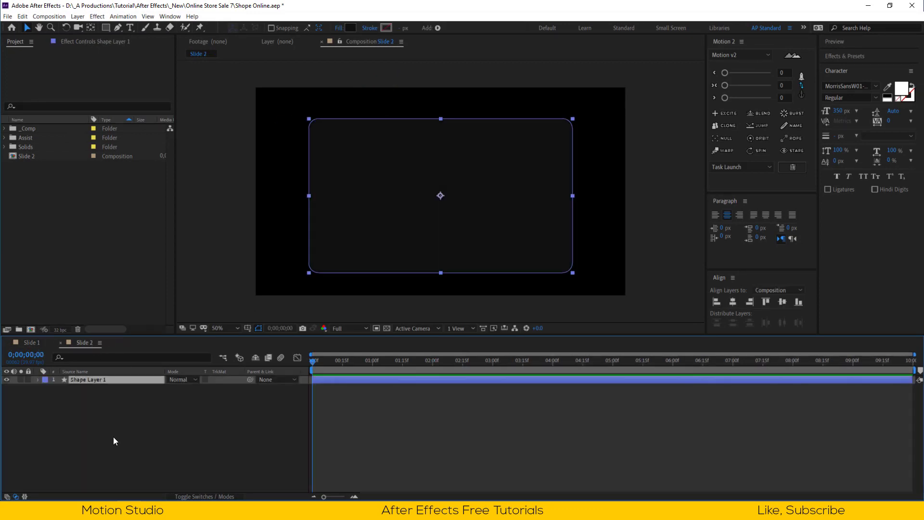
click(162, 420)
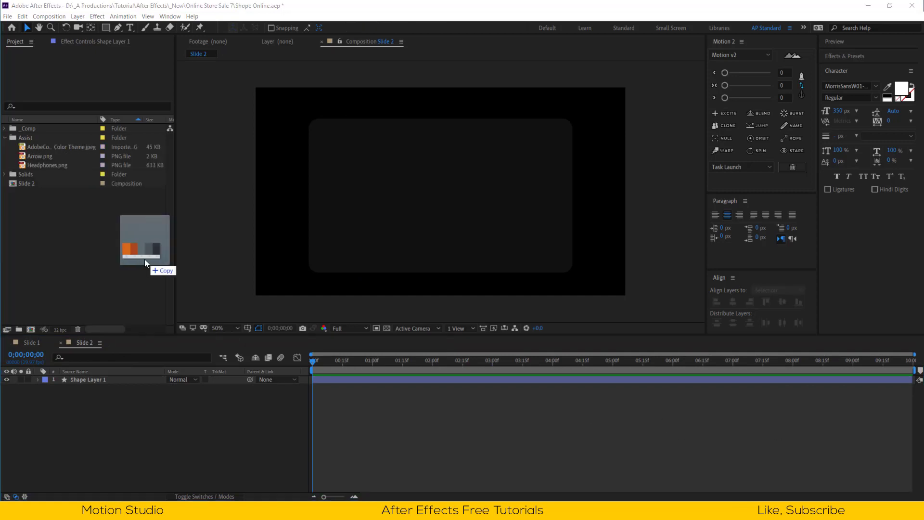
Import the AdobeColor-Citrus.jpeg palette image and add it to Slide 2 above the card layer
drag(144, 259, 150, 260)
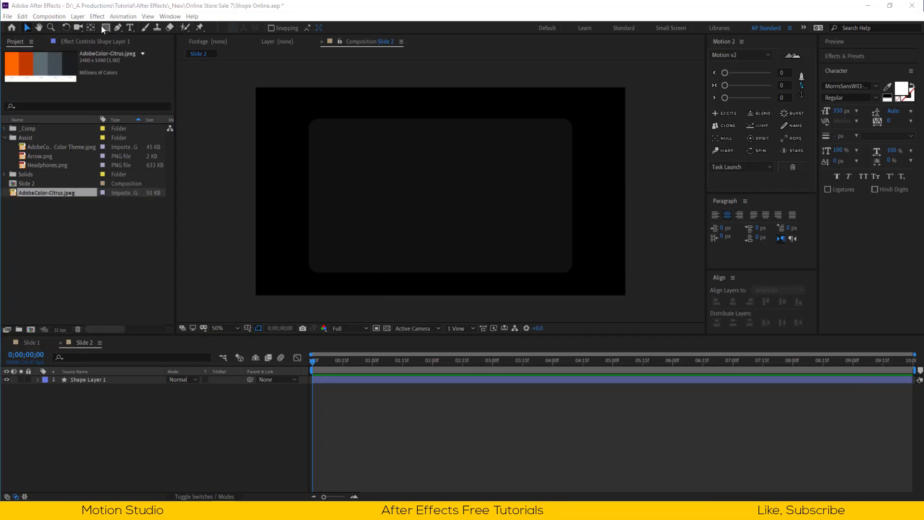
drag(68, 191, 103, 382)
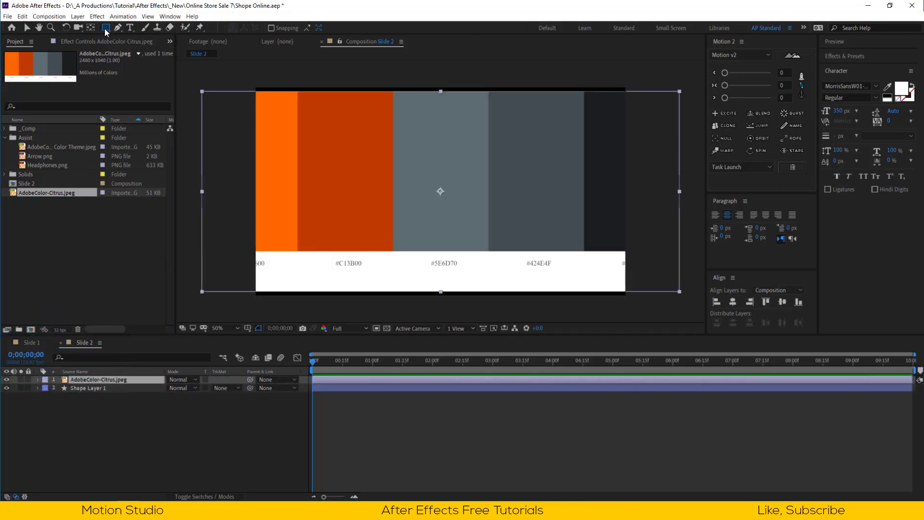
click(152, 426)
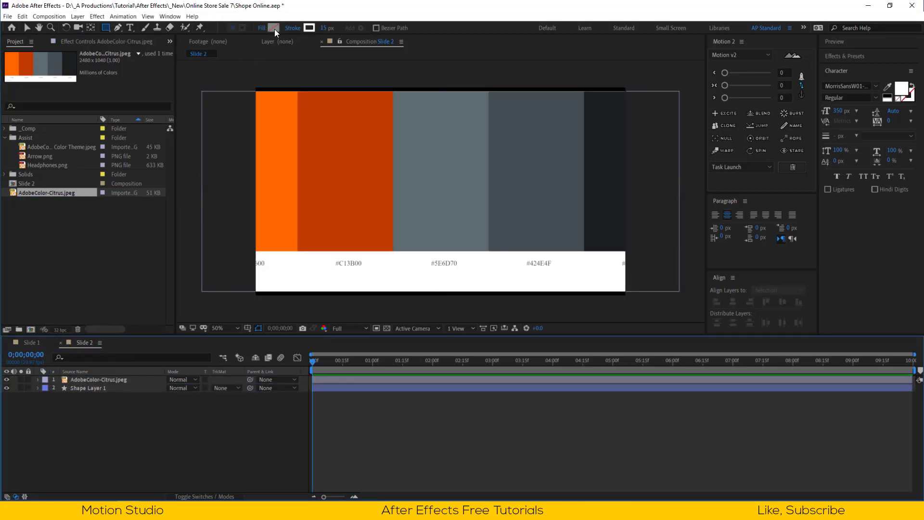
Set the Rectangle tool's stroke to None and its fill type to Solid Color
click(291, 29)
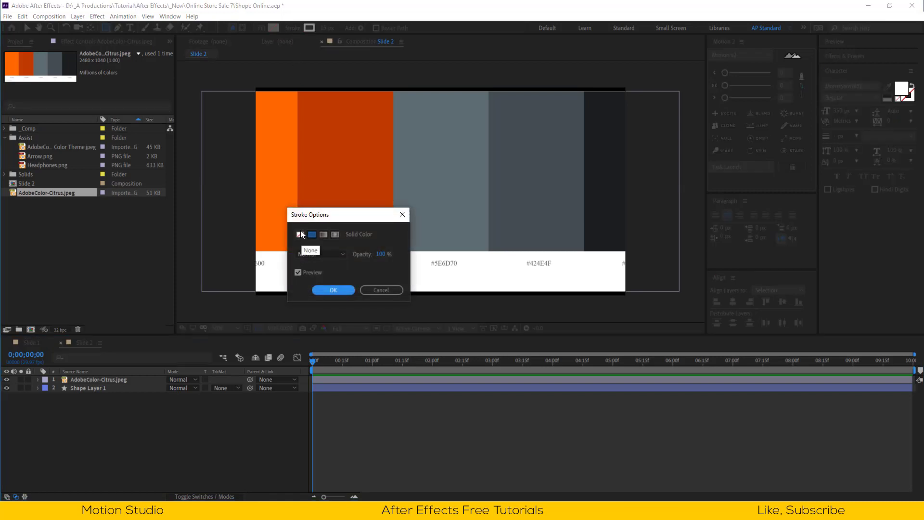
click(301, 235)
click(327, 289)
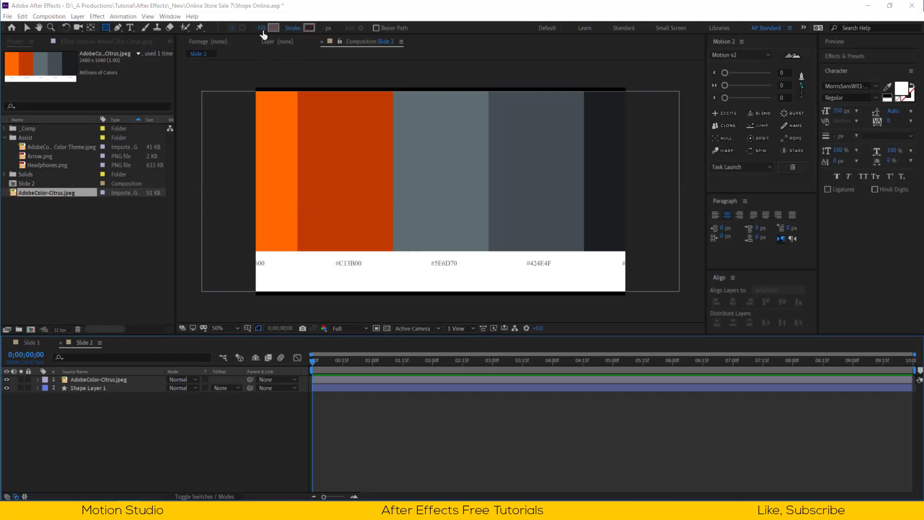
click(262, 29)
click(311, 235)
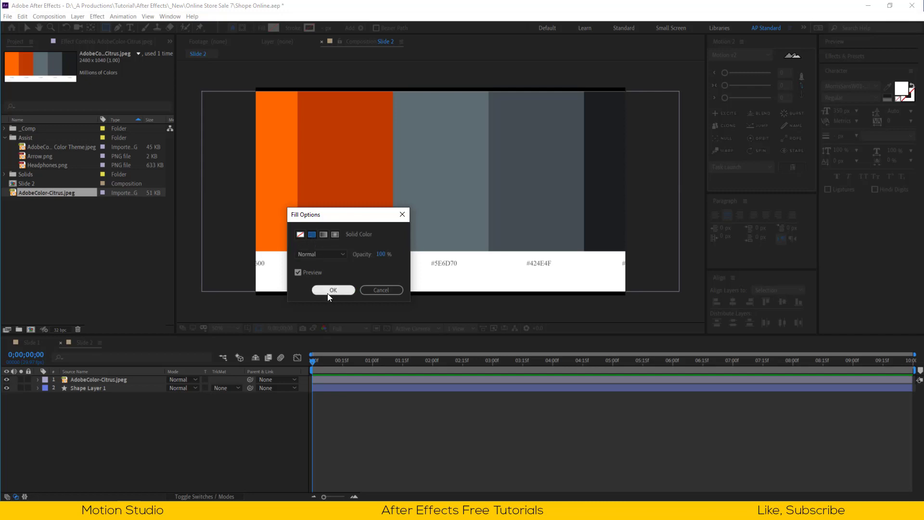
click(327, 293)
Sample the dark orange #C13B00 swatch from the palette image as the shape fill colour
click(270, 26)
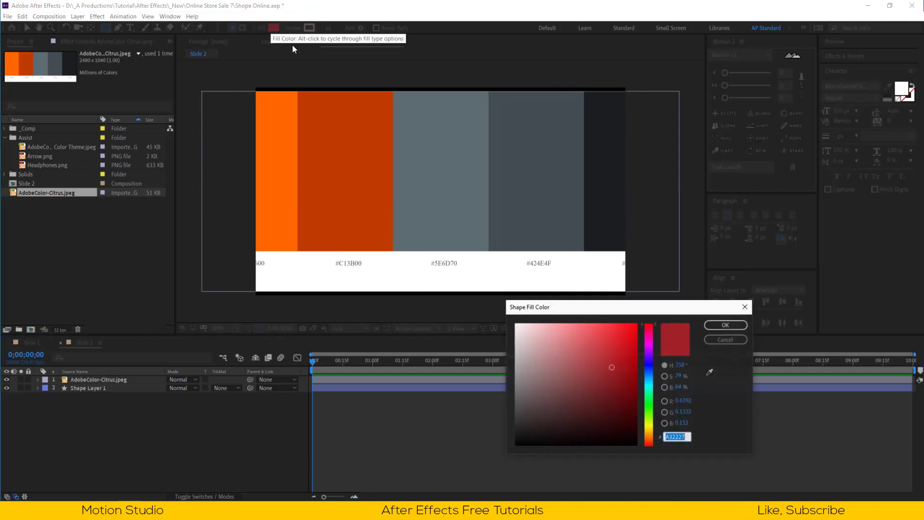
click(709, 371)
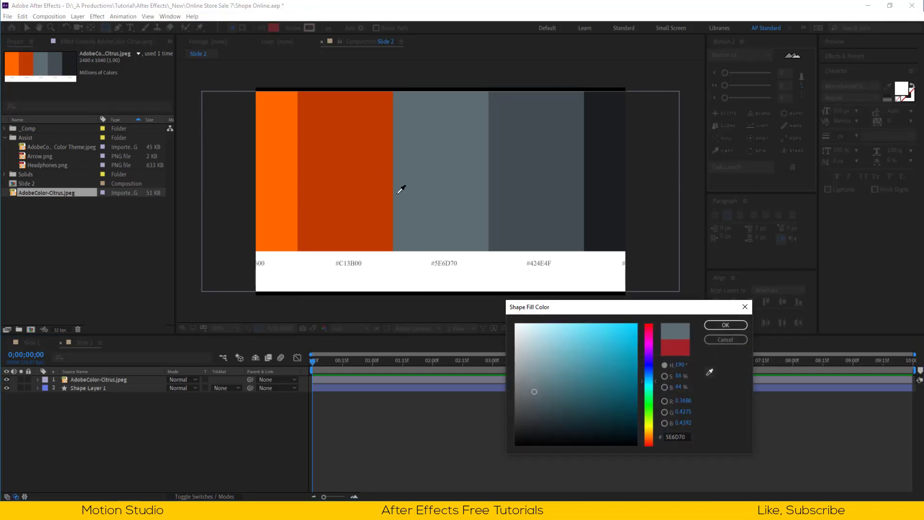
click(326, 181)
key(Return)
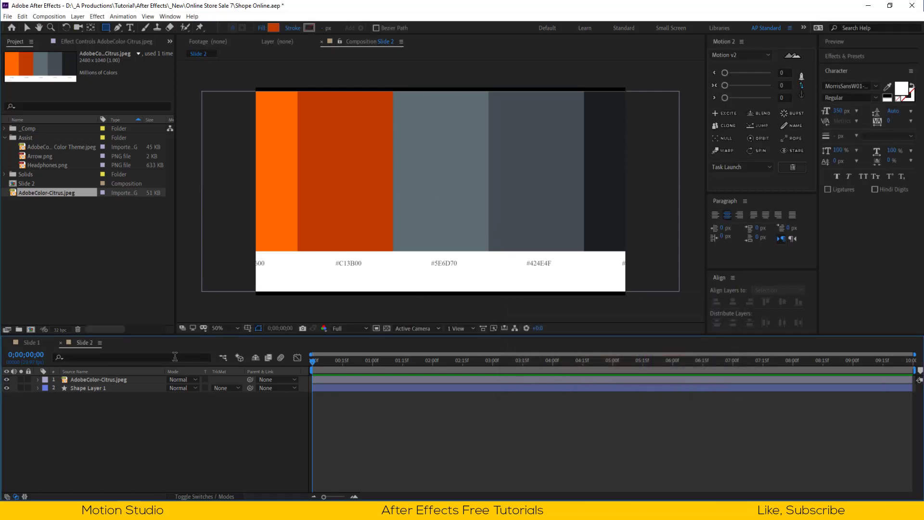
Hide the palette layer and draw a tall orange rectangle covering the right part of the card and overlapping its edges
click(6, 379)
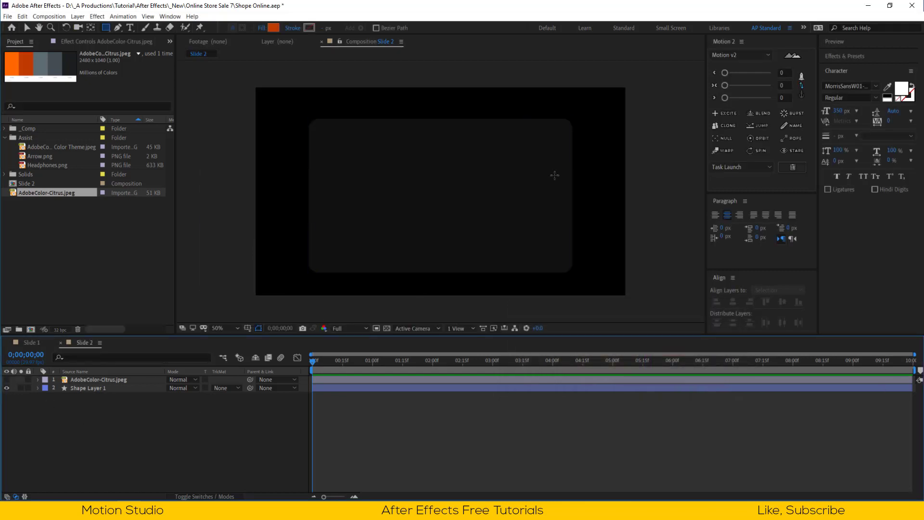
mouse_move(467, 112)
mouse_down()
mouse_move(558, 287)
mouse_move(583, 286)
mouse_up()
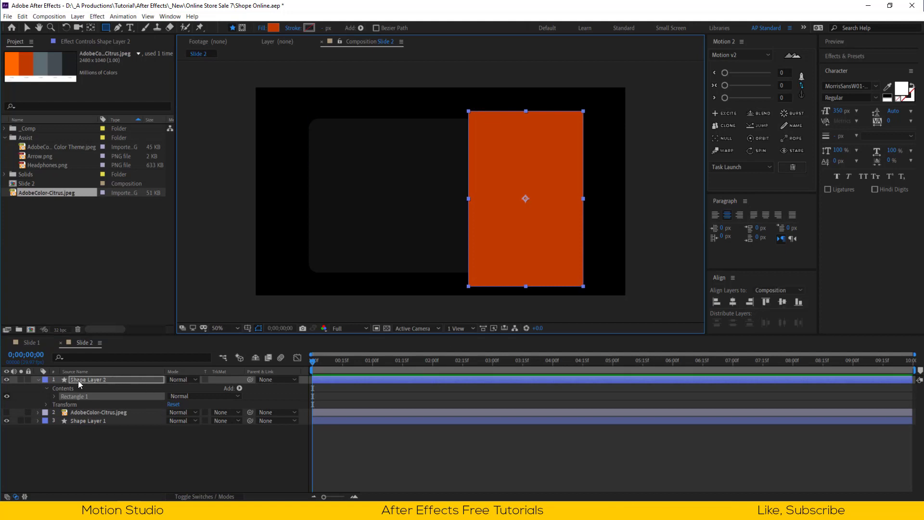
click(38, 379)
Rename the rounded card layer, Shape Layer 1, as Base
click(90, 396)
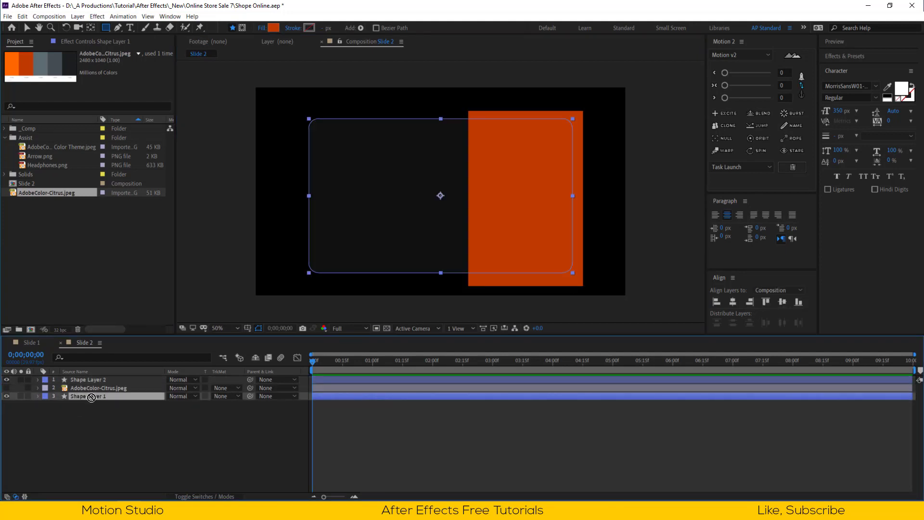
key(Return)
text(Base)
key(Return)
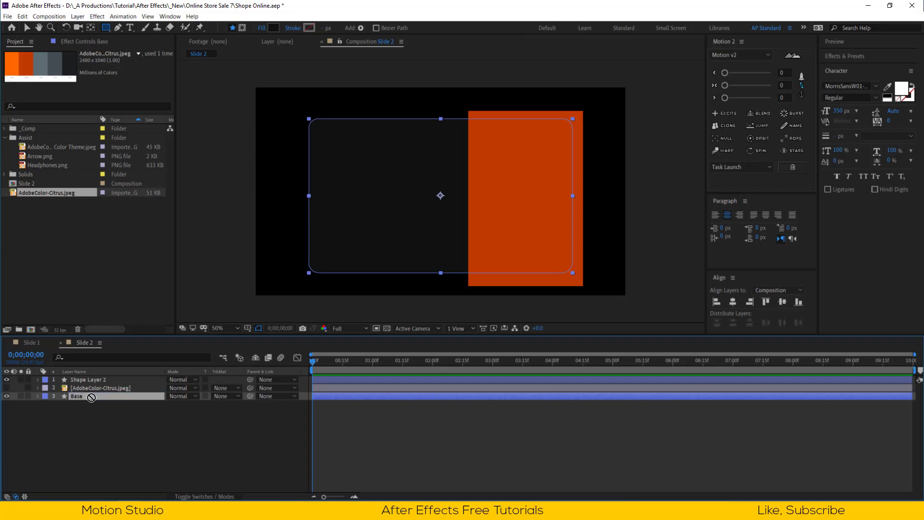
Apply the Set Matte effect to the orange rectangle layer and take the matte from the Base layer
click(96, 380)
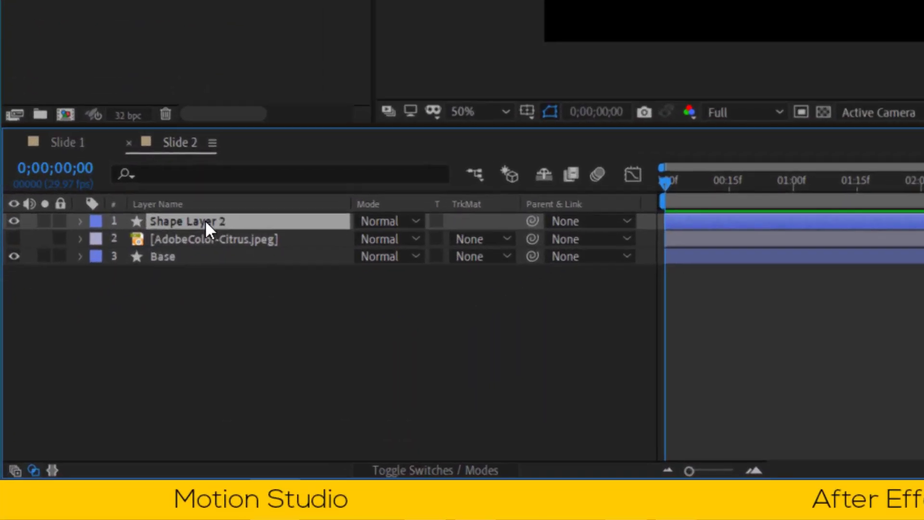
key(ctrl+space)
text(set)
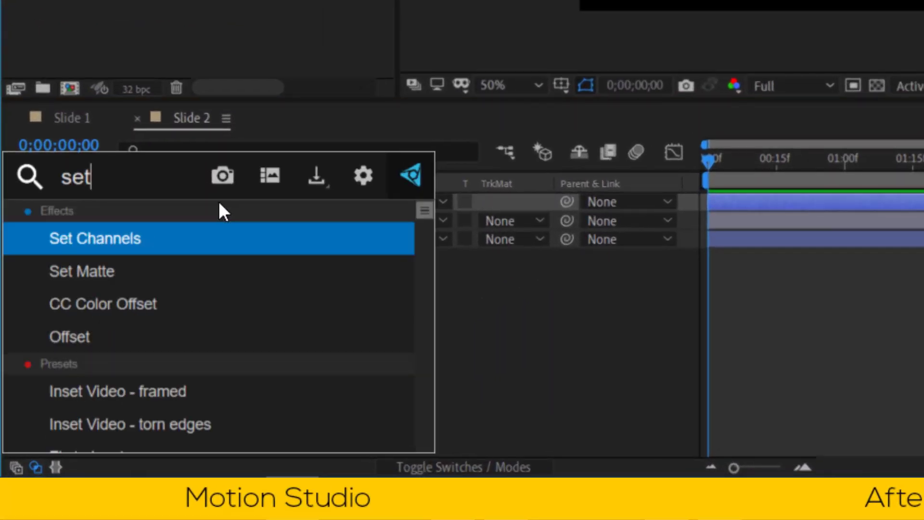
key(Down)
key(Return)
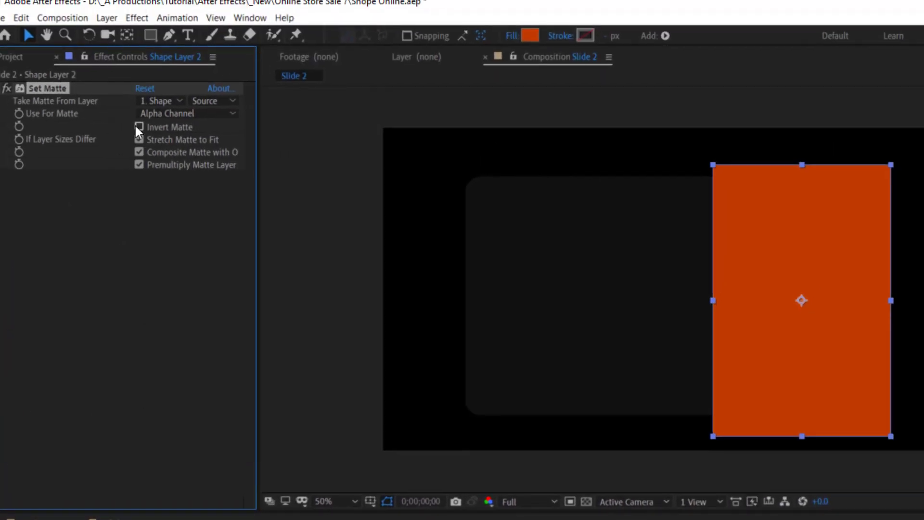
click(158, 100)
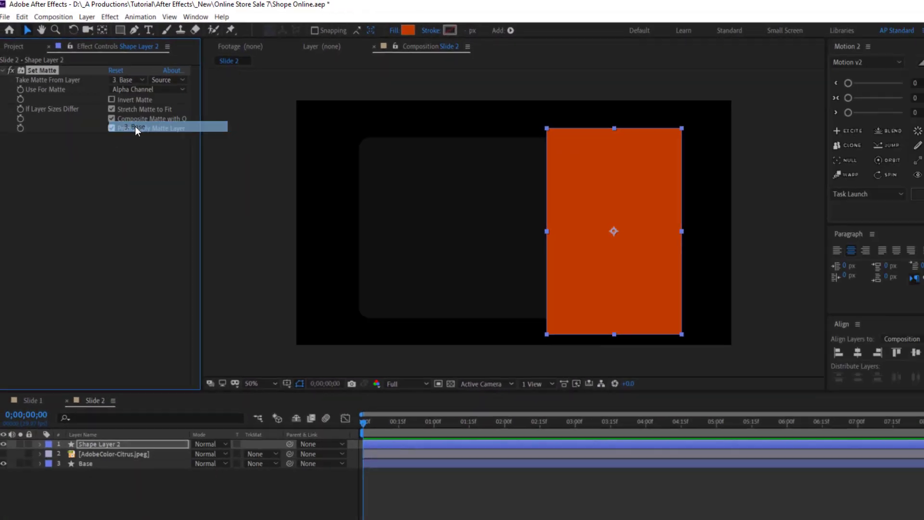
click(169, 162)
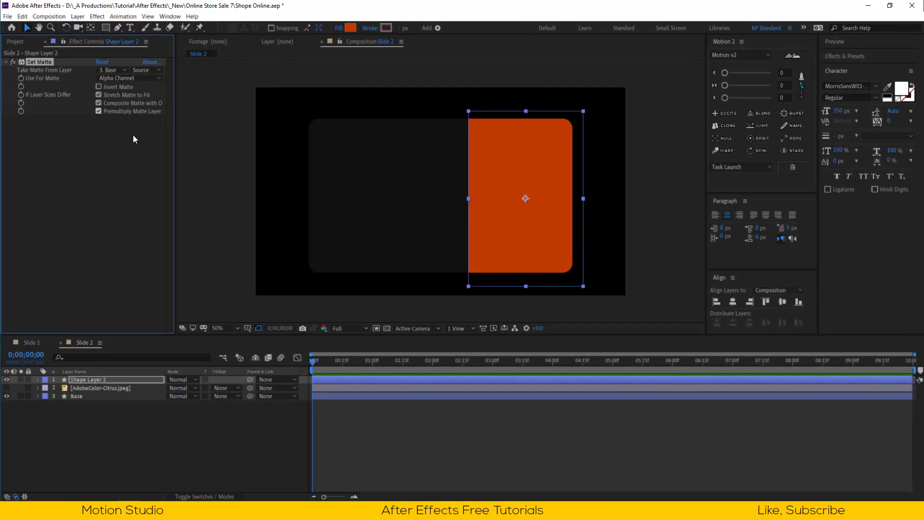
click(216, 429)
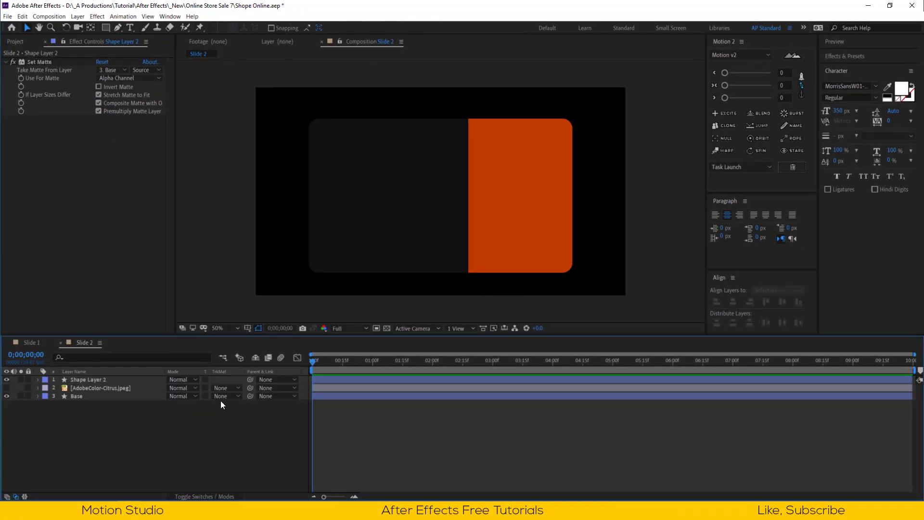
Nudge the orange rectangle up to centre it on the card and keyframe its position to slide in from the right between frames 0 and 10
click(500, 190)
drag(500, 218, 504, 216)
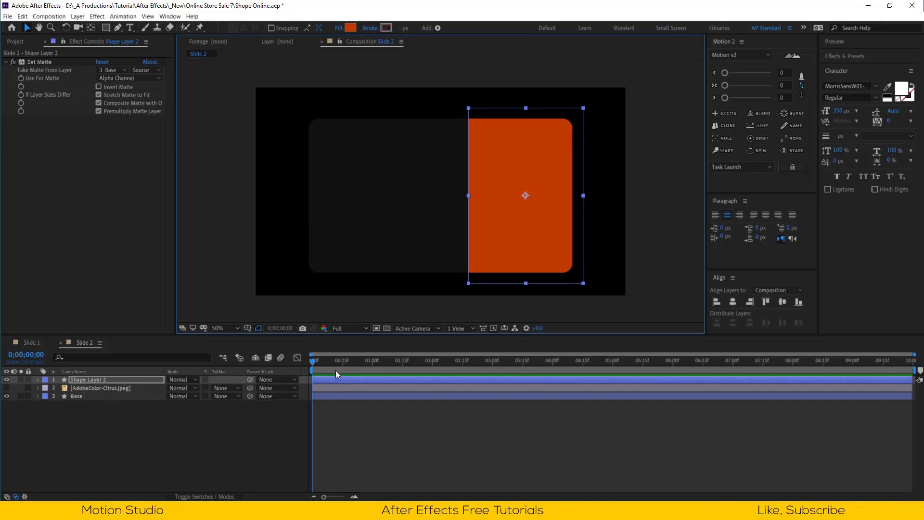
click(25, 355)
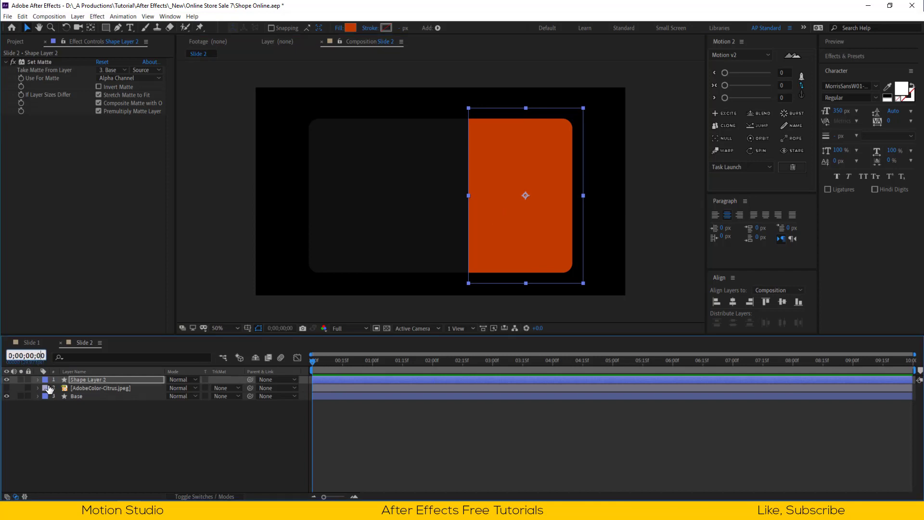
key(Return)
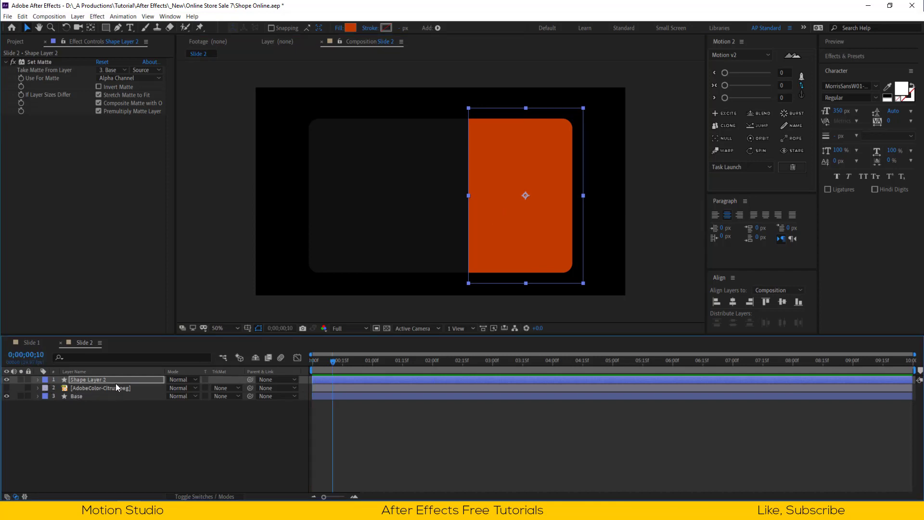
key(p)
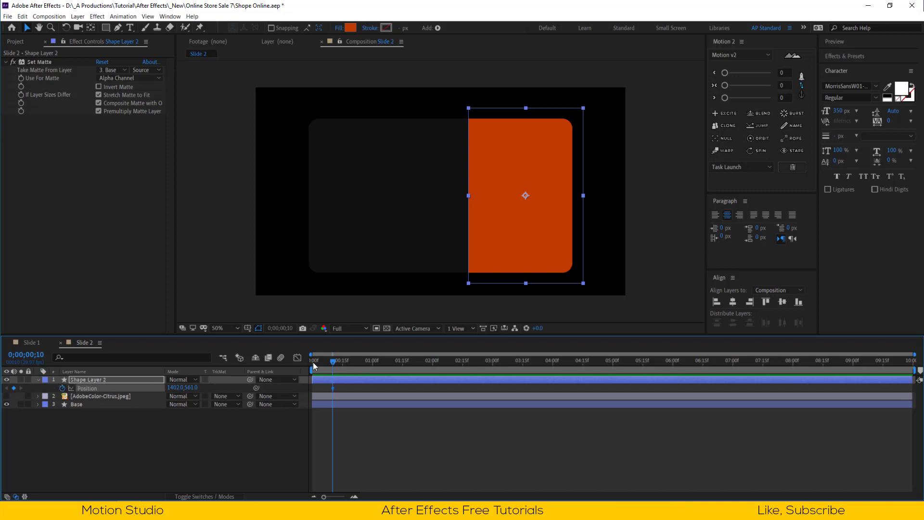
drag(313, 366, 298, 363)
drag(509, 251, 608, 250)
Easy-ease both position keyframes and reshape the speed graph with a fast start and a long slow-down by extending the frame 10 handle
click(134, 386)
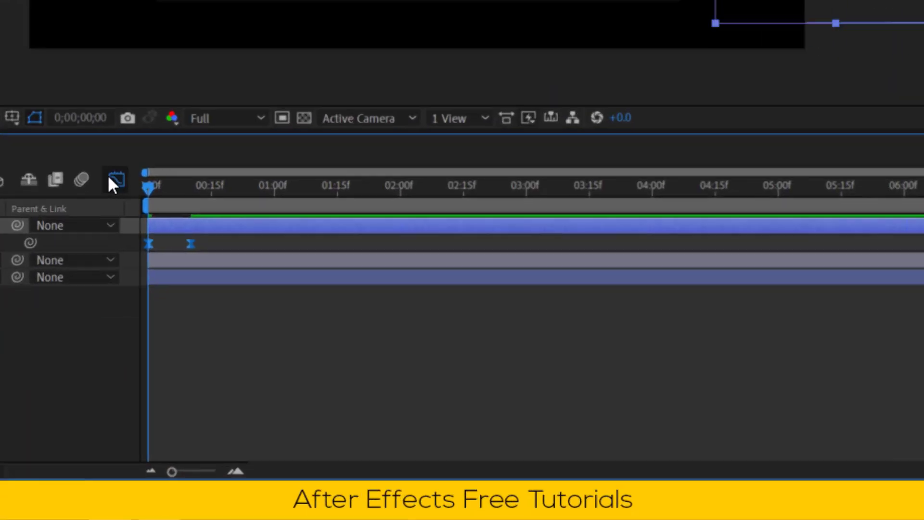
click(298, 358)
click(820, 419)
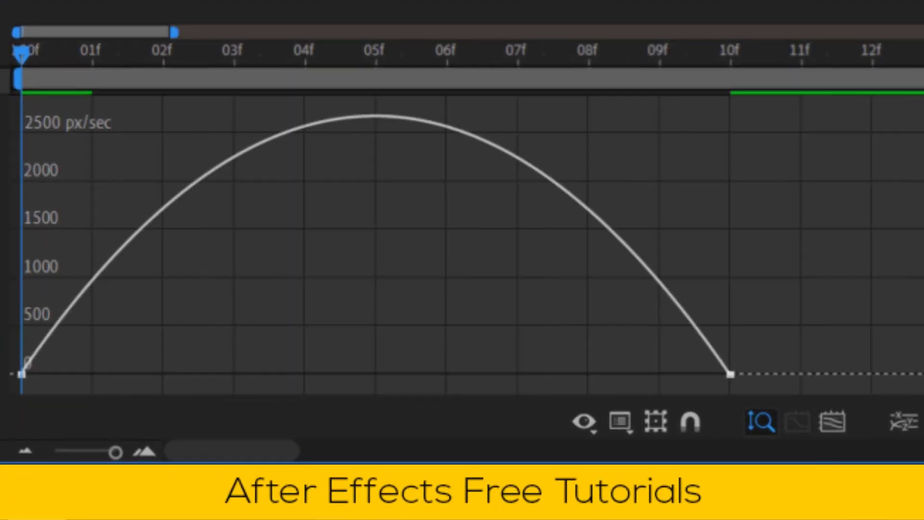
drag(899, 324, 11, 404)
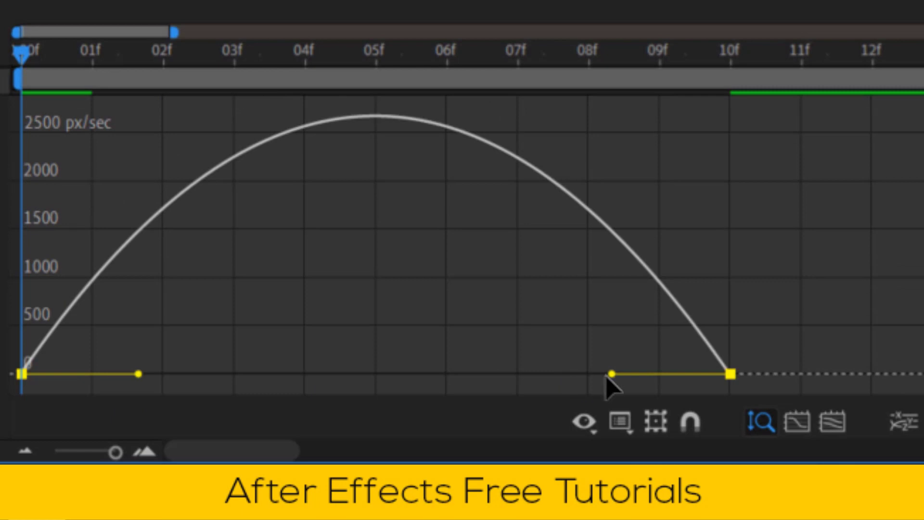
drag(607, 377, 263, 382)
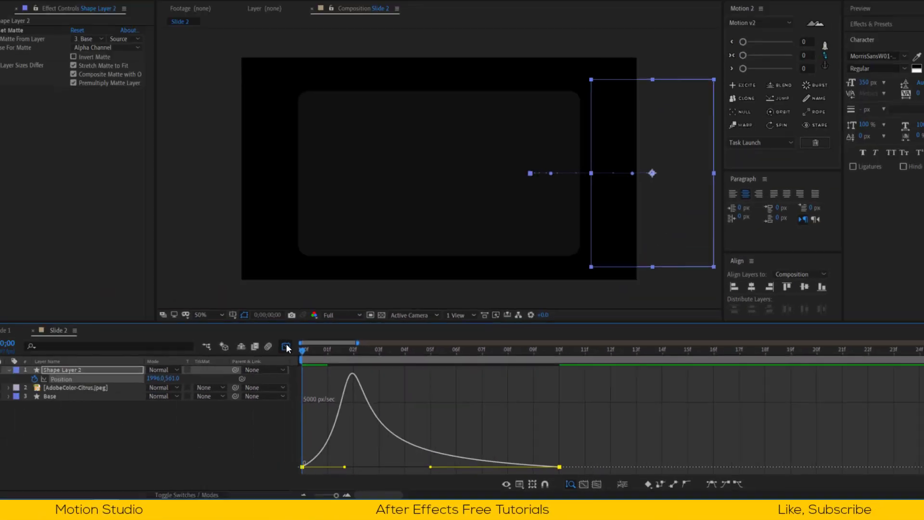
Leave the speed graph, show the whole composition duration and move the current time to frame 13
key(shift+F3)
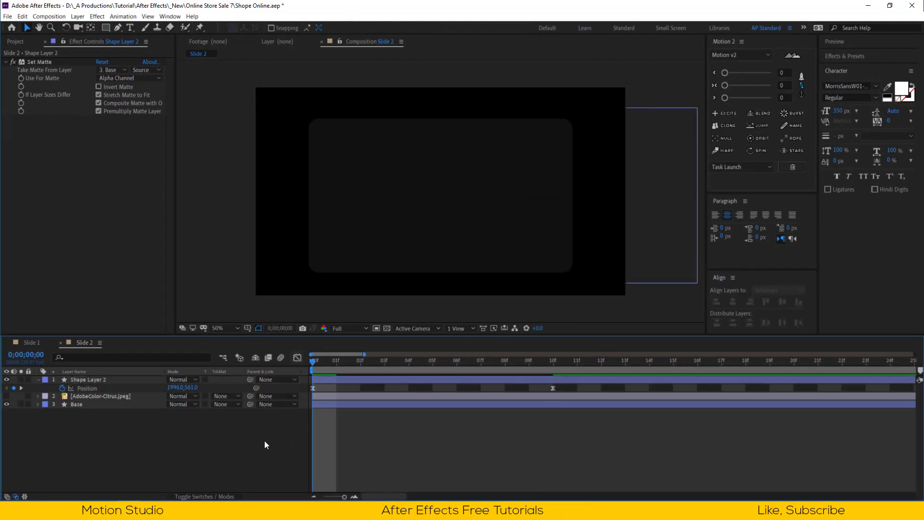
key(semicolon)
drag(309, 361, 339, 362)
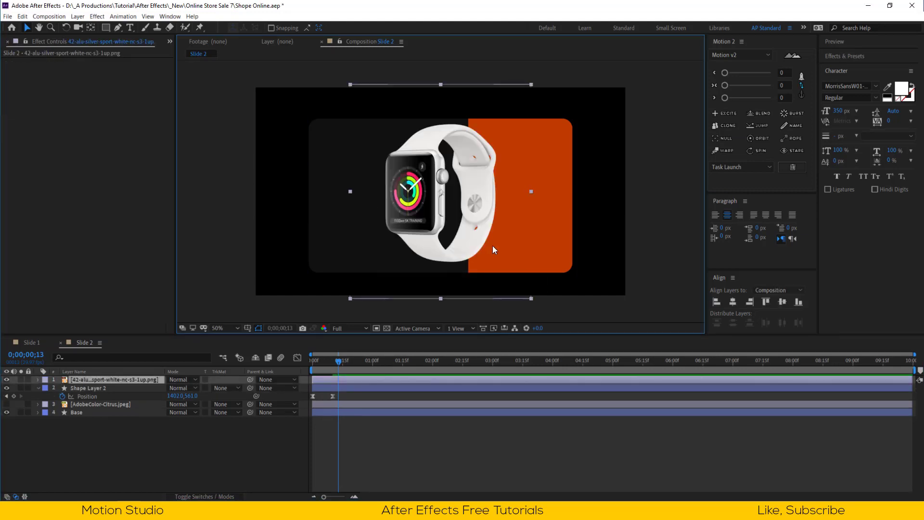
Scale the watch image to 72% and shift it right and slightly down across the orange panel's edge
click(132, 378)
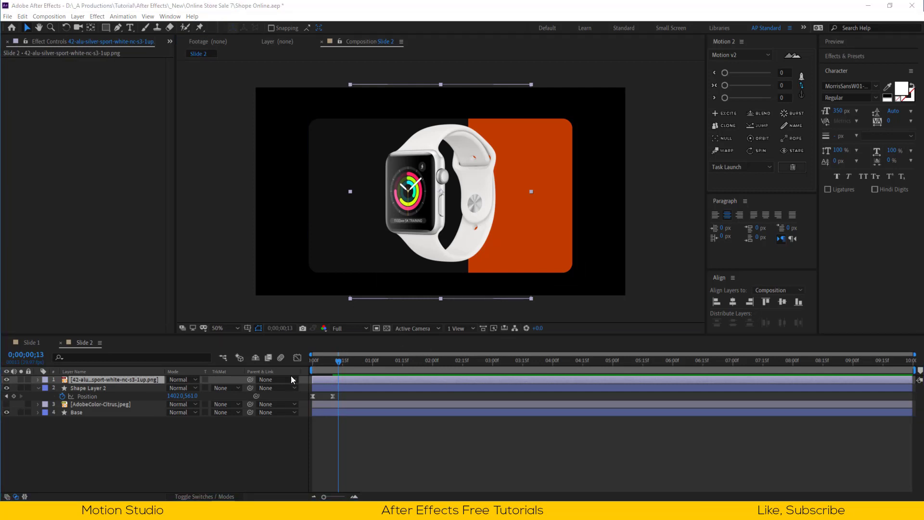
click(174, 389)
click(161, 379)
key(s)
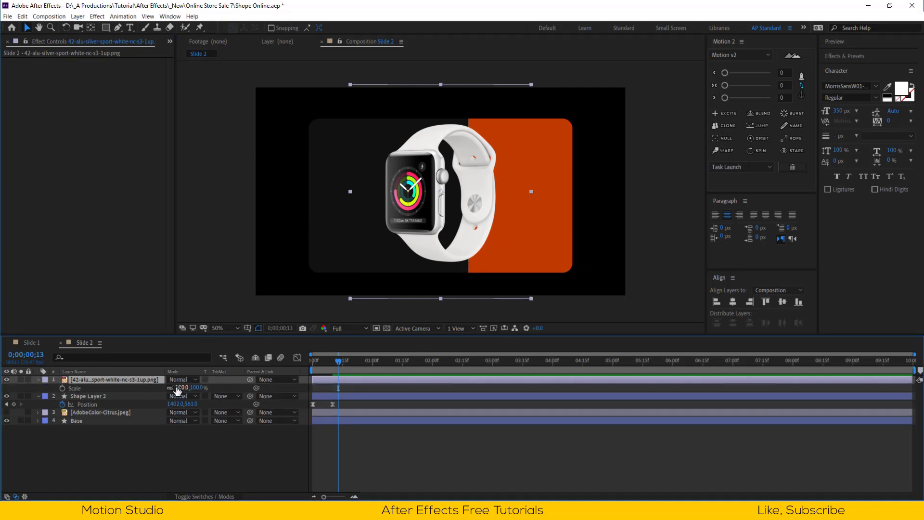
drag(174, 388, 161, 388)
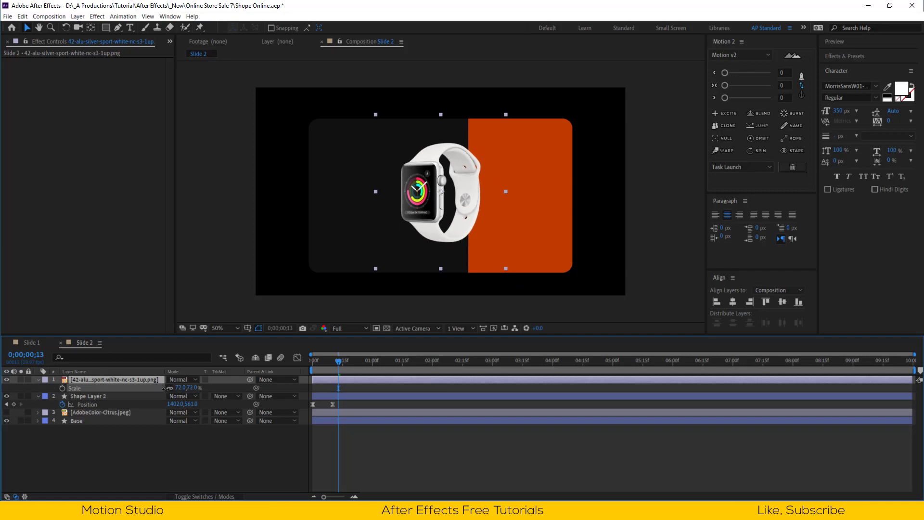
drag(437, 228, 458, 232)
click(139, 440)
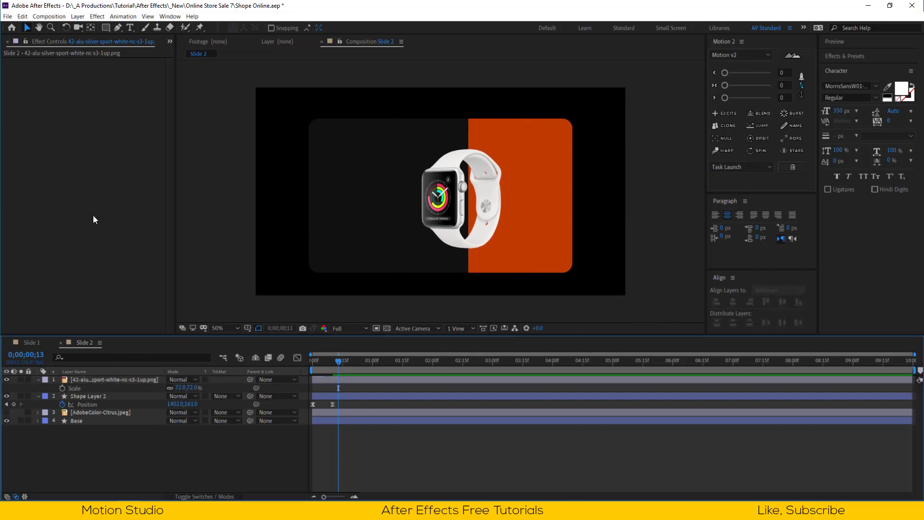
Draw a small, narrow orange upright rectangle across the left edge of the rounded card
click(105, 27)
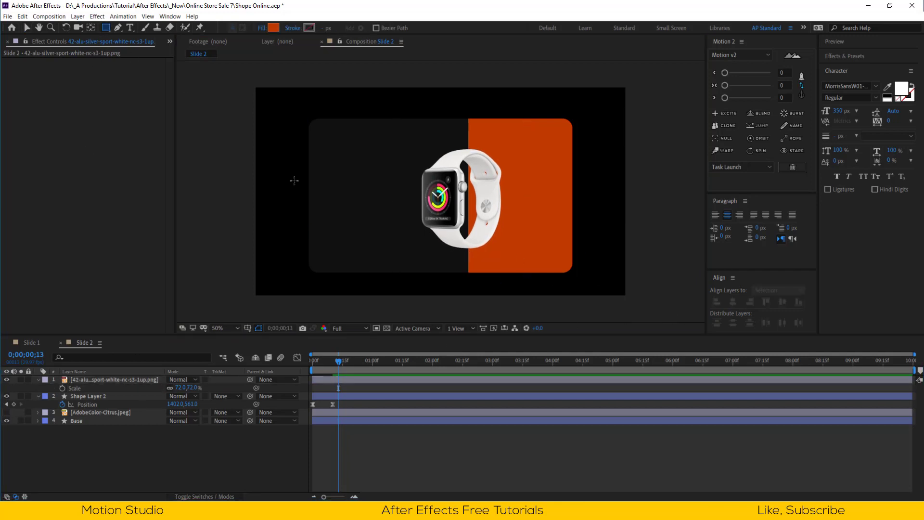
drag(302, 174, 310, 201)
key(v)
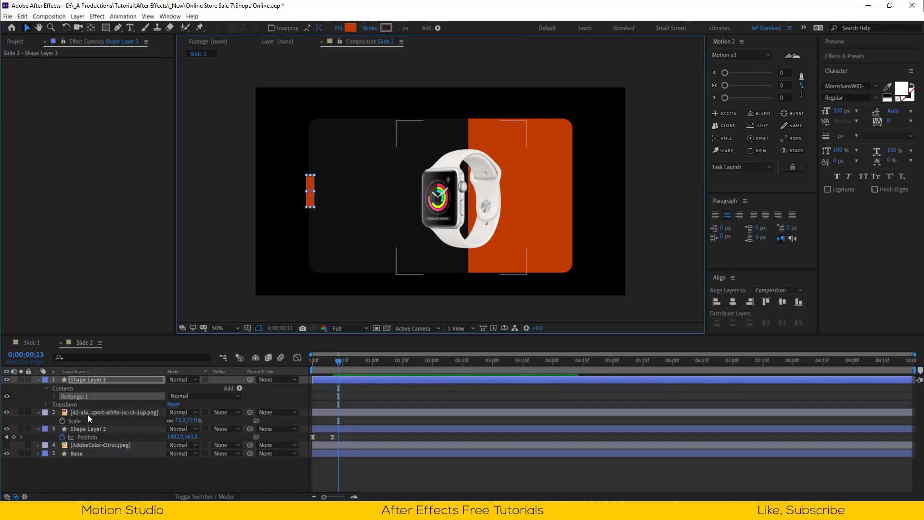
Apply the Set Matte effect to the small orange bar and take the matte from the Base layer
click(97, 378)
key(ctrl+space)
text(set m)
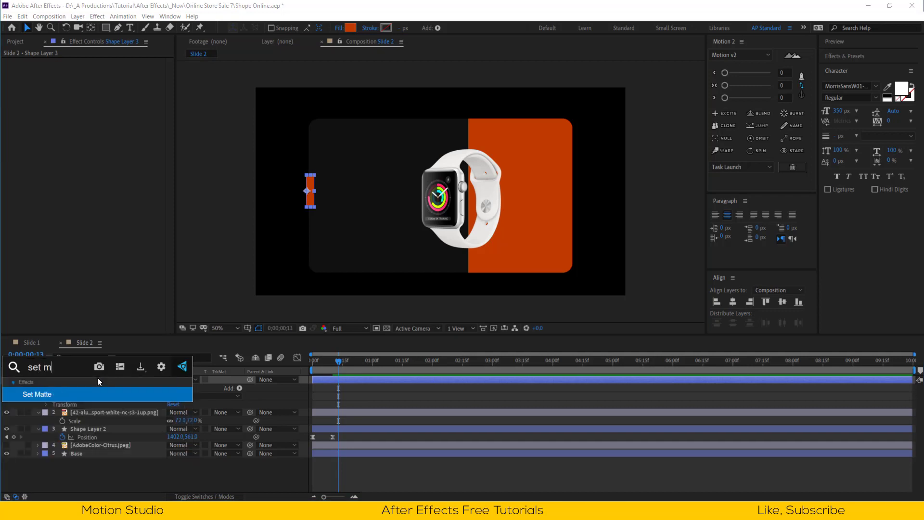
key(Return)
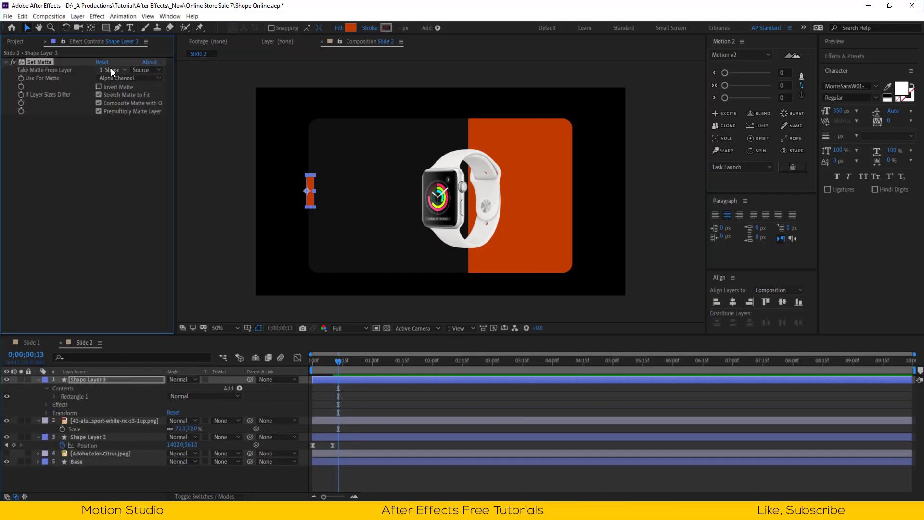
click(111, 70)
click(128, 129)
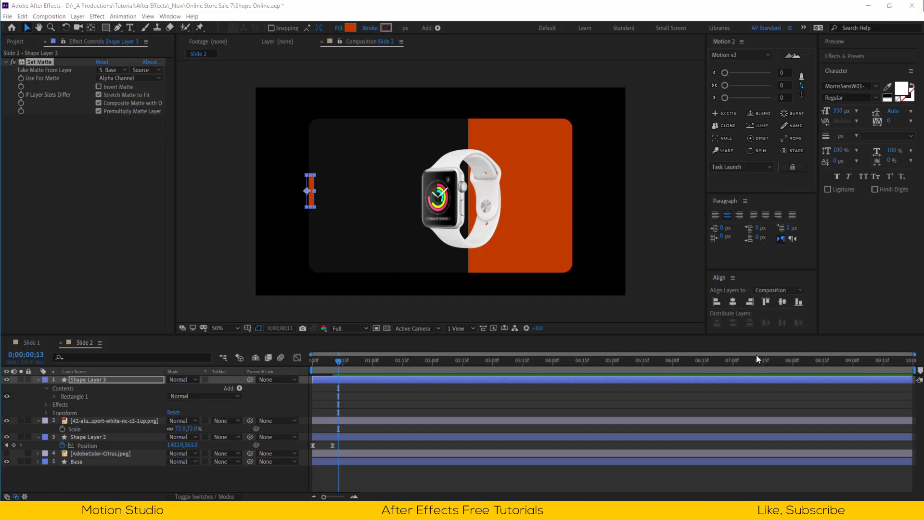
Show the rulers and place a horizontal guide through the vertical centre of the Base card
click(352, 235)
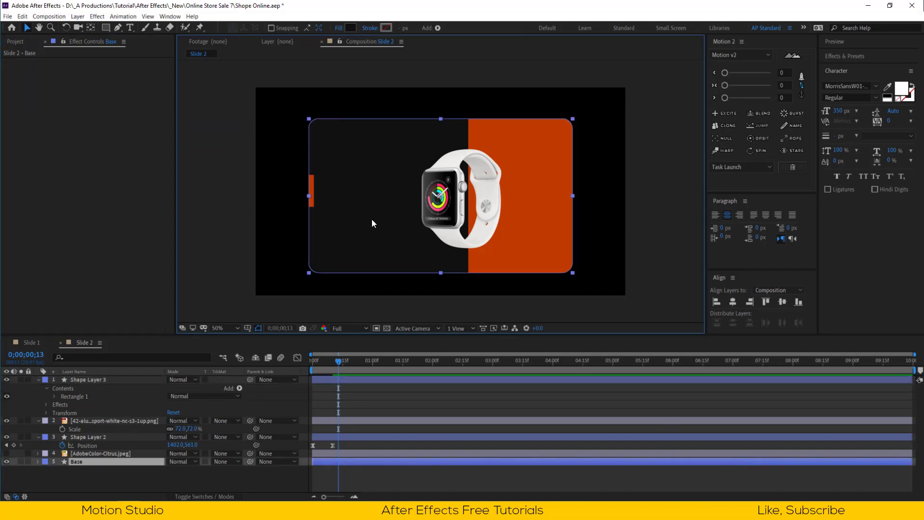
key(ctrl+r)
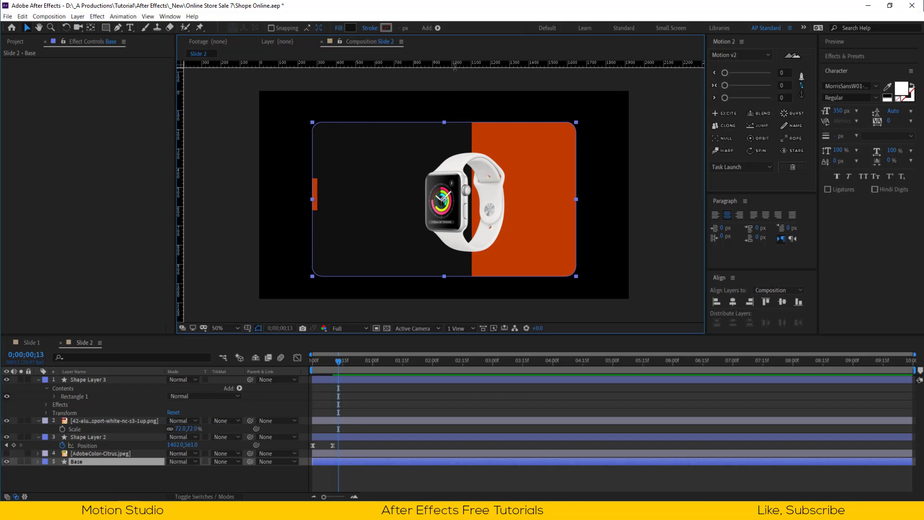
drag(455, 68, 447, 201)
scroll(430, 207, up, 4)
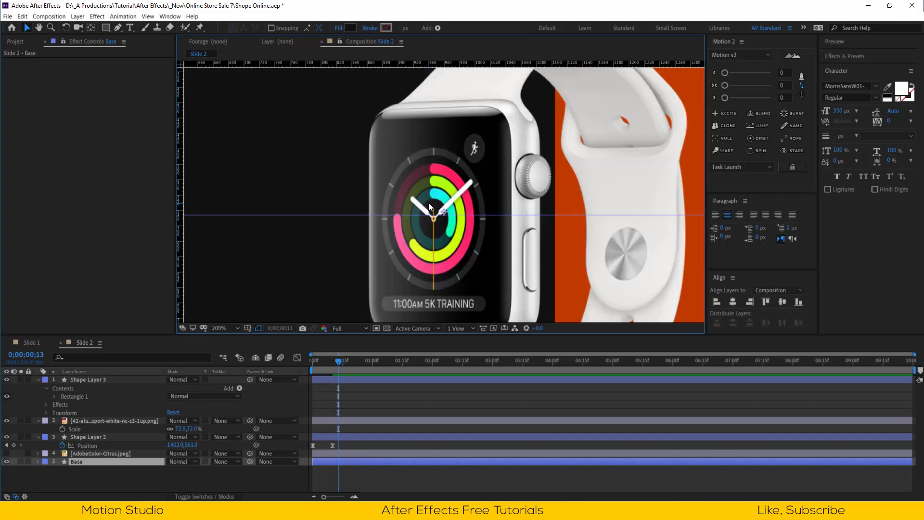
scroll(429, 207, up, 6)
scroll(441, 128, down, 3)
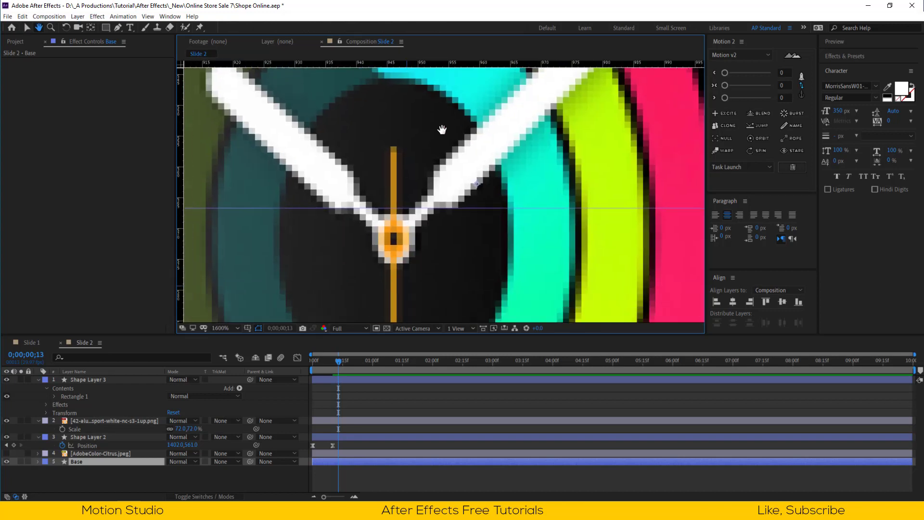
Hide the watch image and centre the small orange bar vertically on the guide
click(7, 421)
scroll(326, 181, down, 6)
click(310, 188)
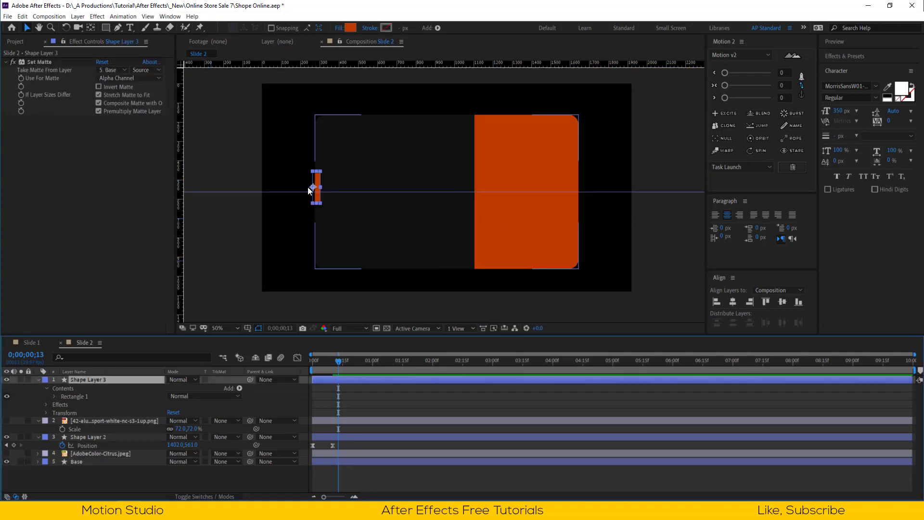
scroll(308, 191, up, 5)
scroll(308, 191, down, 3)
drag(468, 254, 526, 278)
scroll(443, 217, down, 3)
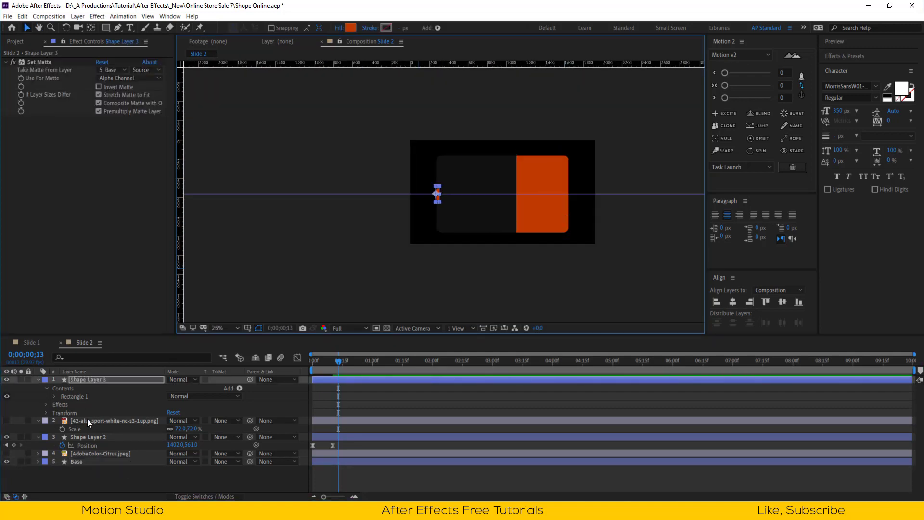
Show the watch image again and centre it vertically on the guide
click(88, 421)
click(7, 421)
scroll(384, 230, up, 4)
scroll(371, 293, down, 4)
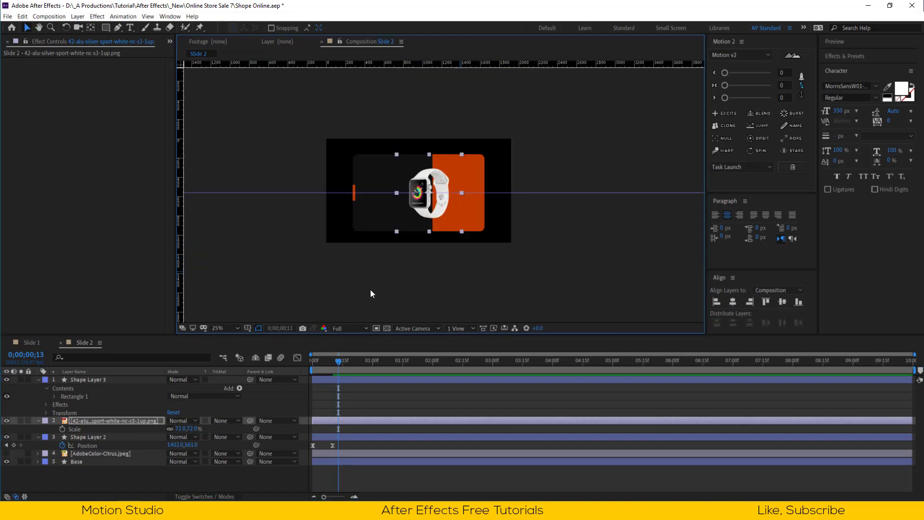
Fit the composition in the view and collapse the properties of all layers
click(236, 481)
key(shift+slash)
key(ctrl+a)
click(38, 380)
click(132, 451)
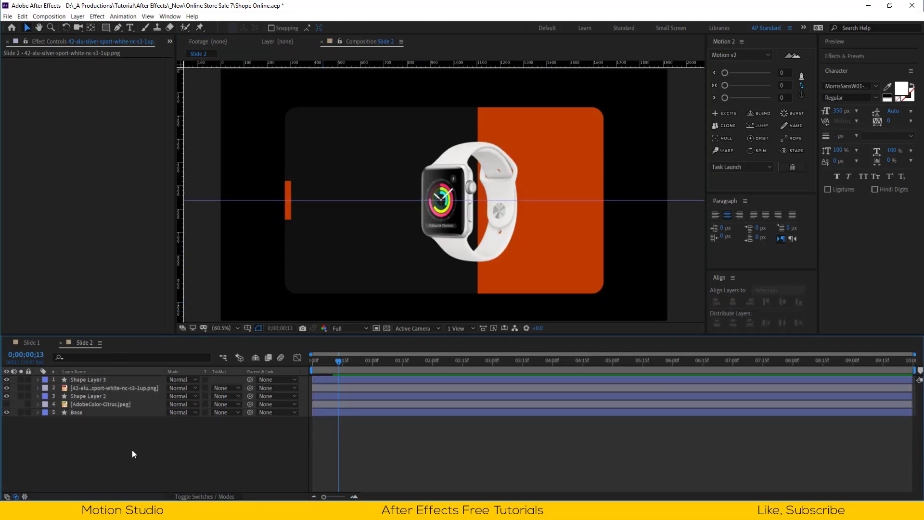
Add the heading text "Apple Watch 5" on two lines over the dark part of the card
click(128, 28)
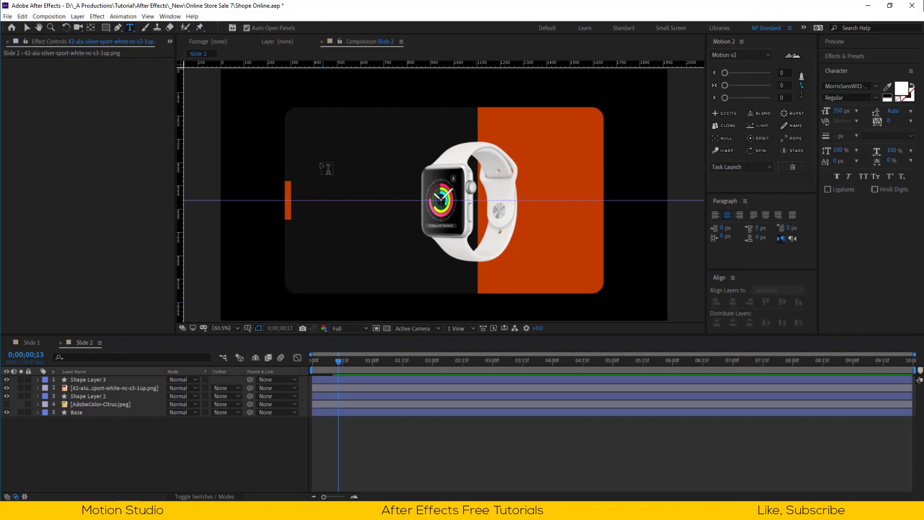
click(321, 195)
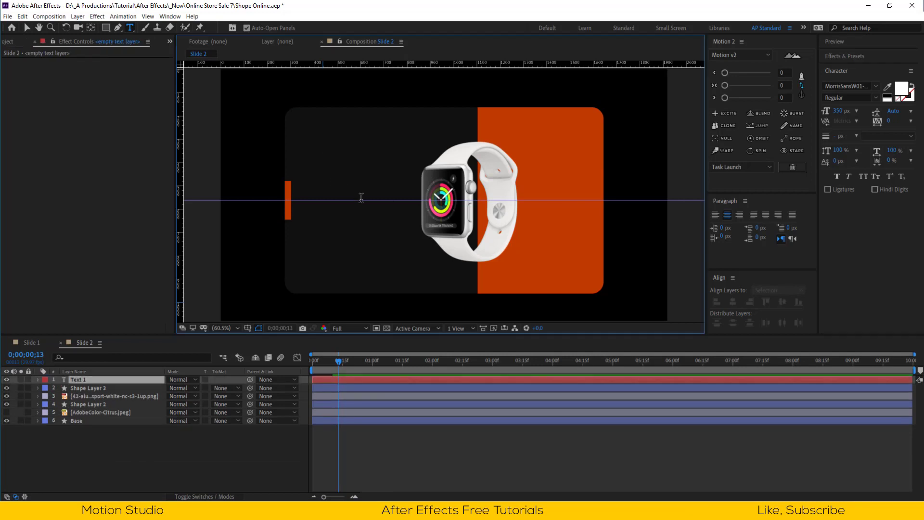
text(Appl)
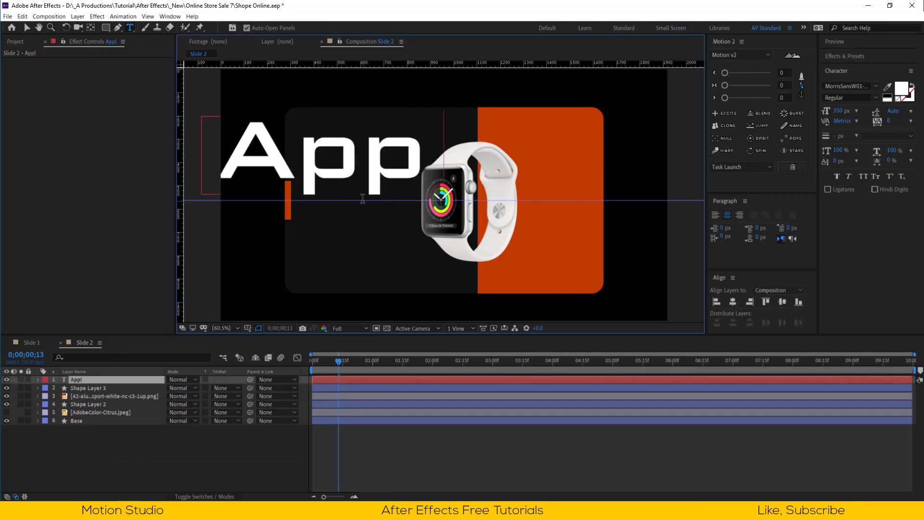
text(e Watch)
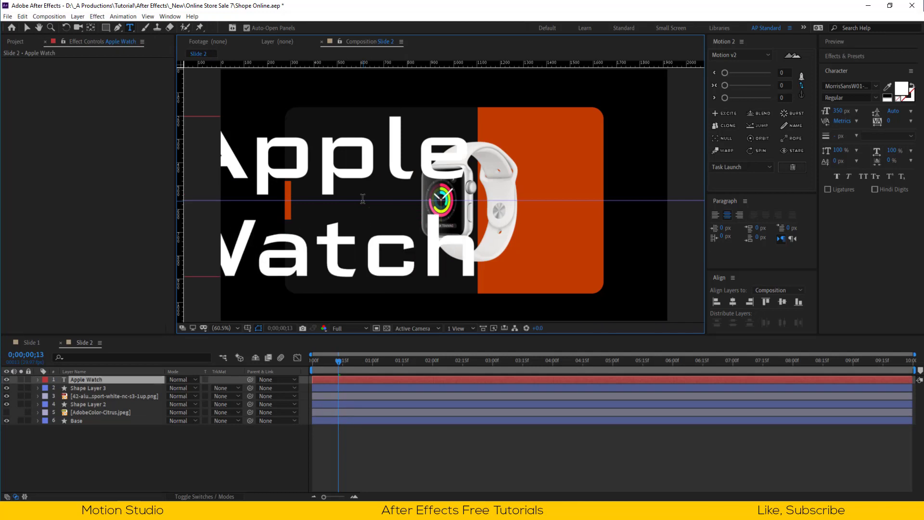
text( 5)
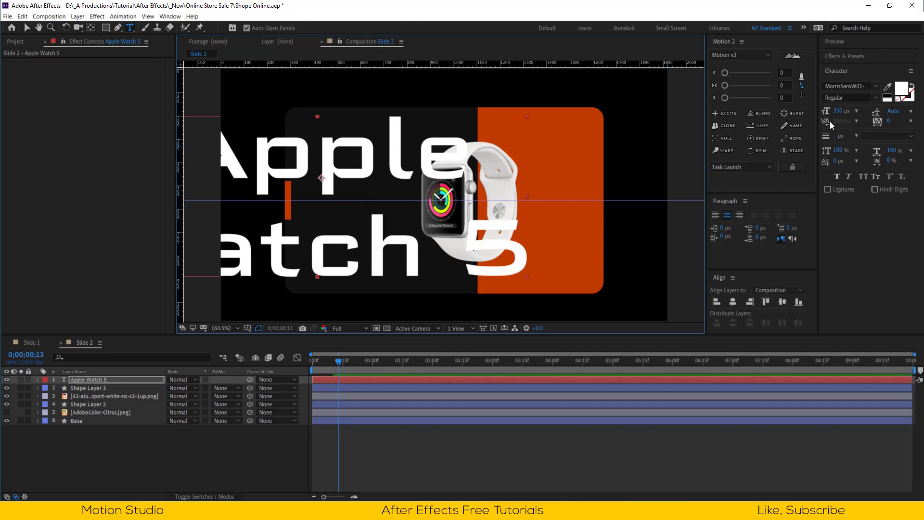
Left-align the heading, set its font size to 82 px and place it above the guide near the card's left edge
click(715, 215)
key(Escape)
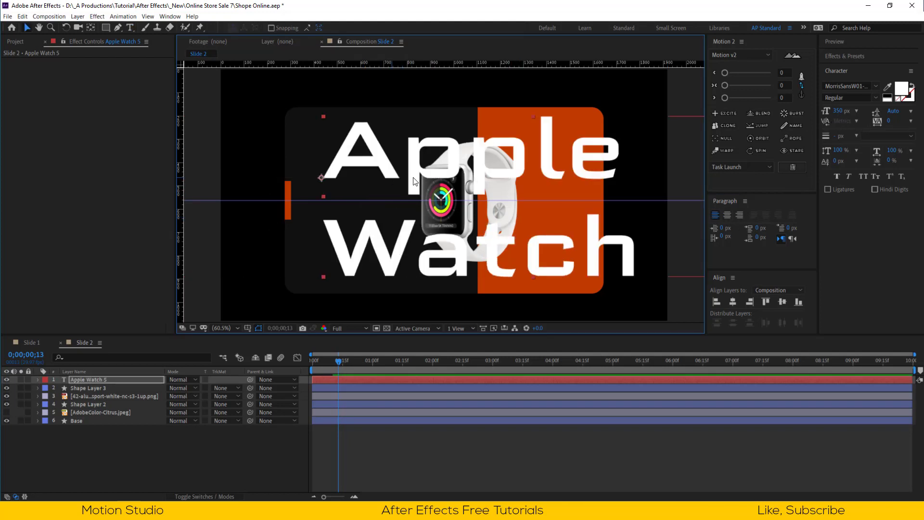
drag(838, 115, 726, 138)
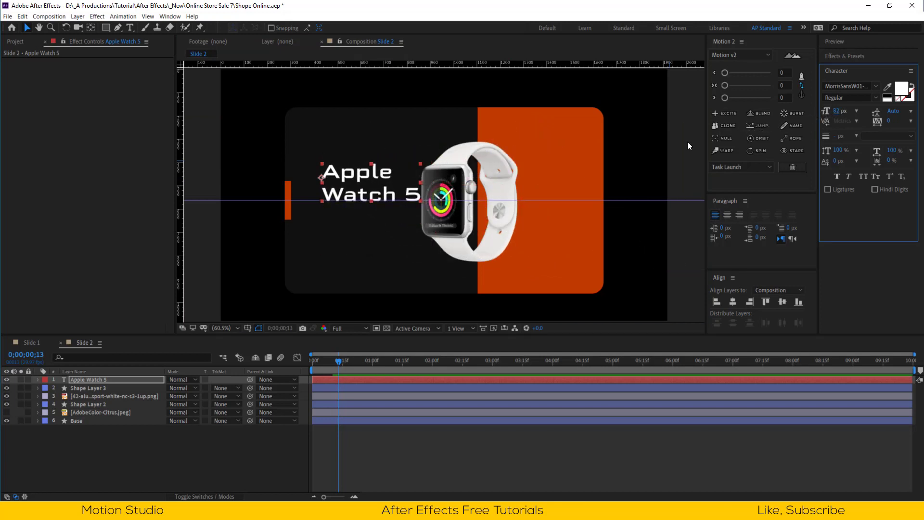
drag(341, 175, 324, 165)
Set the heading's font to FavoritHeavyC
click(877, 85)
scroll(879, 138, down, 3)
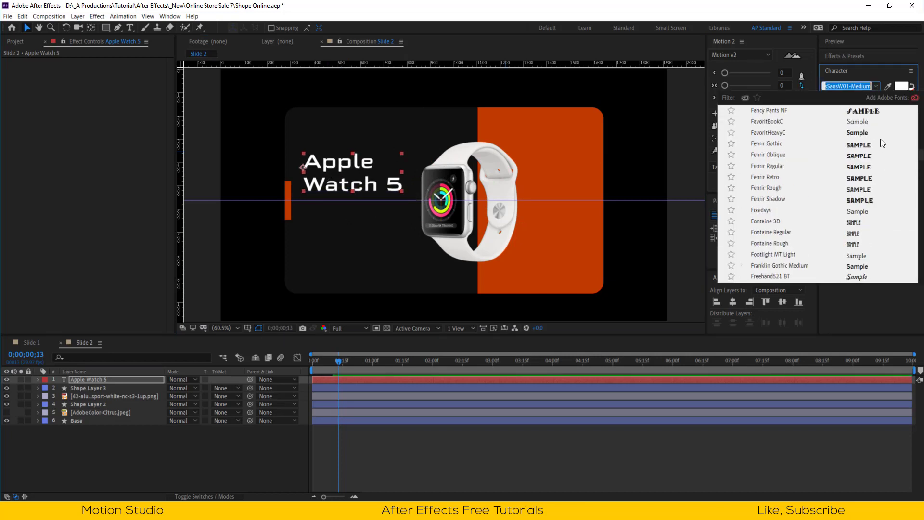
click(879, 139)
Try other typefaces on the Apple Watch 5 heading
click(875, 86)
scroll(864, 158, up, 10)
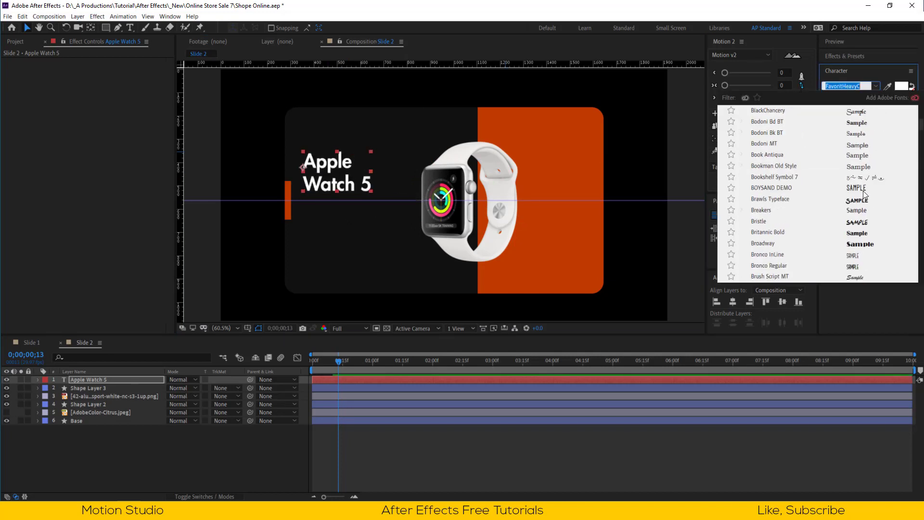
click(862, 191)
click(874, 85)
scroll(857, 177, up, 1)
click(857, 154)
click(875, 86)
key(Up)
key(Up)
key(Up)
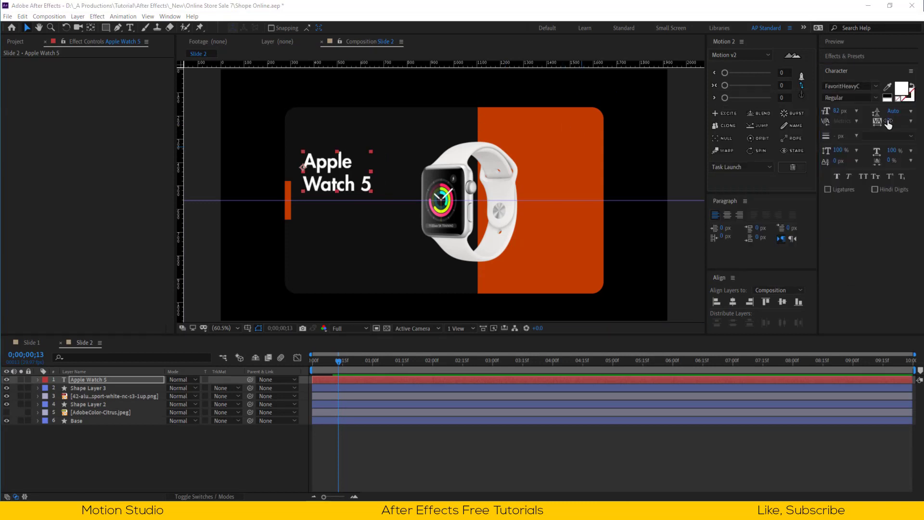
Set the heading's tracking to 150
drag(888, 121, 902, 121)
click(213, 443)
Create a paragraph text box below the heading and paste the Lorem Ipsum text into it
click(130, 28)
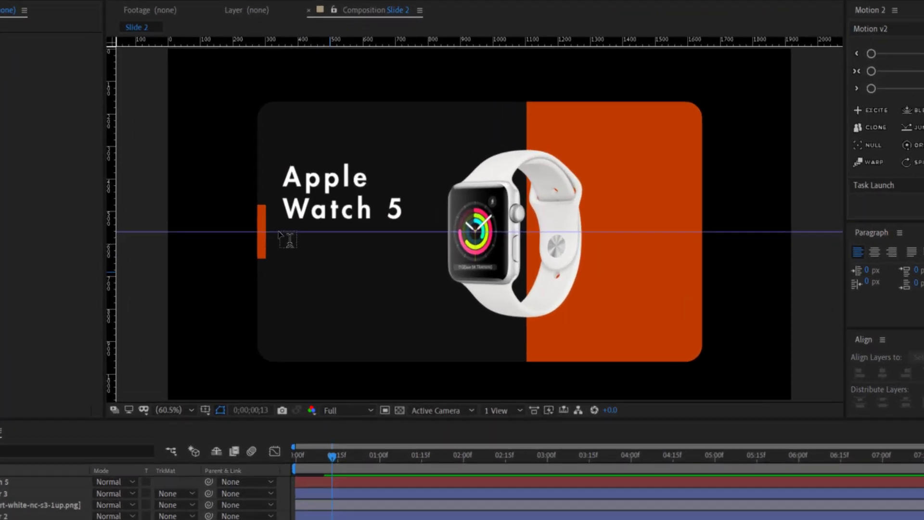
drag(280, 234, 430, 320)
drag(448, 364, 448, 364)
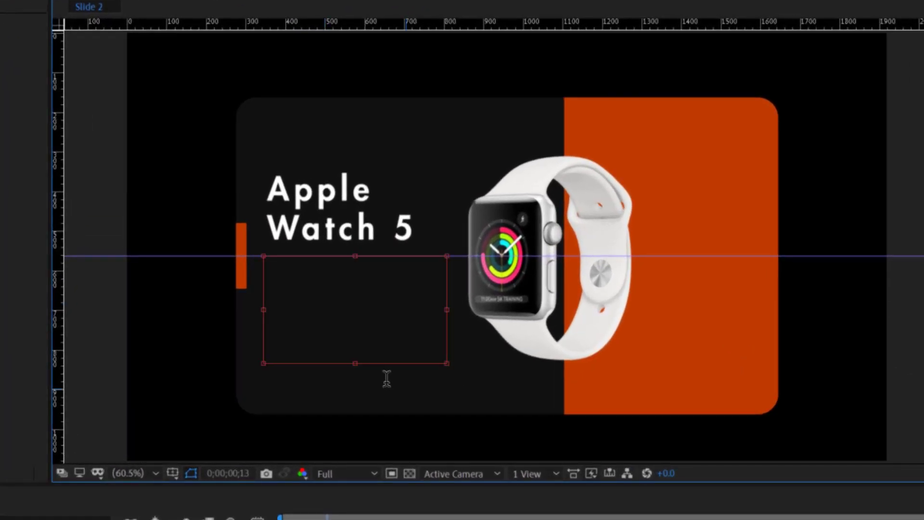
key(ctrl+v)
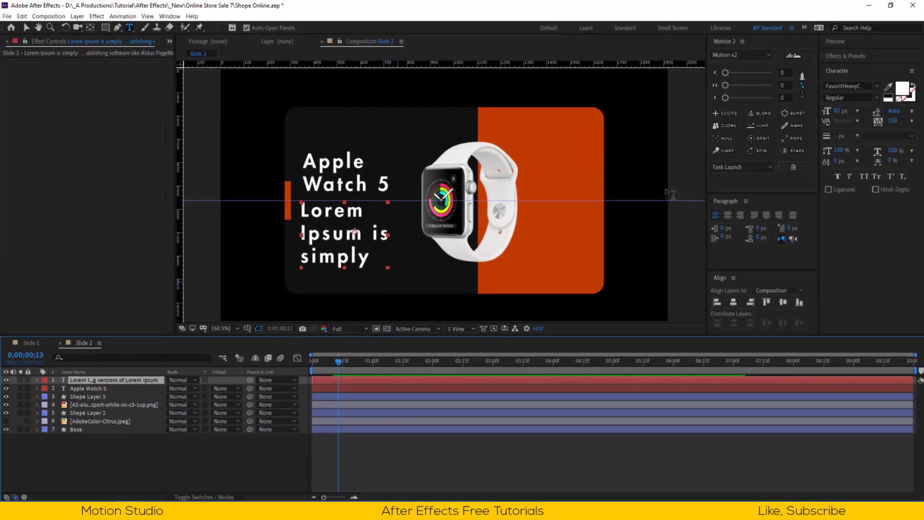
Set the Lorem Ipsum paragraph's font size to 15 px and its typeface to Footlight MT Light
click(836, 111)
text(1)
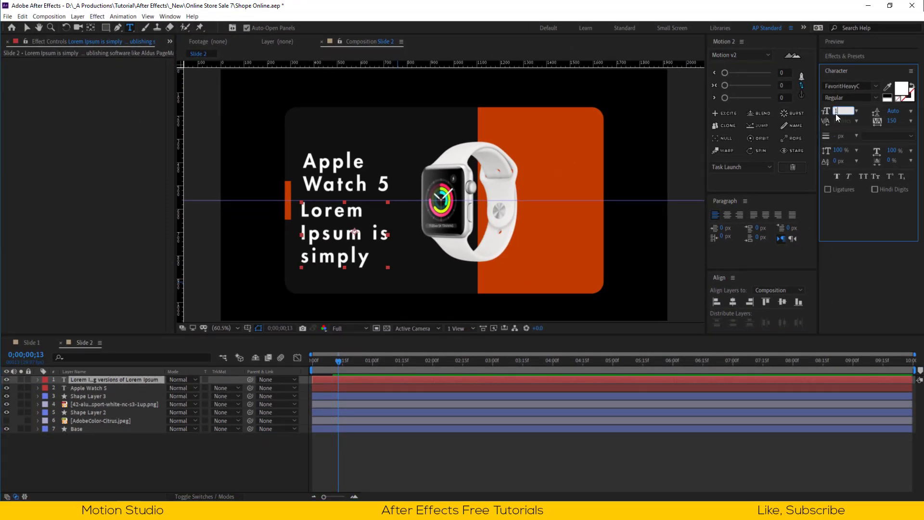
text(5)
key(Return)
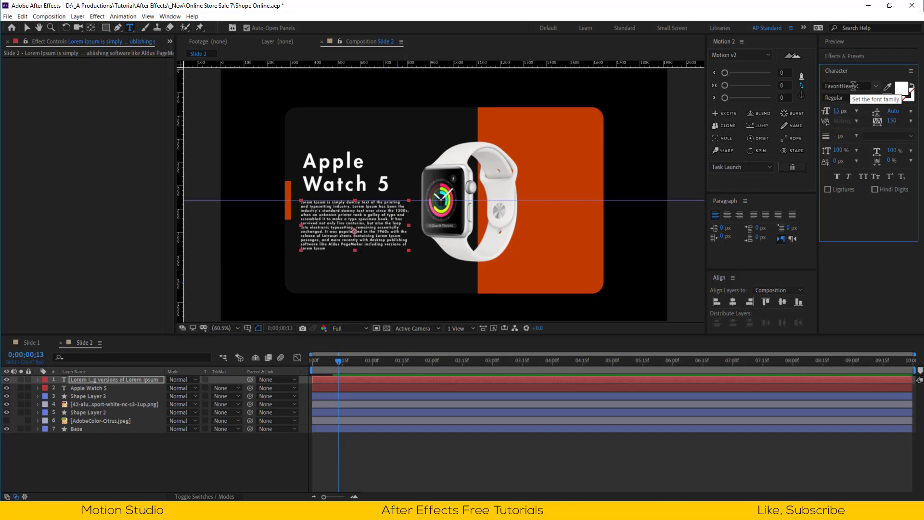
click(853, 86)
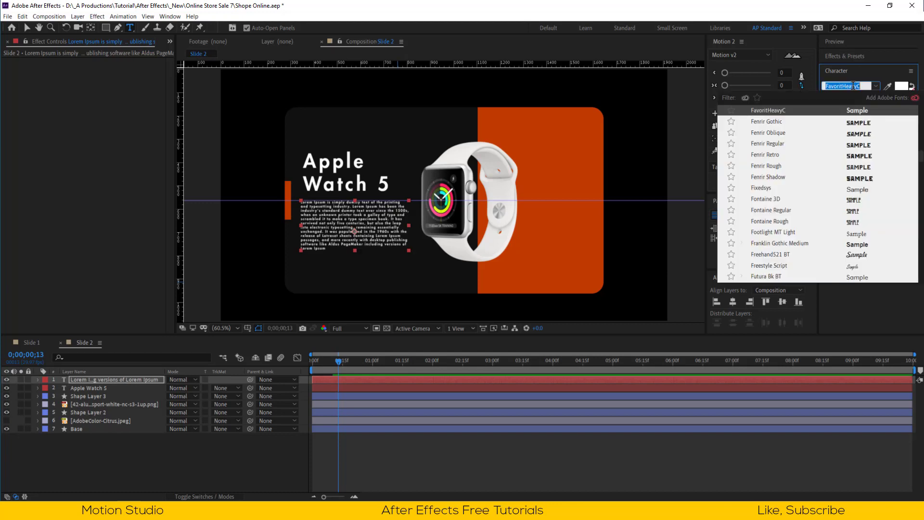
click(856, 233)
scroll(342, 245, up, 4)
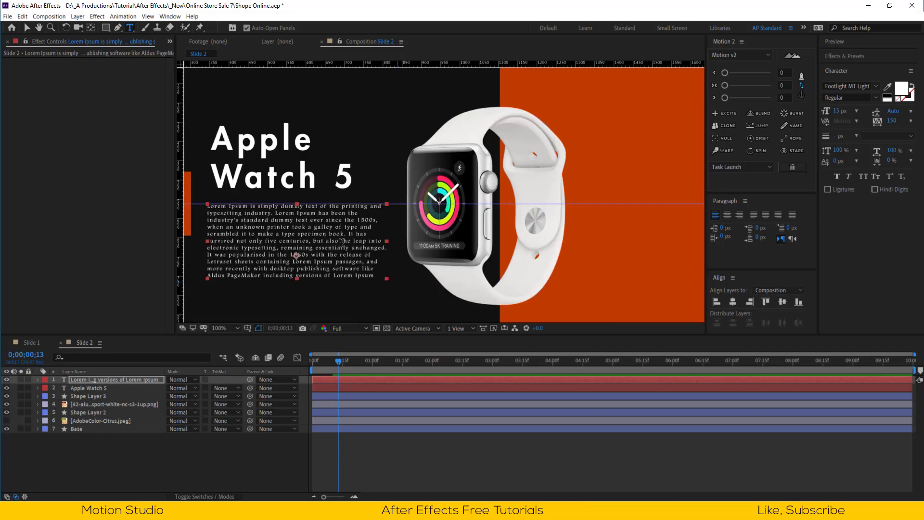
Shorten the Lorem Ipsum paragraph by deleting everything after "type specimen book. It has"
drag(530, 192, 540, 191)
drag(561, 262, 228, 193)
key(BackSpace)
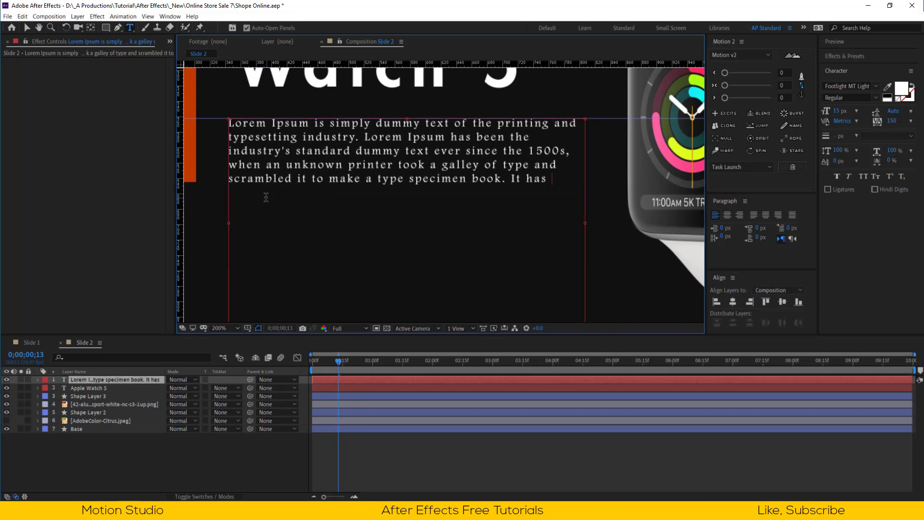
key(ctrl+Return)
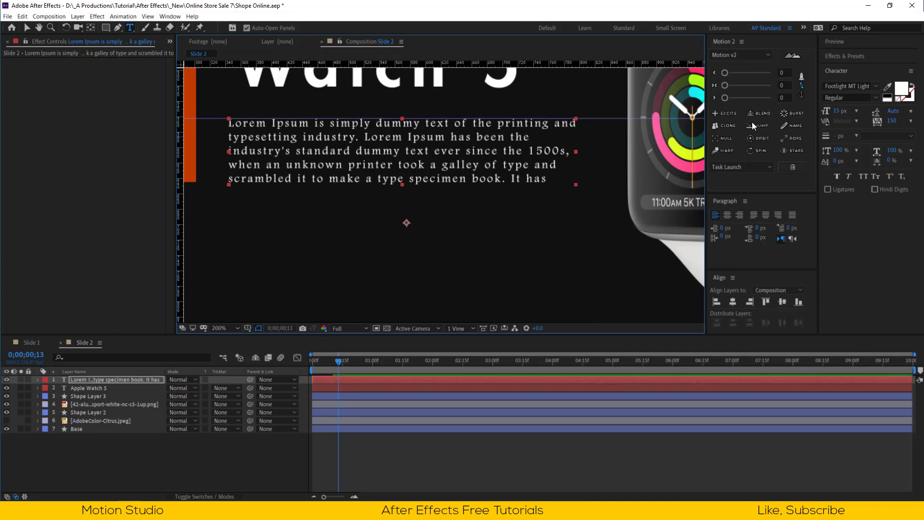
Set the Lorem Ipsum paragraph's font size to 18 px
click(836, 113)
text(18)
key(Return)
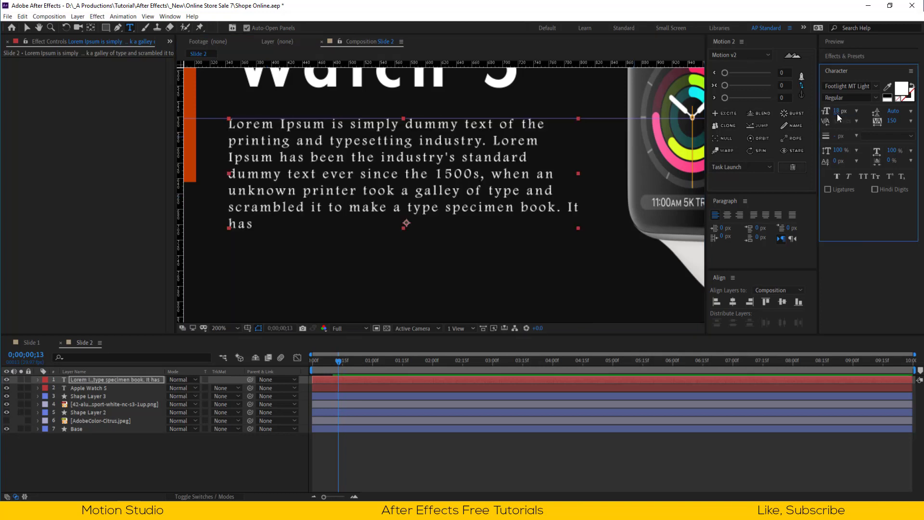
click(893, 152)
text(50)
key(Return)
key(ctrl+z)
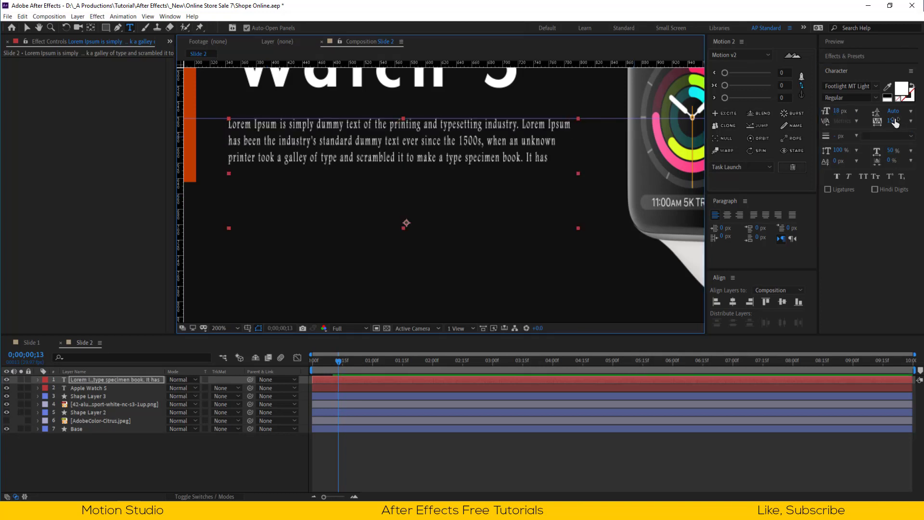
Set the Lorem Ipsum paragraph's tracking to 50
click(892, 121)
text(50)
key(Return)
Add a line reading "Product Details:" above the Lorem Ipsum text in the same text box
click(243, 133)
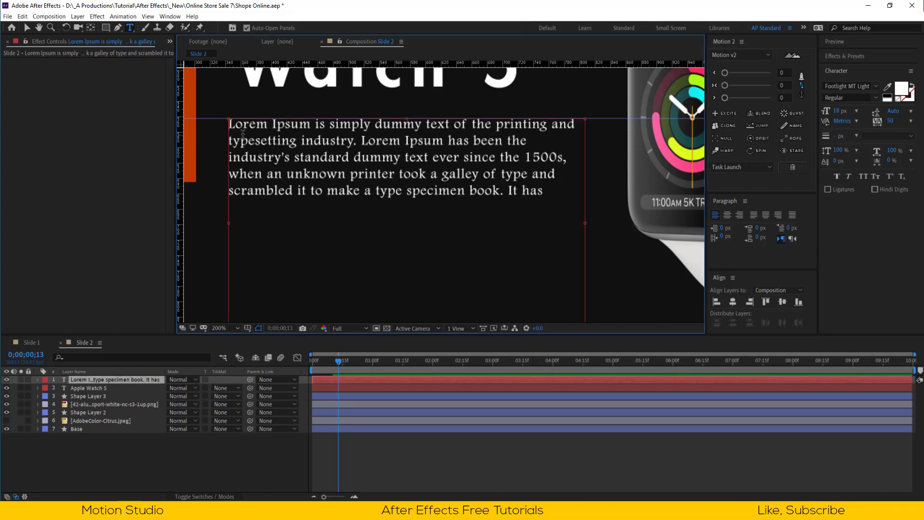
key(Return)
key(Up)
text(Product)
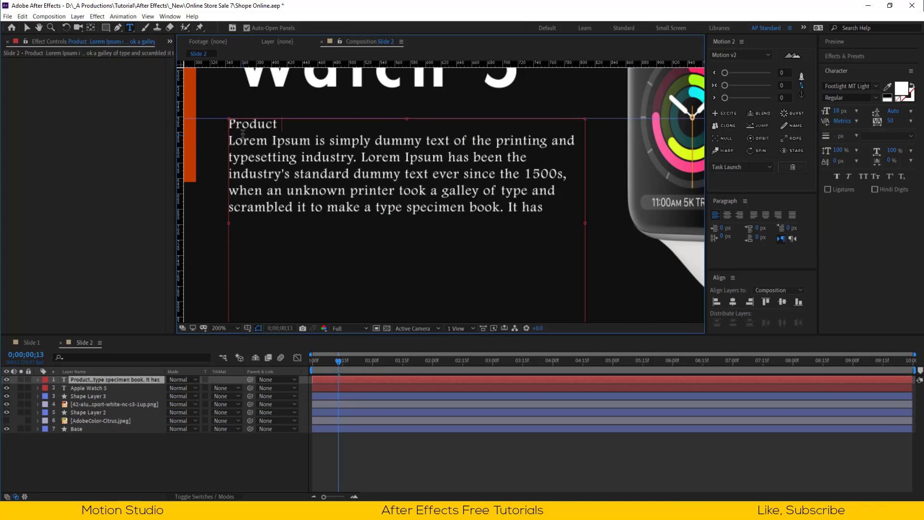
text( Details:)
Format the "Product Details:" line at 22 px in Franklin Gothic Medium
key(shift+Home)
key(ctrl+c)
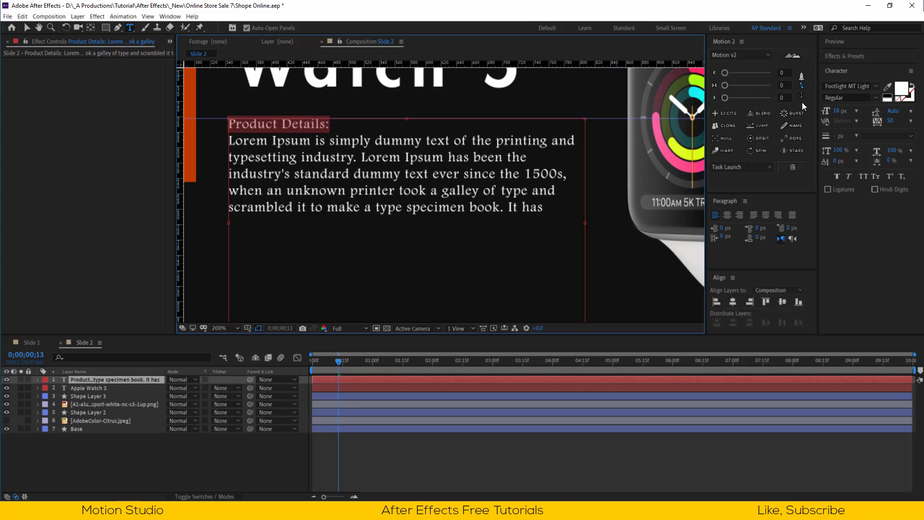
click(837, 110)
text(22)
key(Return)
click(876, 98)
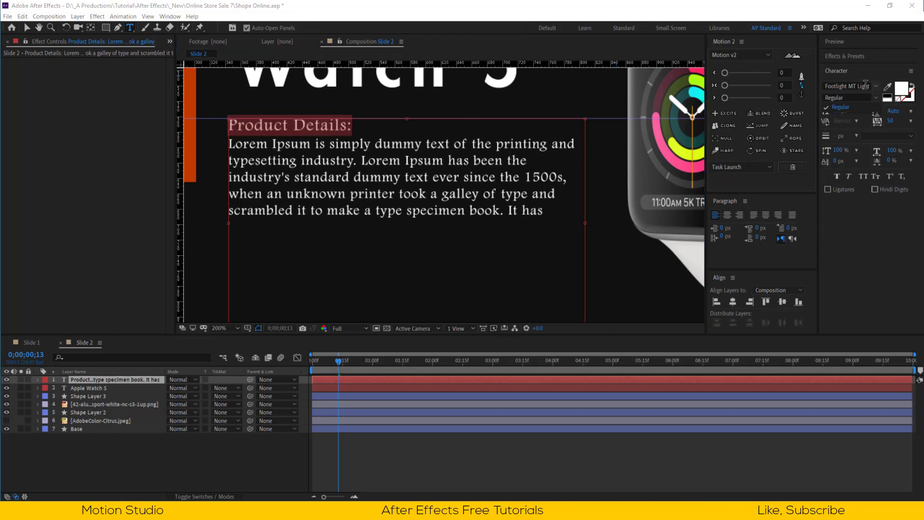
click(865, 84)
key(Down)
key(Return)
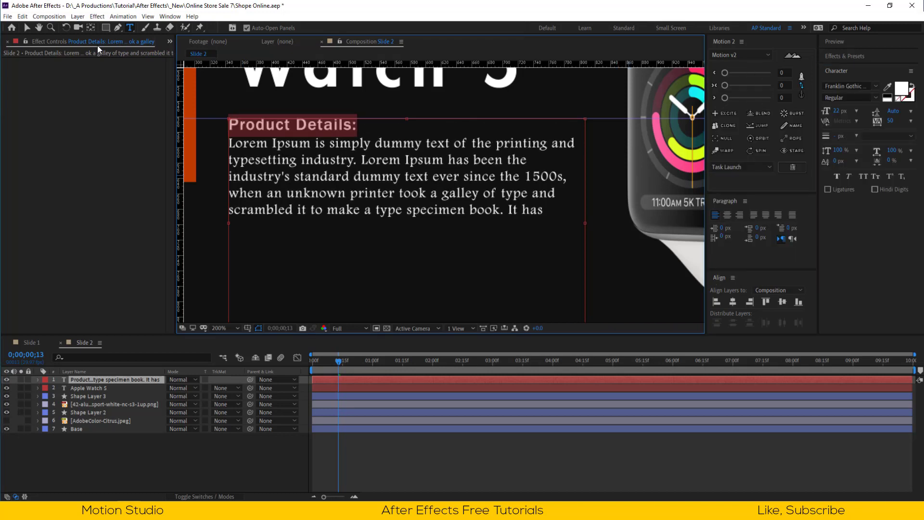
click(24, 28)
click(218, 441)
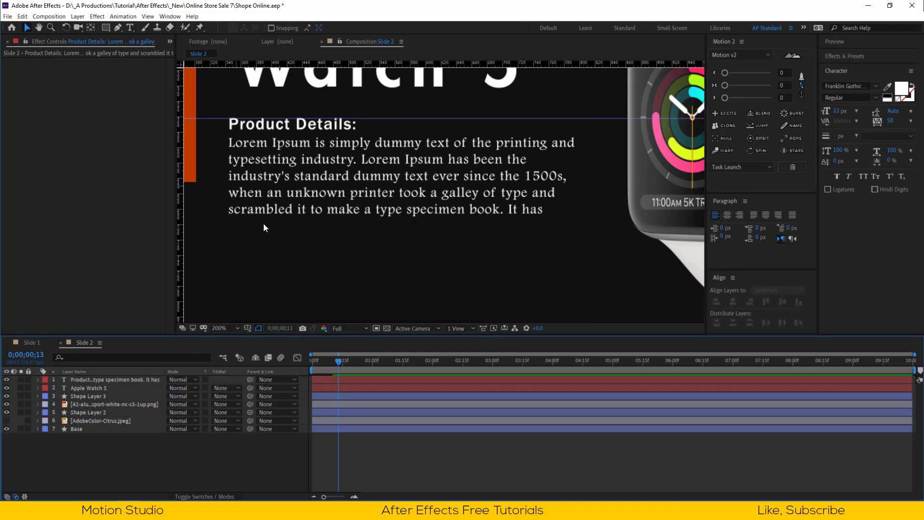
Place a vertical guide at the left edge of the Apple Watch 5 heading and align the description text to it
key(shift+slash)
key(period)
key(period)
key(h)
drag(302, 186, 664, 197)
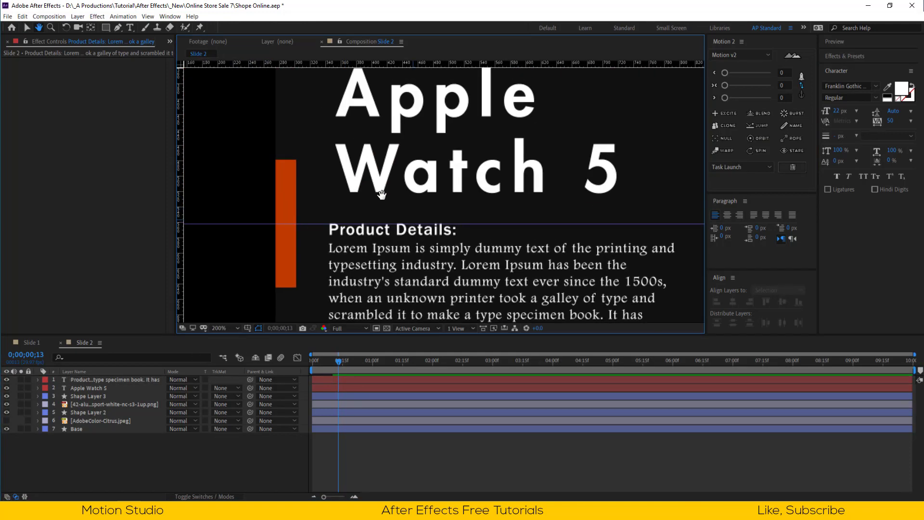
key(v)
click(381, 194)
drag(181, 195, 363, 171)
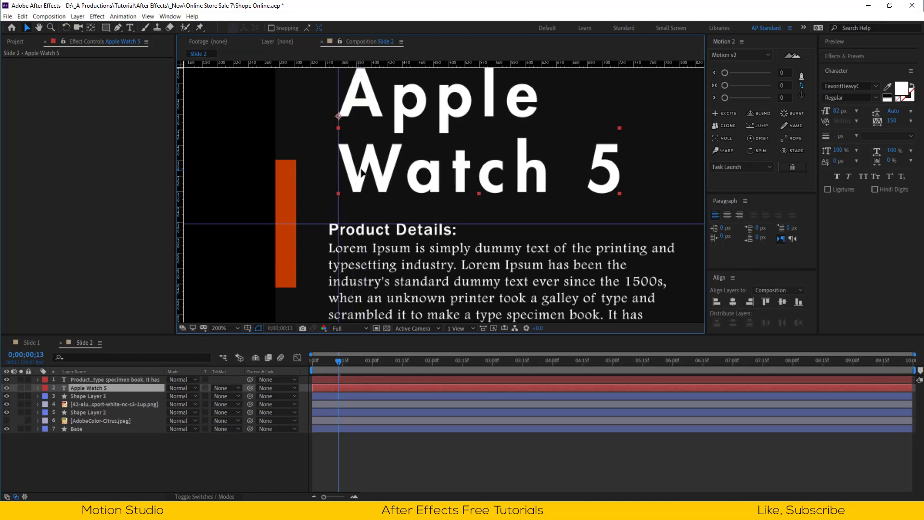
click(345, 233)
drag(345, 233, 355, 233)
key(shift+slash)
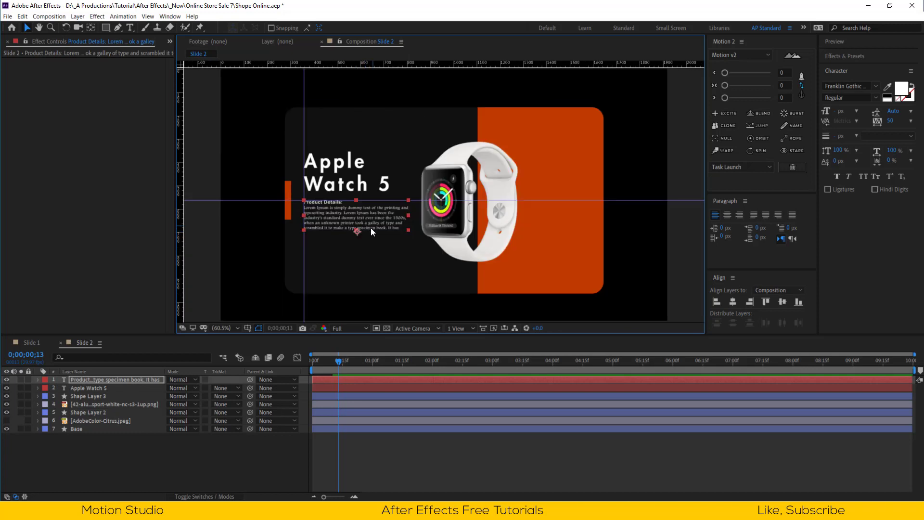
Remove the horizontal and vertical guides from the composition
click(235, 457)
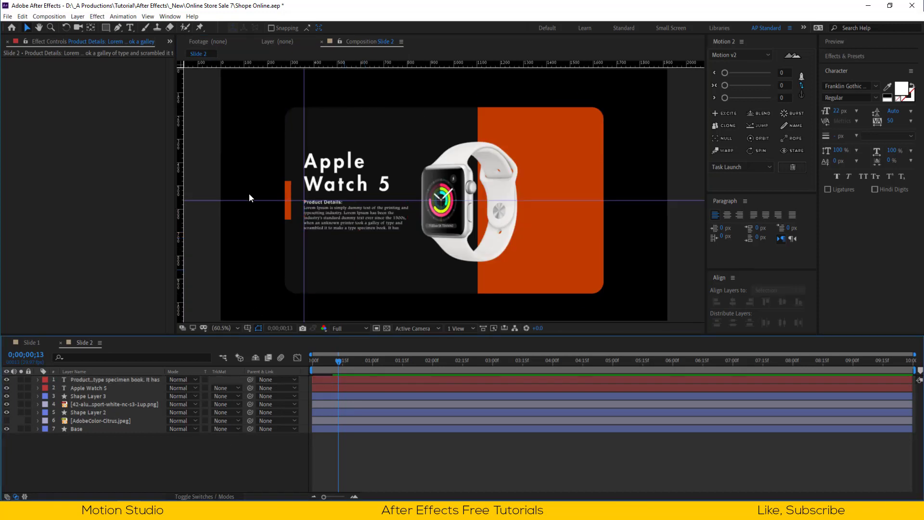
drag(249, 200, 307, 28)
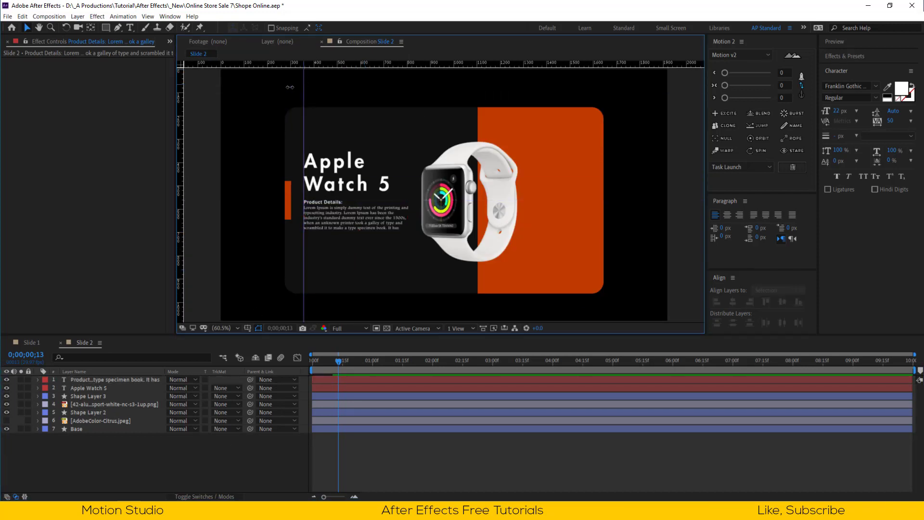
drag(289, 87, 173, 98)
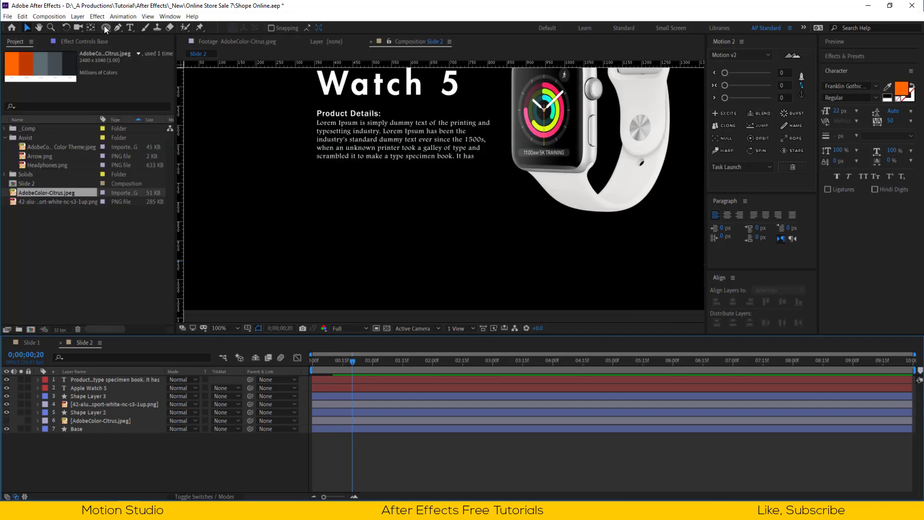
Choose the Ellipse tool and set the shape stroke colour to orange FF6600, sampled from the character fill swatch
click(105, 27)
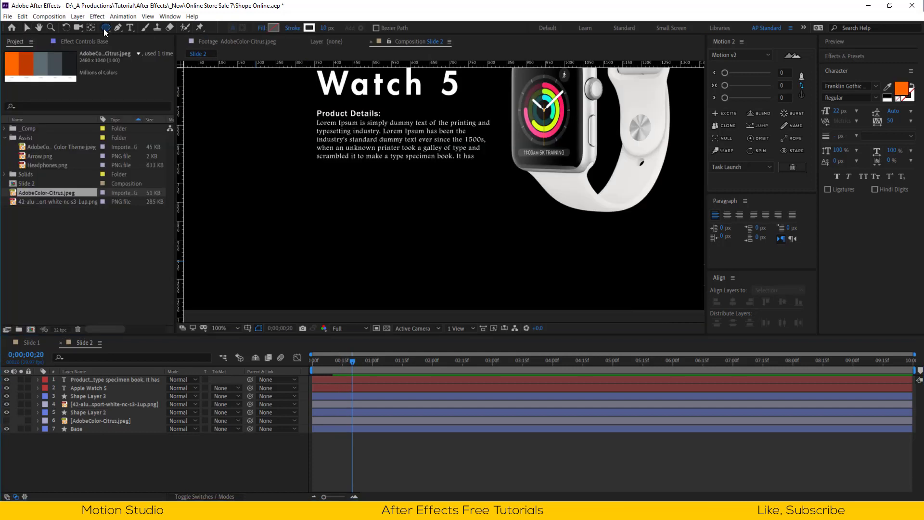
click(309, 27)
click(709, 372)
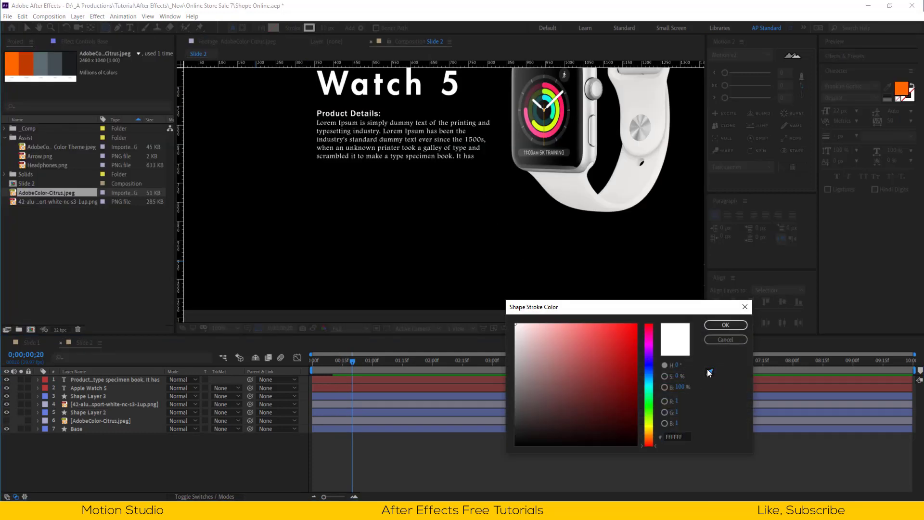
click(898, 90)
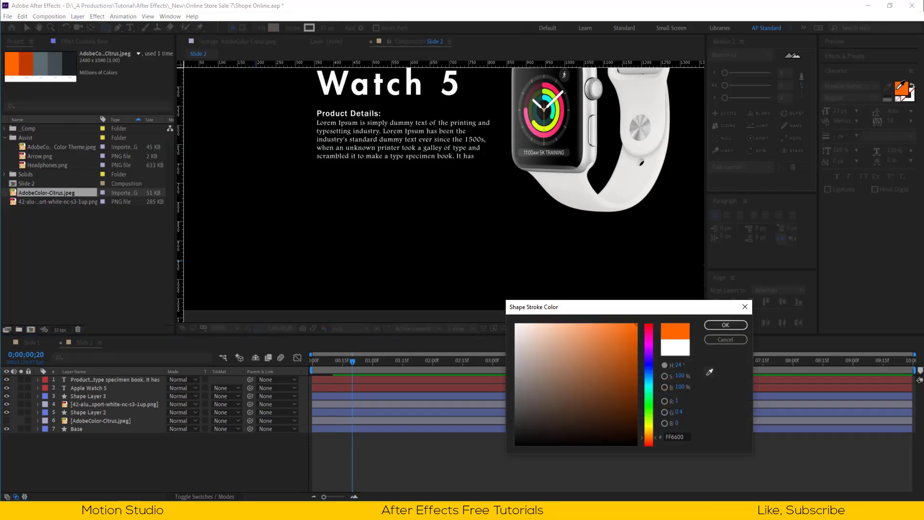
click(725, 324)
Draw a small circle below the description text and set its stroke width to 7 px
click(347, 245)
drag(348, 245, 372, 270)
key(v)
key(u)
click(87, 380)
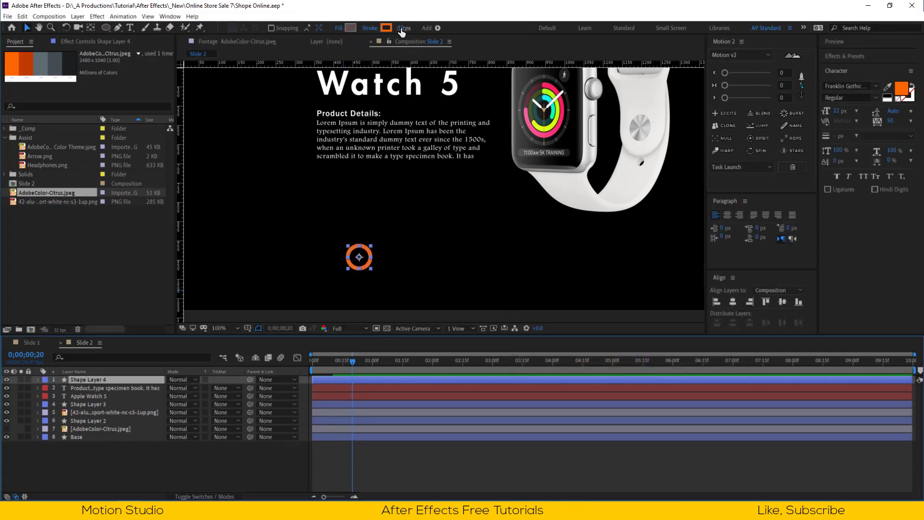
click(402, 28)
text(7)
key(Return)
Position the orange circle in the card's lower-left area and add a vertical guide along the text's left edge
drag(304, 265, 364, 235)
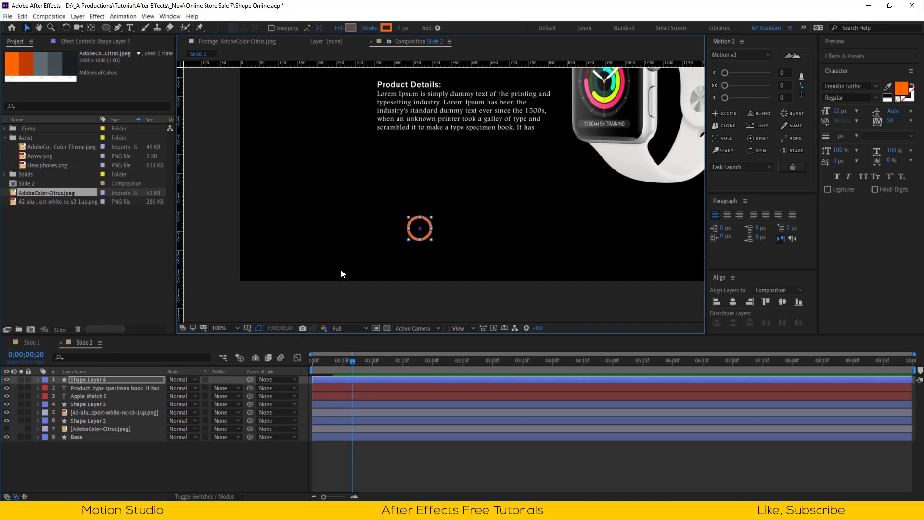
scroll(374, 244, down, 1)
drag(497, 258, 424, 306)
click(230, 328)
click(232, 156)
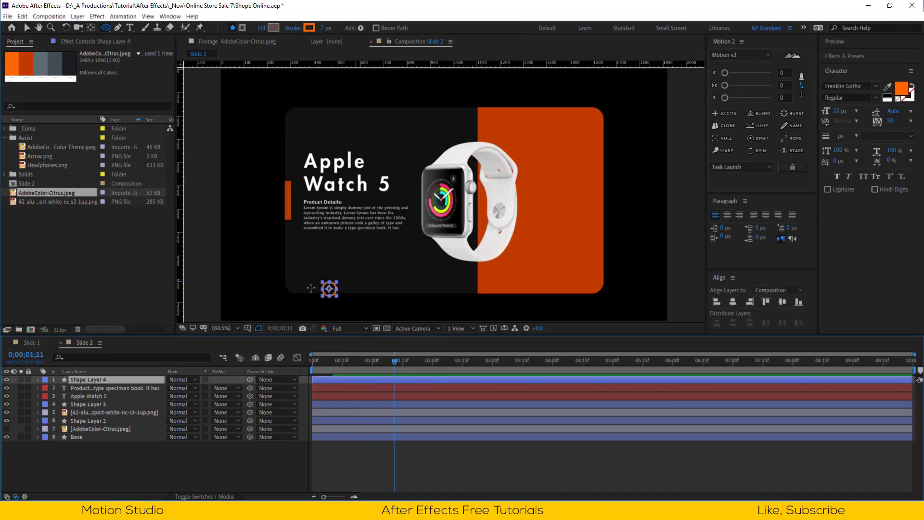
scroll(314, 296, up, 1)
drag(314, 297, 391, 248)
click(385, 164)
drag(180, 220, 374, 204)
click(408, 246)
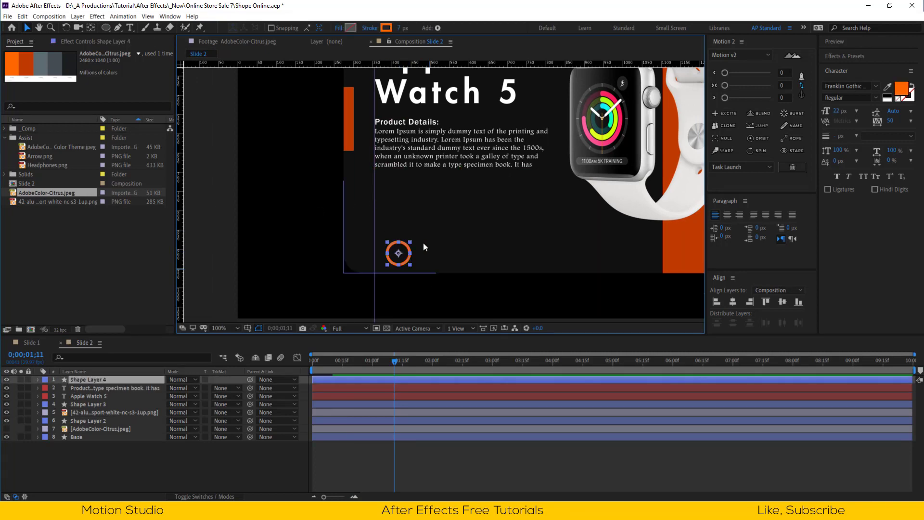
Scale the orange circle to 75% and move it closer to the vertical guide
key(s)
click(184, 388)
text(75)
key(Return)
key(s)
drag(400, 260, 386, 241)
click(270, 270)
Set the orange circle's stroke width to 5 px
click(219, 327)
click(240, 188)
scroll(343, 275, up, 3)
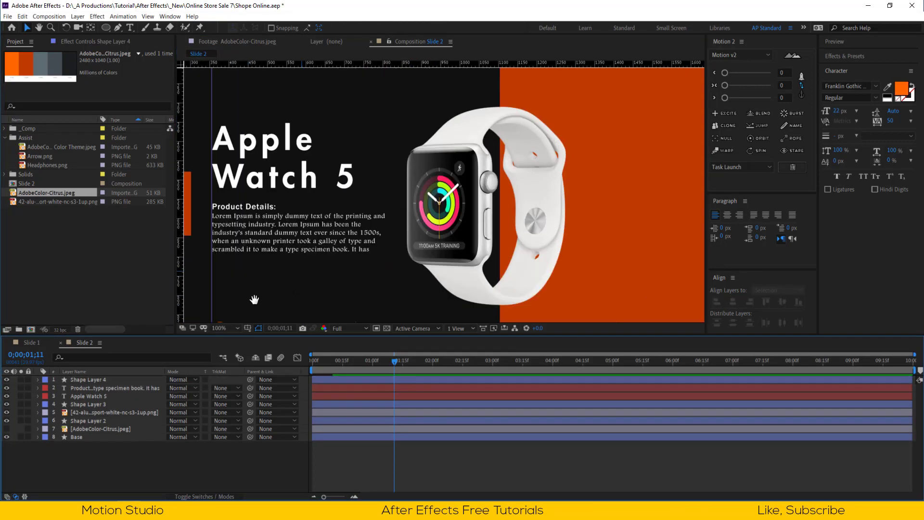
click(342, 272)
click(402, 28)
text(5)
key(Return)
Scale the orange circle to 50% and line its left edge up with the vertical guide
key(s)
click(182, 387)
text(50)
key(Return)
key(s)
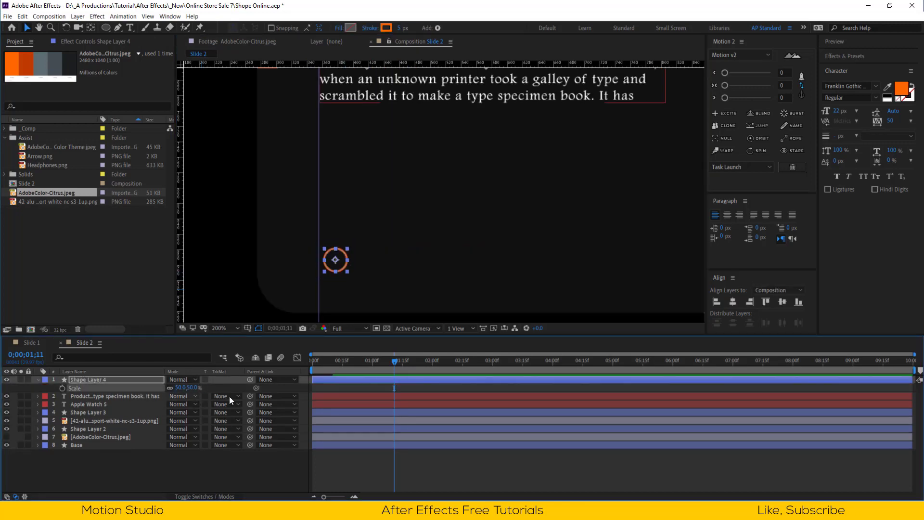
drag(337, 258, 331, 258)
click(219, 328)
click(235, 243)
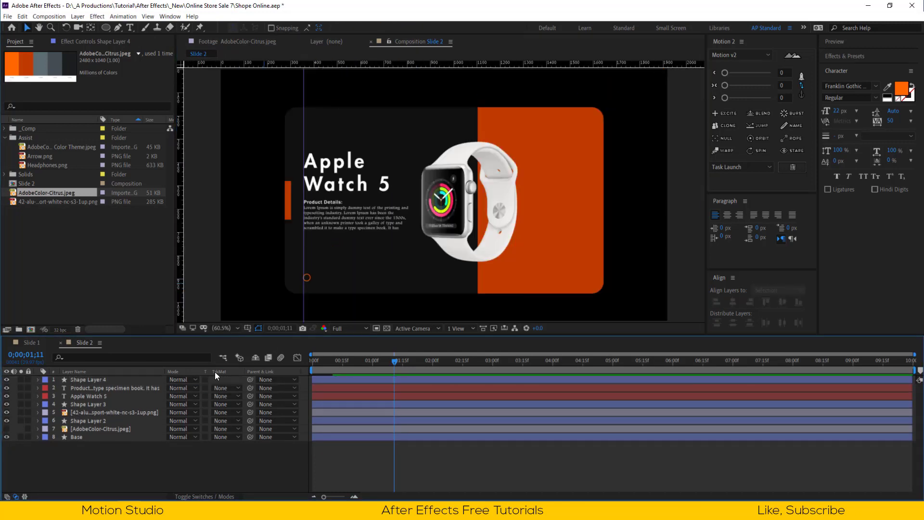
Create a text layer above the heading using the pasted "Product Details:" formatting and change its text to "RELEASE DATE"
drag(286, 138, 373, 199)
click(334, 272)
key(ctrl+t)
click(317, 152)
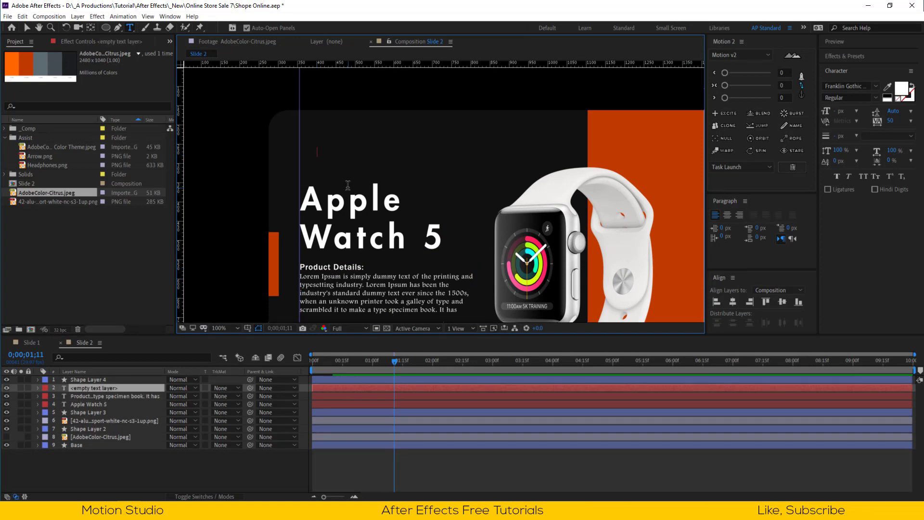
key(ctrl+v)
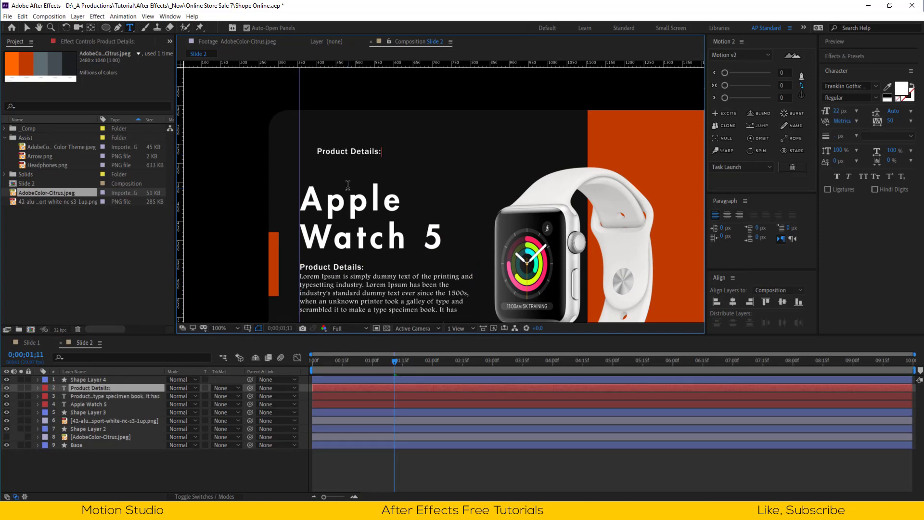
key(ctrl+a)
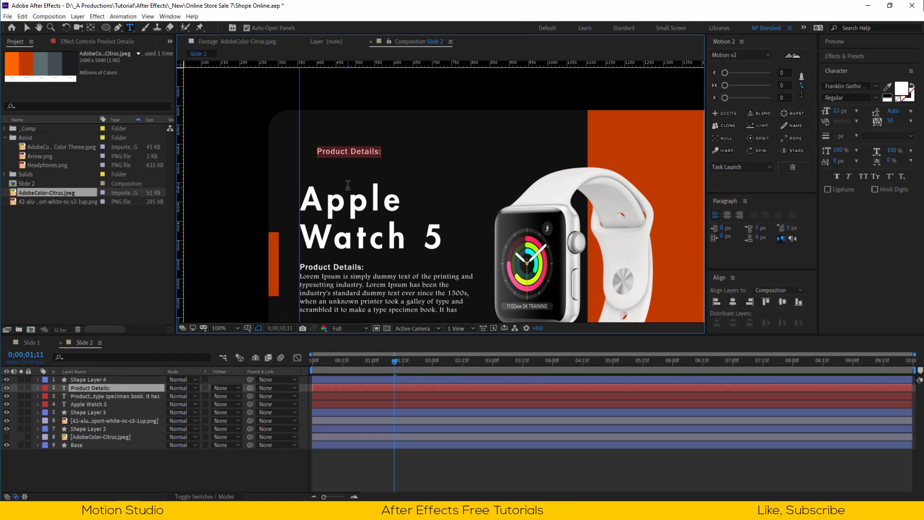
text(RELE)
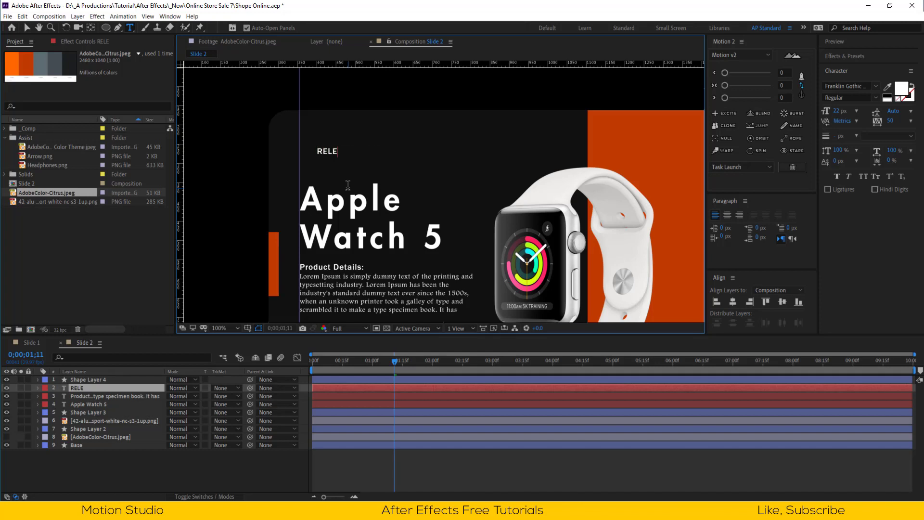
text(ASE DATE)
key(Escape)
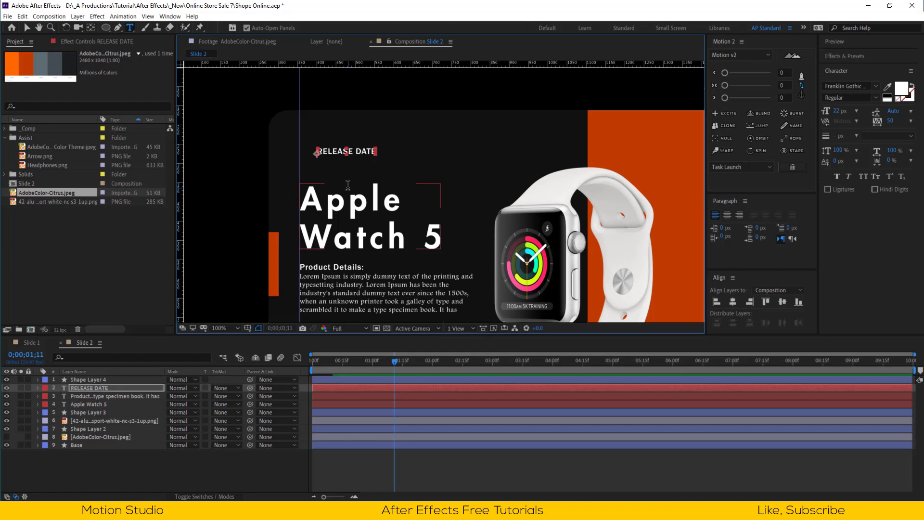
Duplicate the "RELEASE DATE" label, move the copy across to above the watch, and change its text to "09 - 02 - 2020"
key(v)
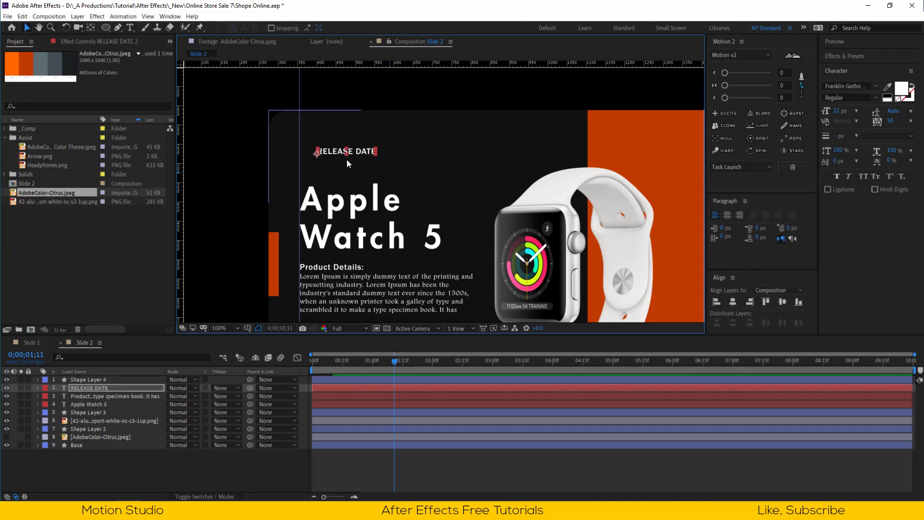
key(ctrl+d)
drag(340, 152, 490, 151)
double_click(489, 151)
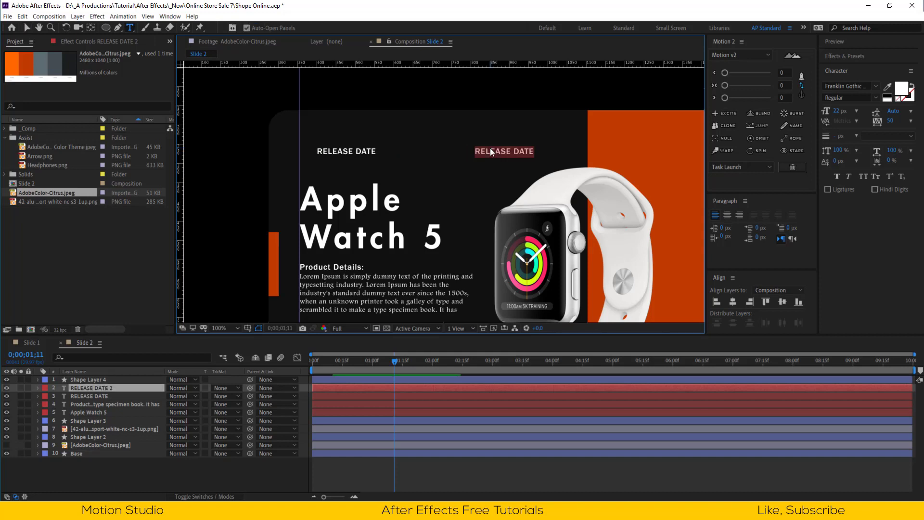
text(09)
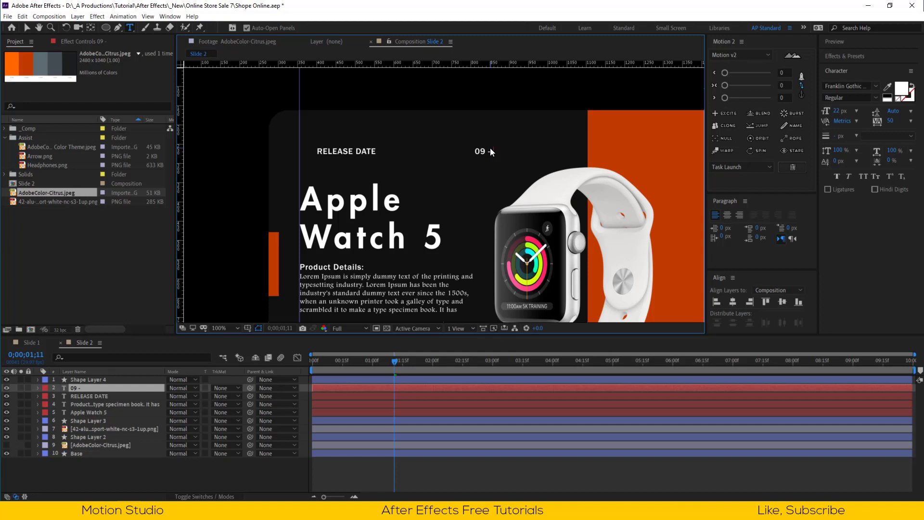
text( - 2)
text( 02 - 2020)
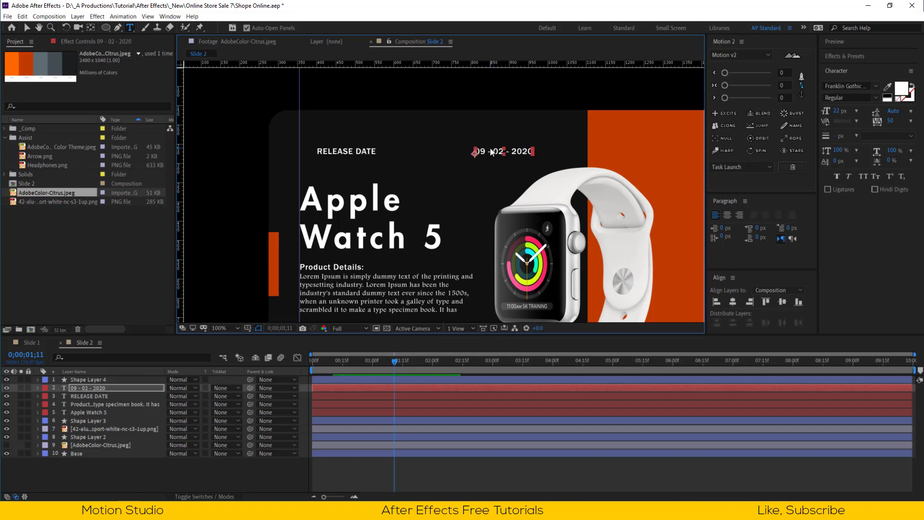
click(271, 471)
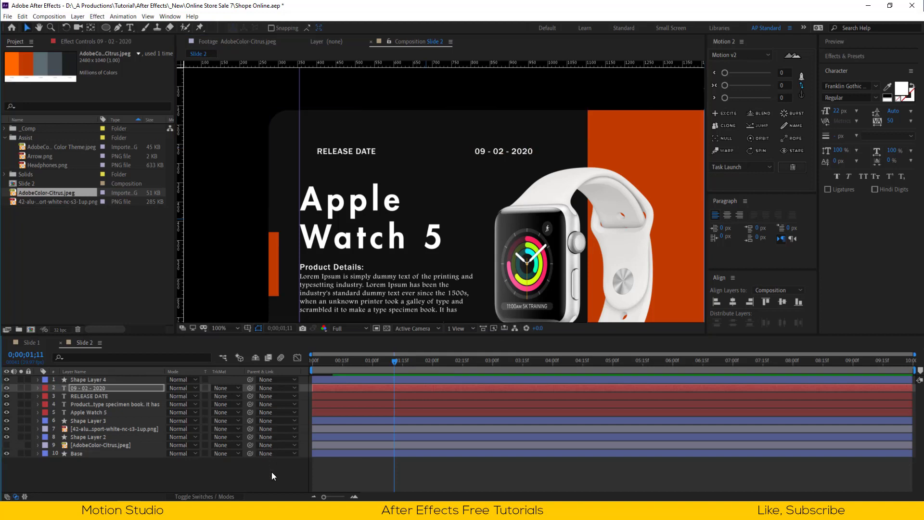
Duplicate the "RELEASE DATE" label again, place the copy below the product details paragraph, and change its text to "USD - 699"
click(226, 328)
click(239, 152)
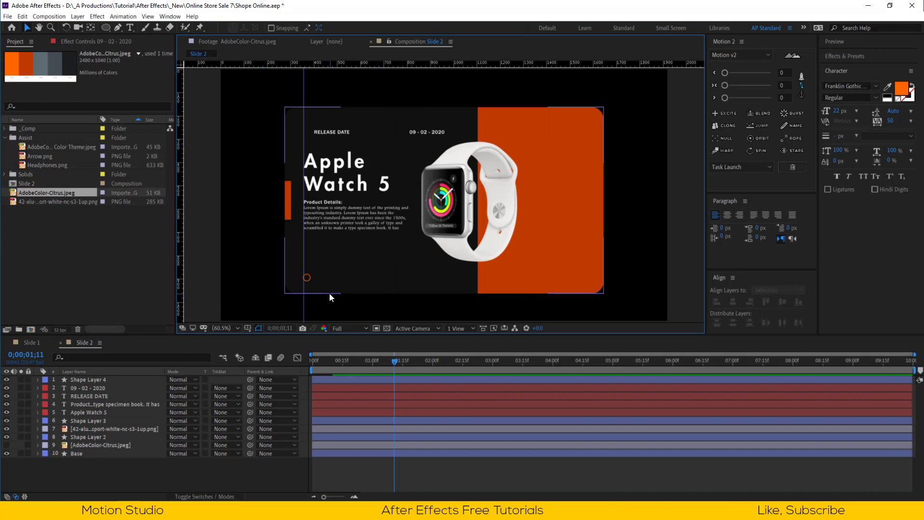
click(330, 131)
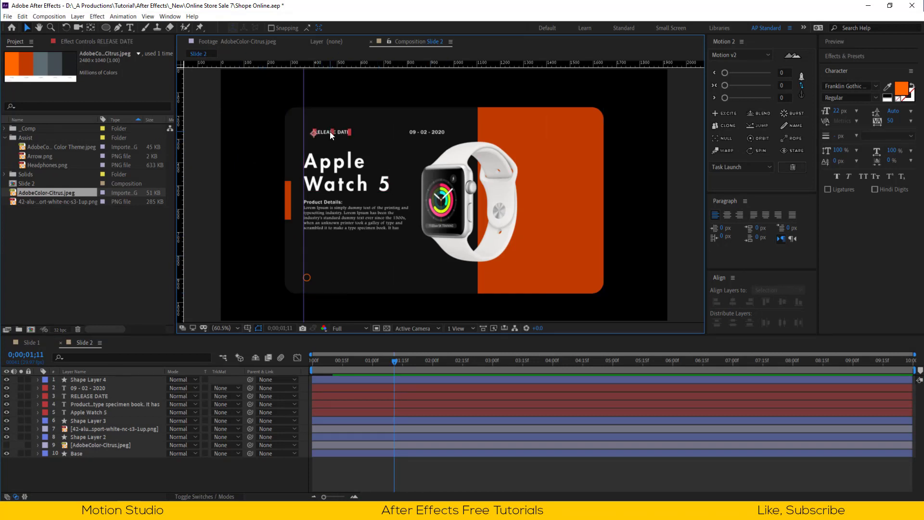
key(ctrl+d)
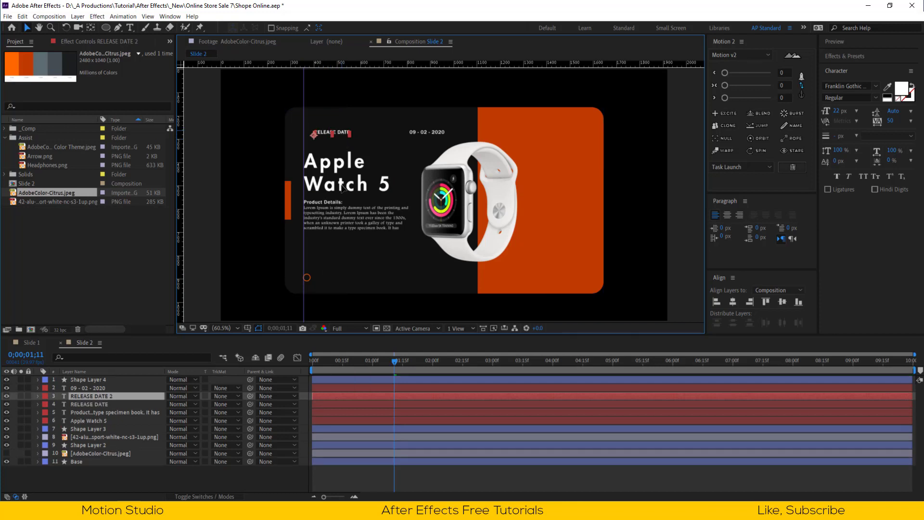
drag(341, 131, 339, 252)
key(ctrl+t)
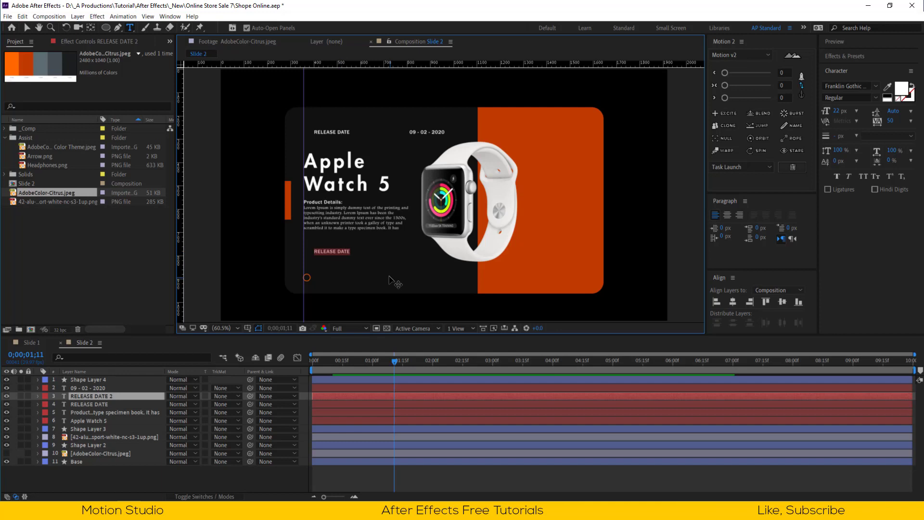
text(699)
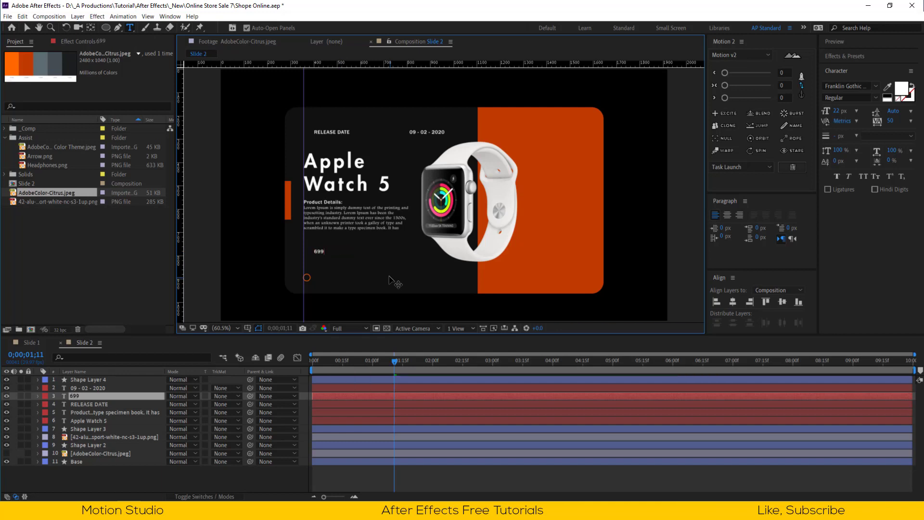
text(USD -)
key(ctrl+Return)
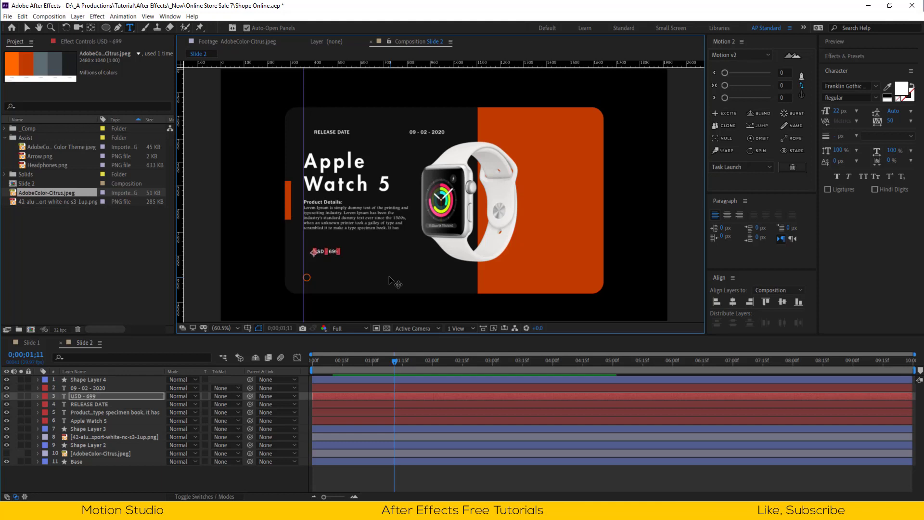
key(v)
scroll(322, 264, up, 1)
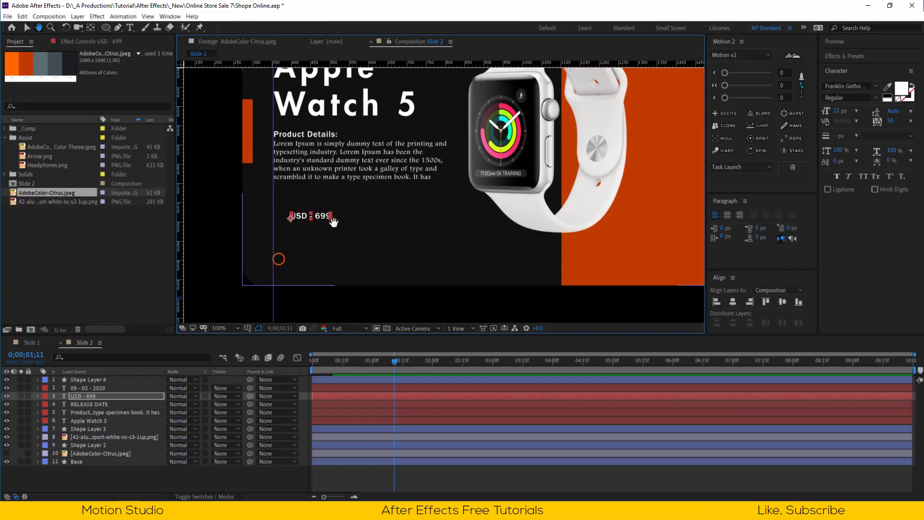
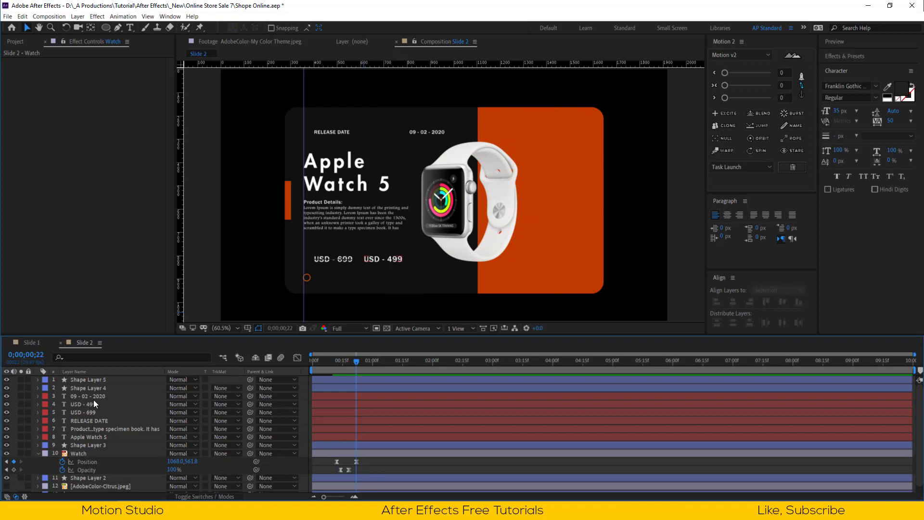
Remove the vertical guide and add Position keyframes to the "Apple Watch 5" heading at 0;00;00;16 and 0;00;00;26
drag(304, 247, 187, 260)
click(346, 186)
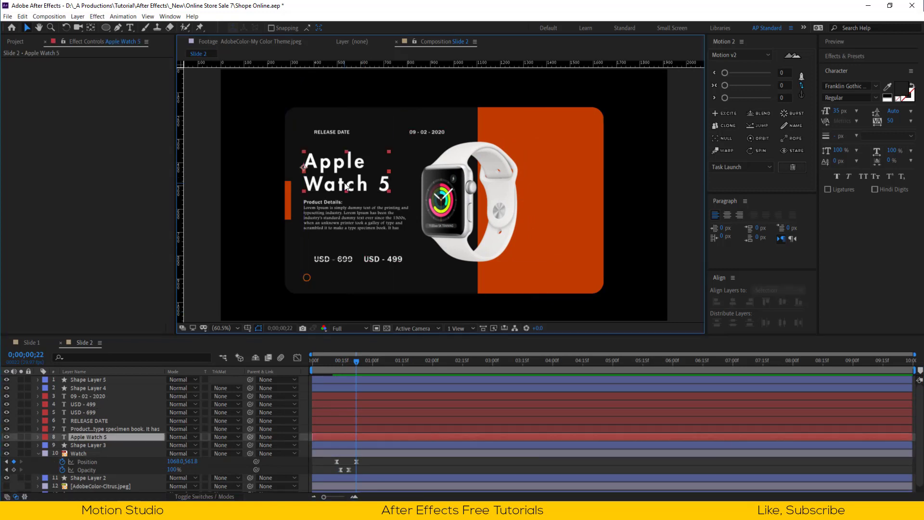
click(344, 365)
key(p)
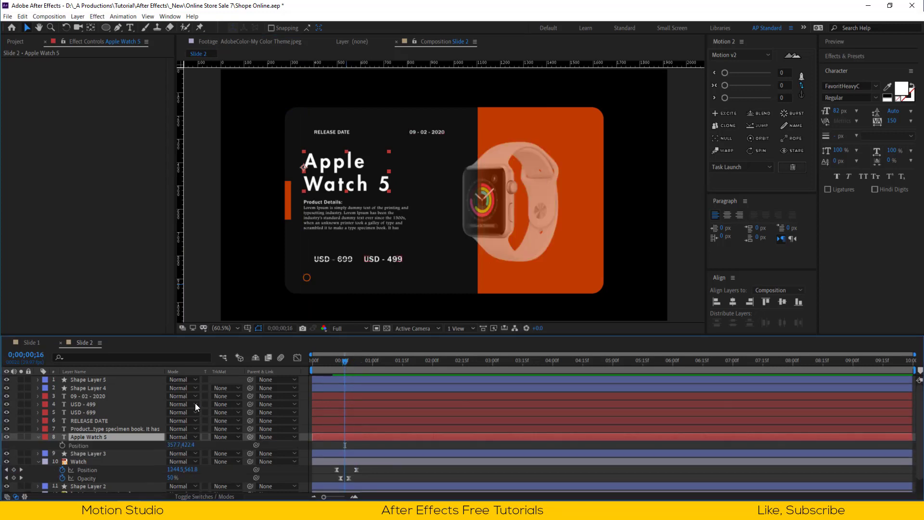
click(64, 446)
key(shift+Page_Down)
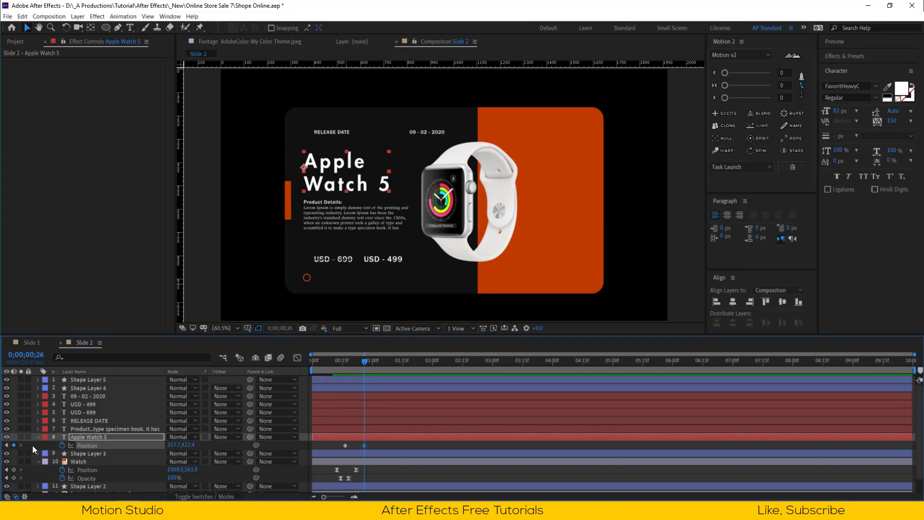
Add Opacity keyframes that fade the heading in from 0% at 0;00;00;16 to 100% a few frames on
click(6, 445)
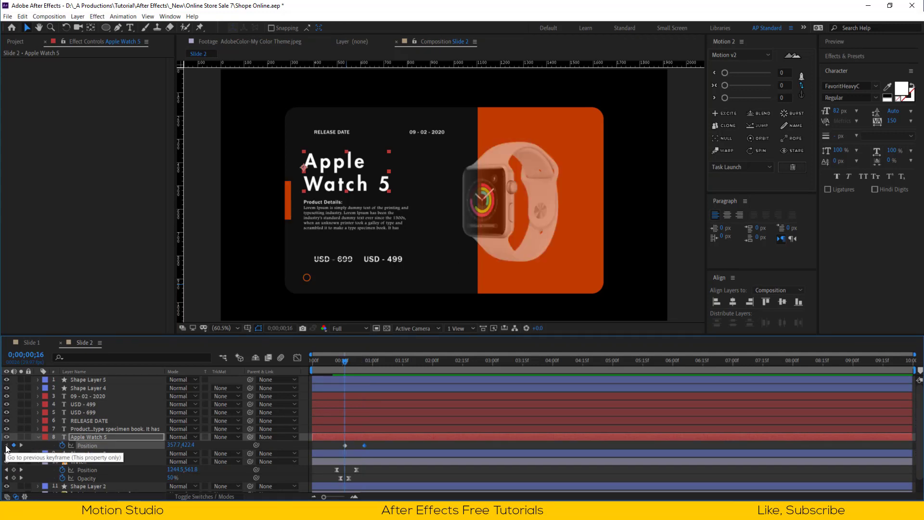
key(shift+t)
click(61, 453)
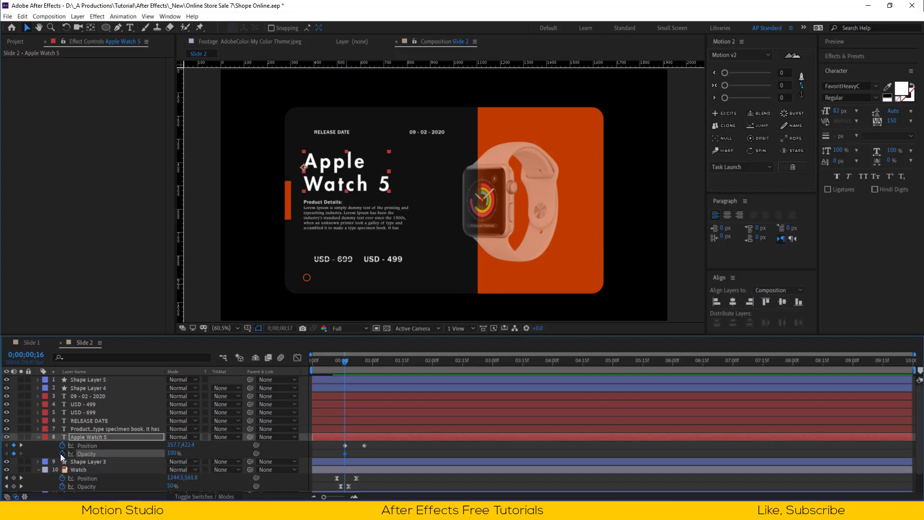
key(Page_Down)
key(Page_Down)
key(Page_Down)
key(Page_Down)
key(Page_Down)
click(14, 453)
click(6, 454)
drag(171, 453, 121, 453)
Delay the heading's Opacity keyframes and final Position keyframe slightly, and apply Easy Ease to the heading's keyframes
key(equal)
key(equal)
drag(424, 446, 361, 453)
key(F9)
click(122, 446)
key(shift+F3)
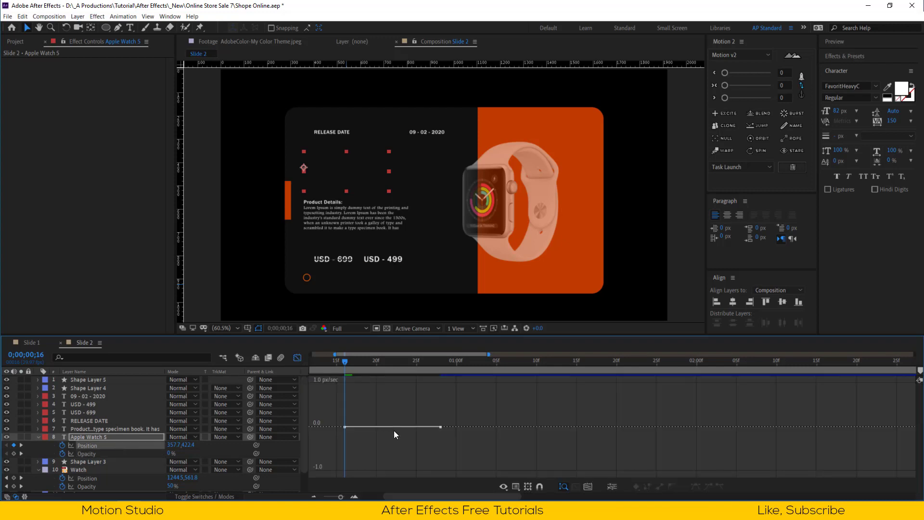
click(123, 440)
key(semicolon)
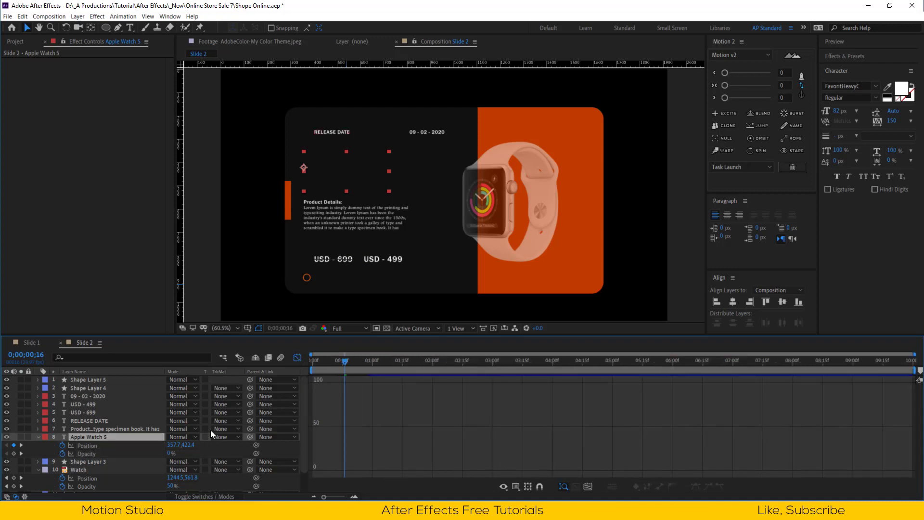
key(semicolon)
key(minus)
key(minus)
click(115, 445)
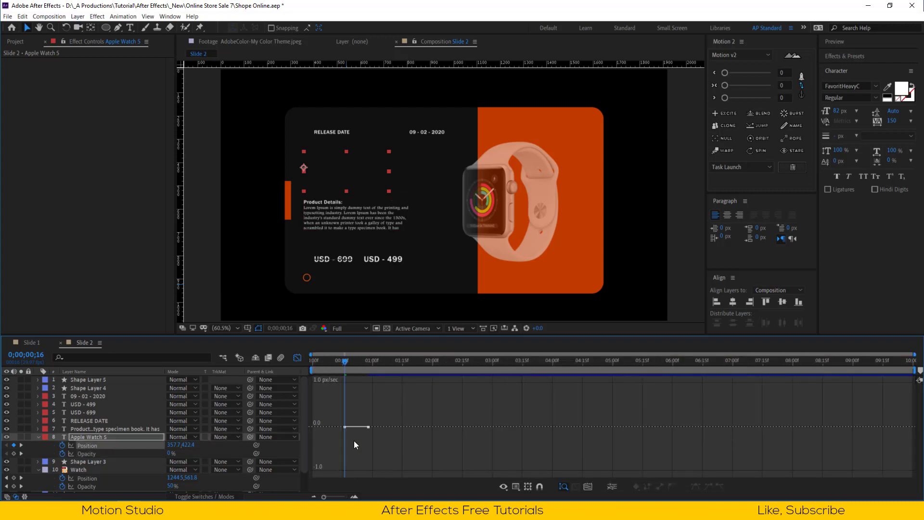
right_click(514, 443)
click(549, 369)
click(356, 426)
click(296, 358)
Move the heading horizontally off the card to position 104.6, 422.4 at its first Position keyframe
click(352, 447)
click(344, 446)
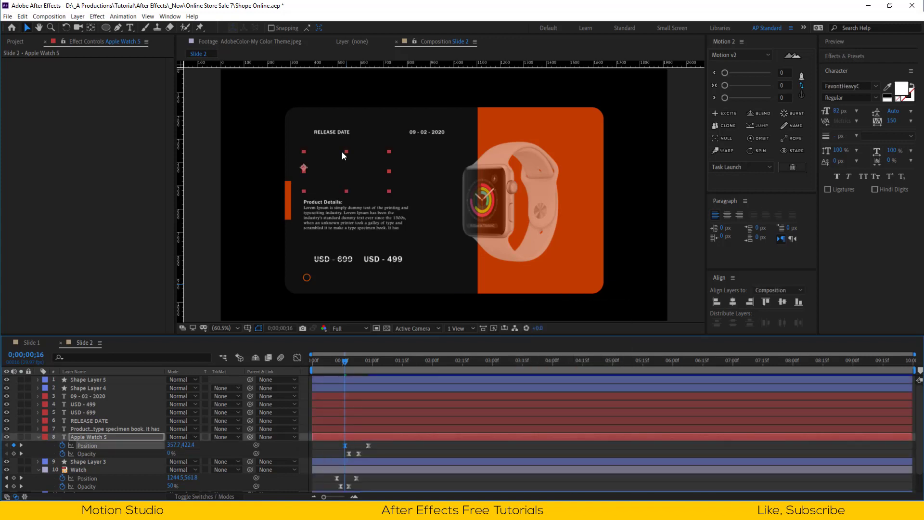
drag(360, 165, 301, 168)
Reshape the heading's Position speed graph to peak sharply near the start and slow gradually, and preview the slide-in
click(293, 357)
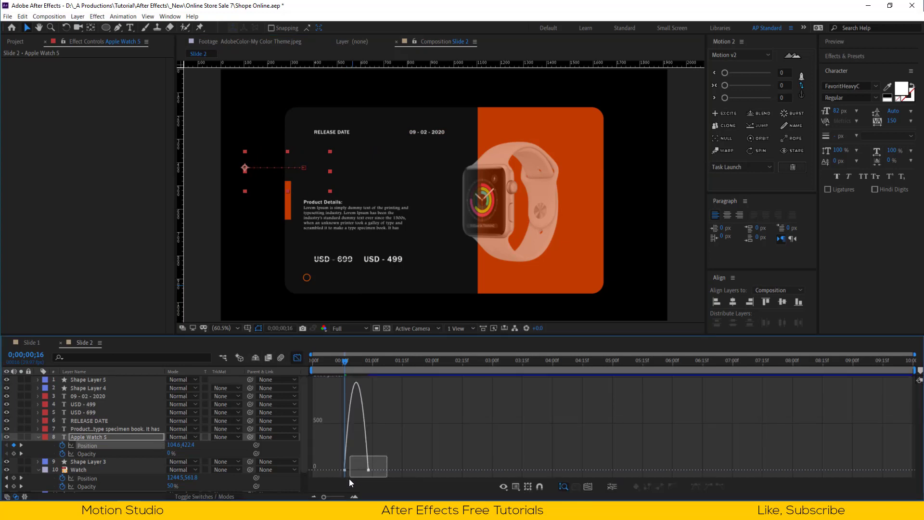
mouse_move(350, 480)
mouse_down()
mouse_move(354, 469)
mouse_move(341, 470)
mouse_up()
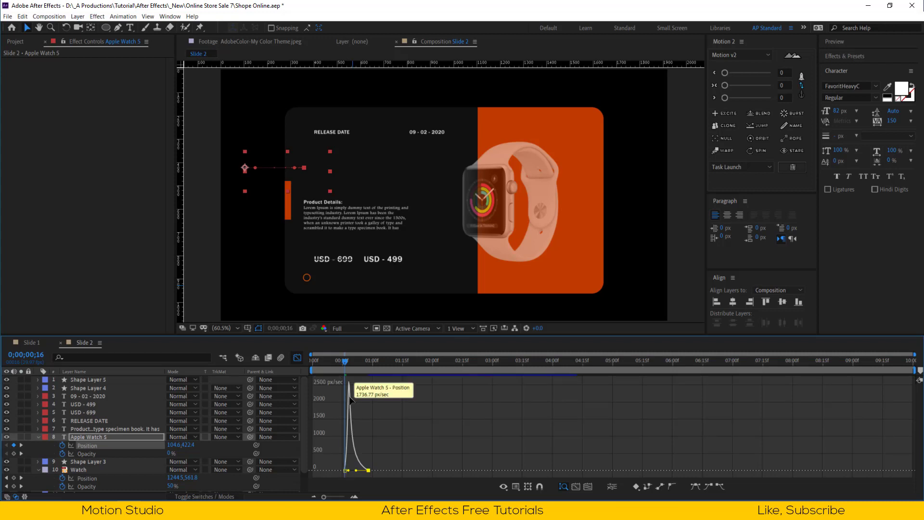
drag(346, 365, 366, 362)
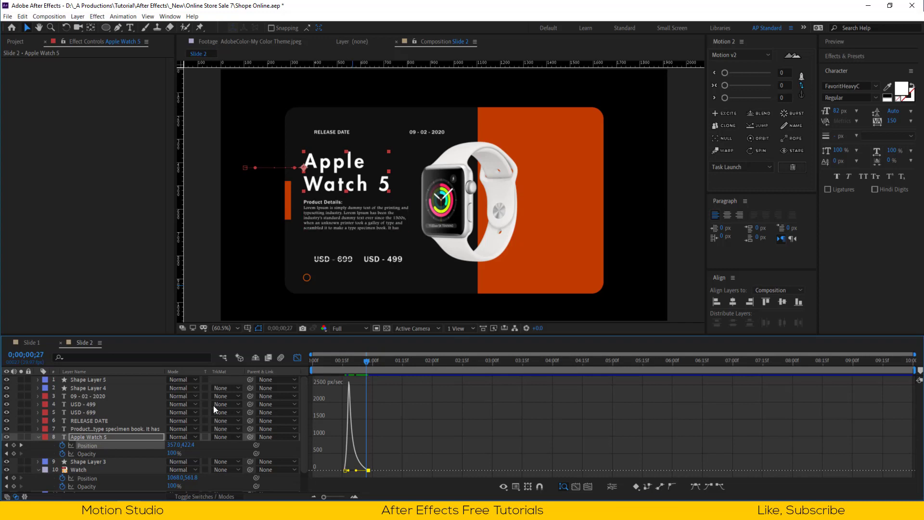
Apply the Typewriter text animation to the product details paragraph at 0;00;00;27 and preview the reveal
click(99, 430)
key(ctrl+space)
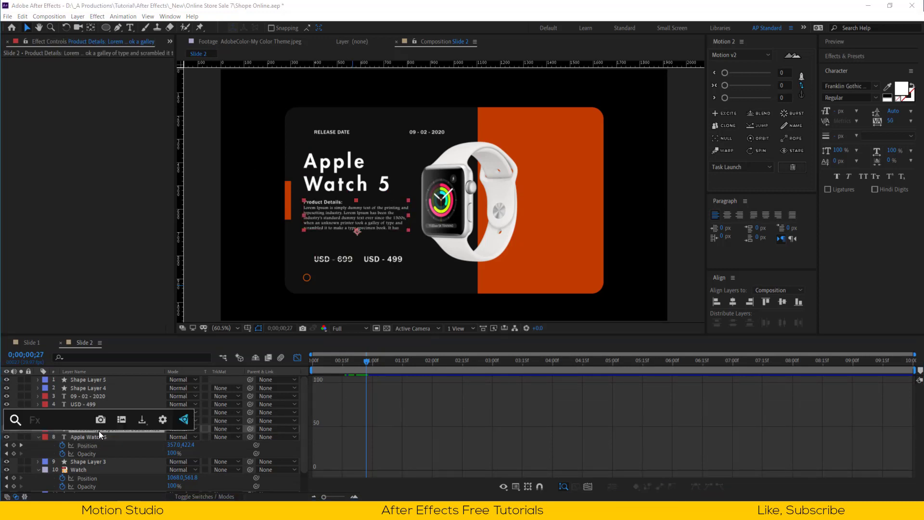
text(ty)
key(Return)
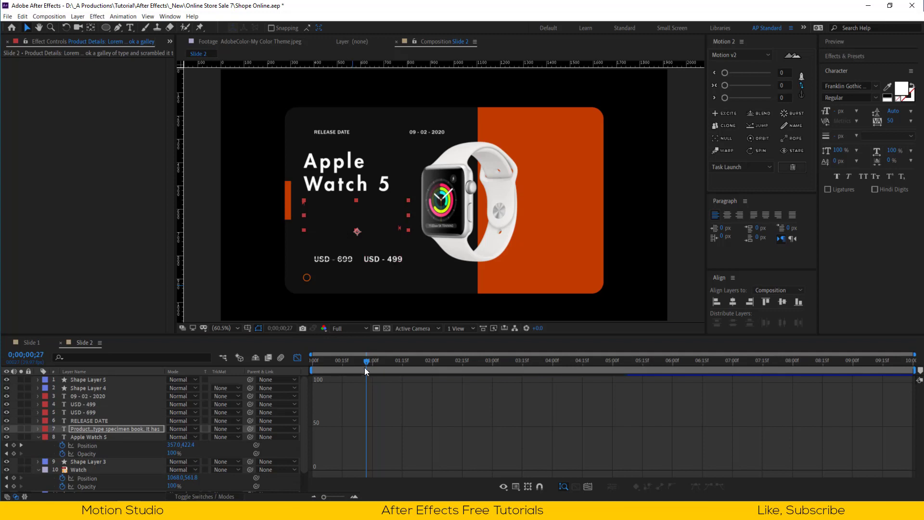
drag(366, 363, 406, 362)
Place the strikethrough line, Shape Layer 5, directly above the "USD - 699" layer and parent it to that layer
click(38, 437)
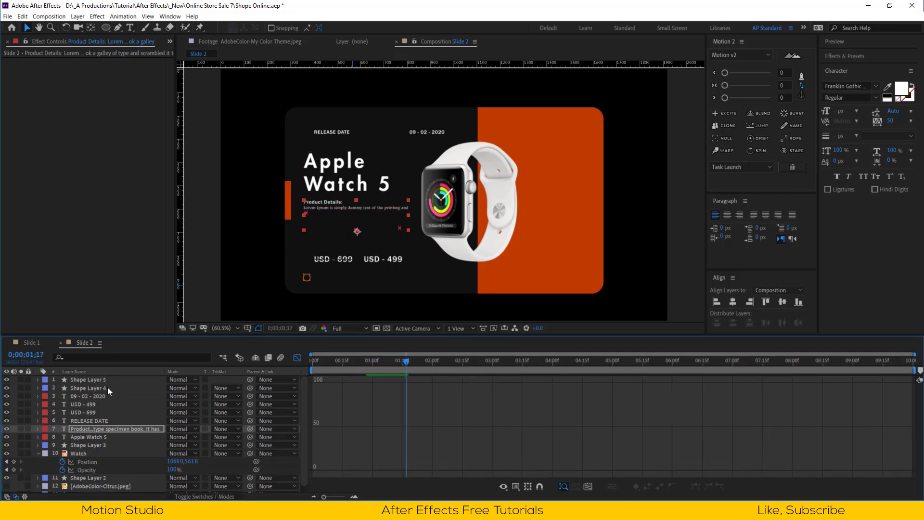
click(106, 379)
drag(106, 379, 121, 404)
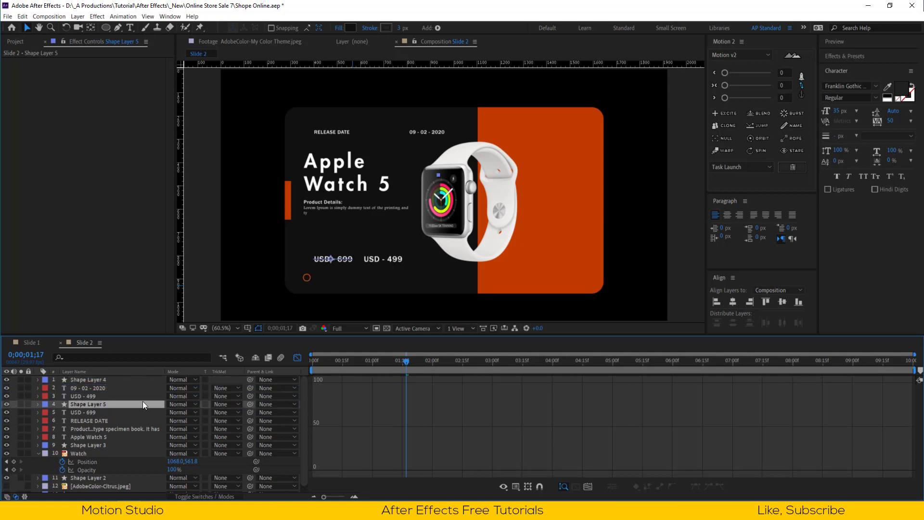
drag(250, 404, 122, 410)
click(109, 411)
click(297, 358)
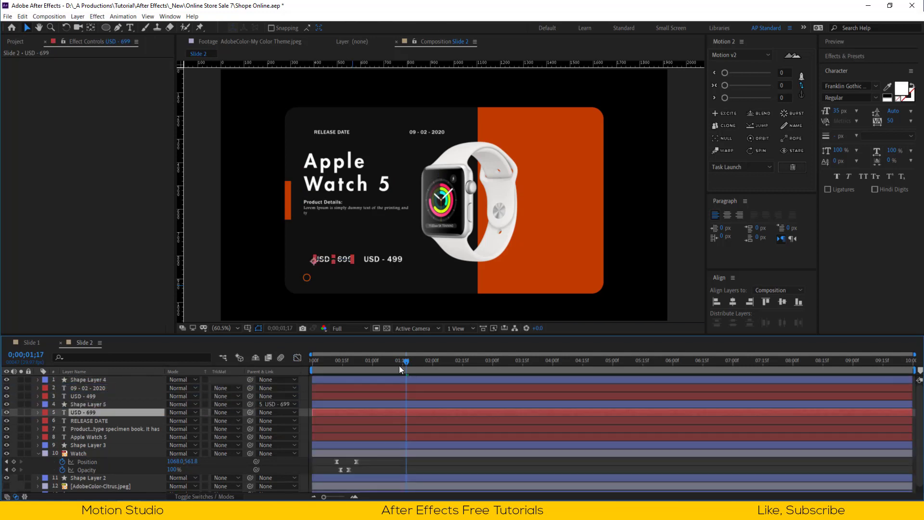
Add starting Position keyframes to the "USD - 699" and "USD - 499" labels at 0;00;00;23
drag(399, 365, 358, 363)
key(p)
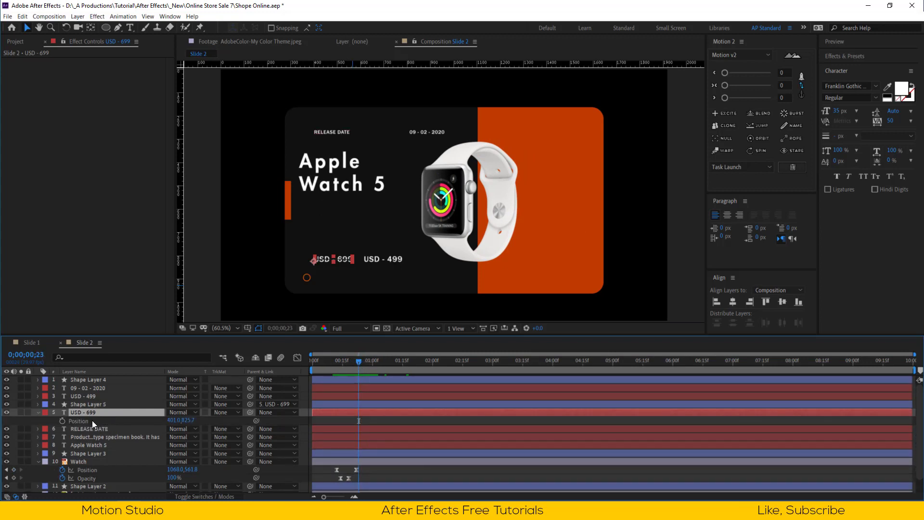
click(63, 420)
click(96, 395)
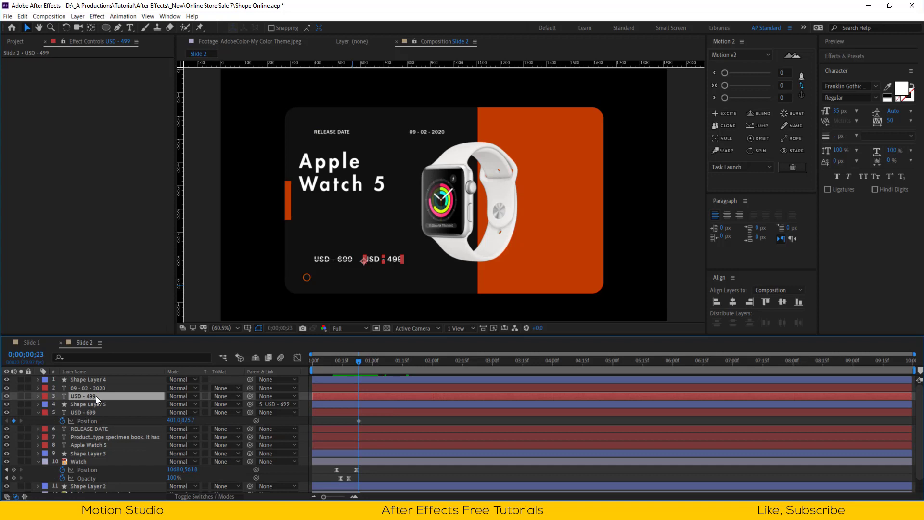
key(p)
click(63, 404)
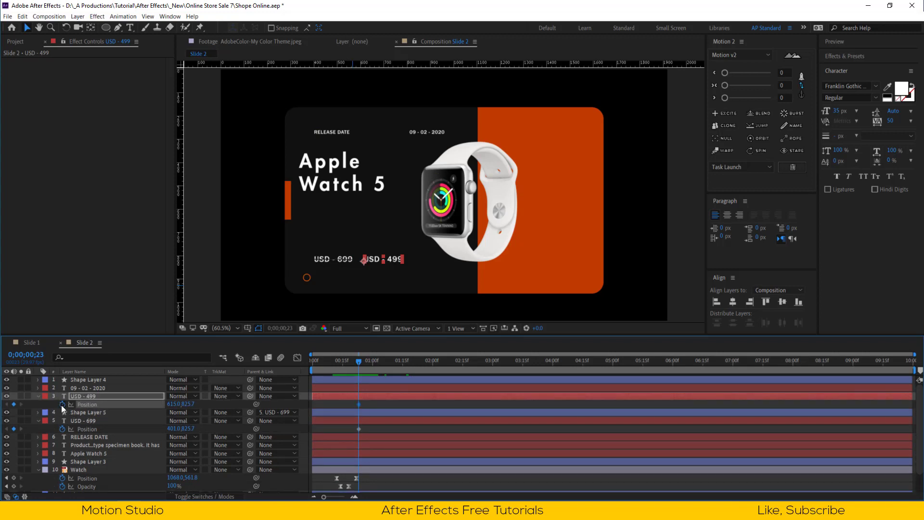
Add ending Position keyframes to both price labels at 0;00;01;08
key(shift+Page_Down)
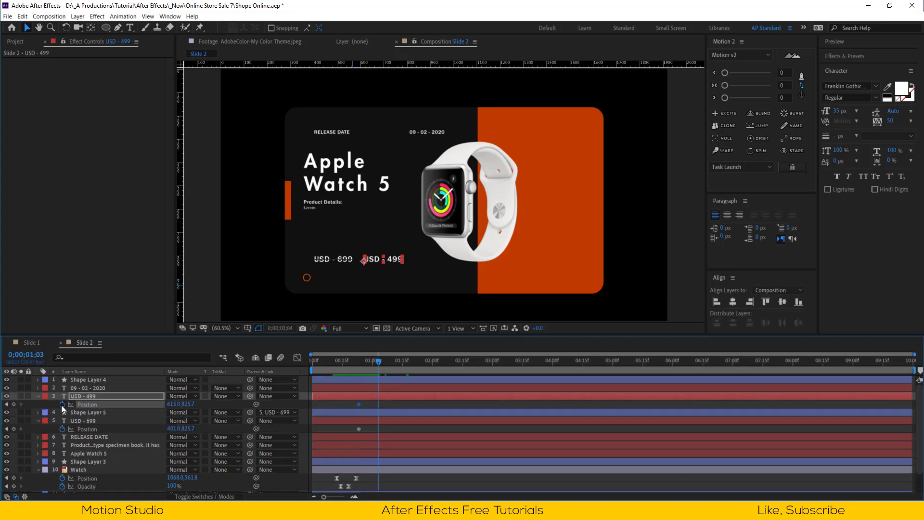
key(Page_Down)
key(Page_Down)
key(Page_Down)
key(Page_Down)
click(14, 429)
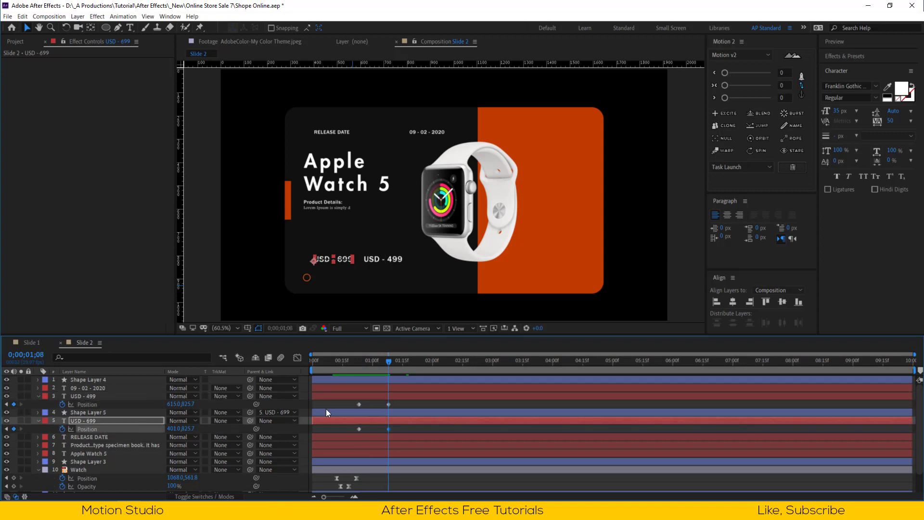
Set the Y position of both price labels to 951.7 at their first keyframe, 0;00;00;23
key(j)
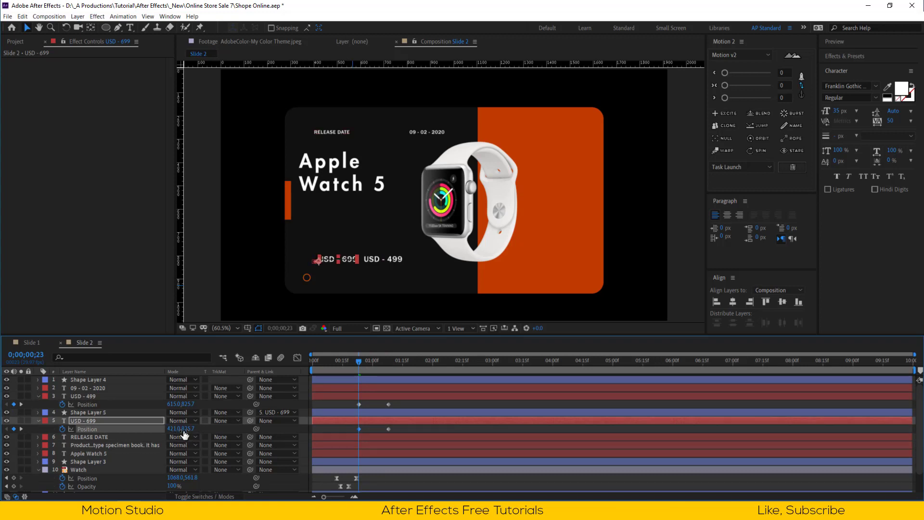
drag(189, 429, 255, 428)
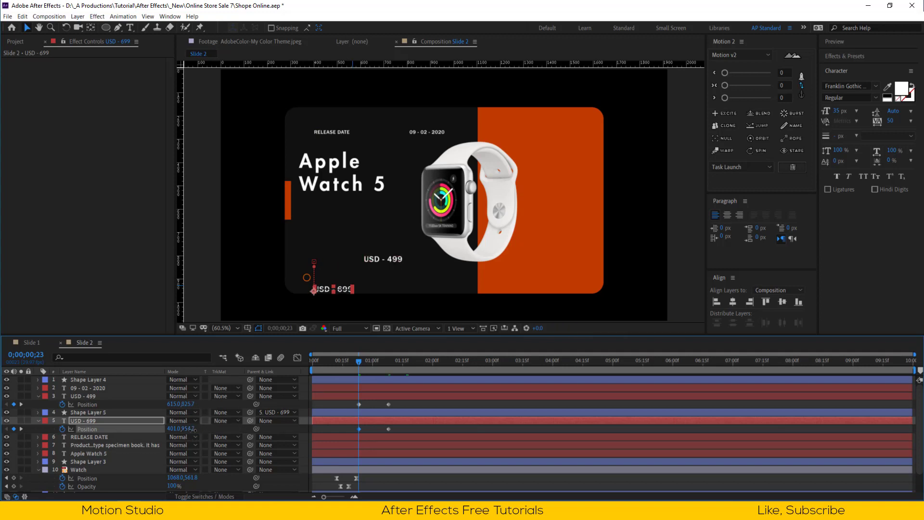
drag(192, 430, 191, 429)
key(ctrl+v)
key(Return)
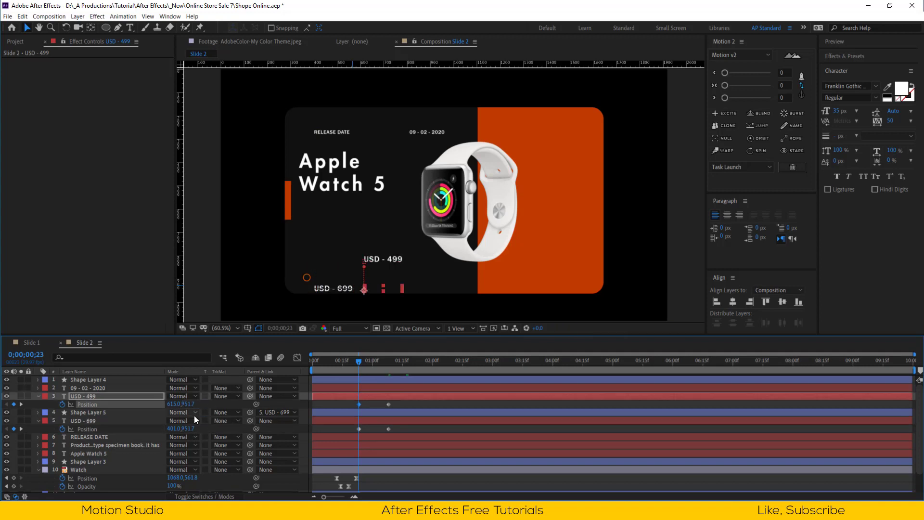
Apply Easy Ease to both price labels' Position keyframes and reshape their speed graph for a fast start and soft finish
drag(355, 363, 359, 429)
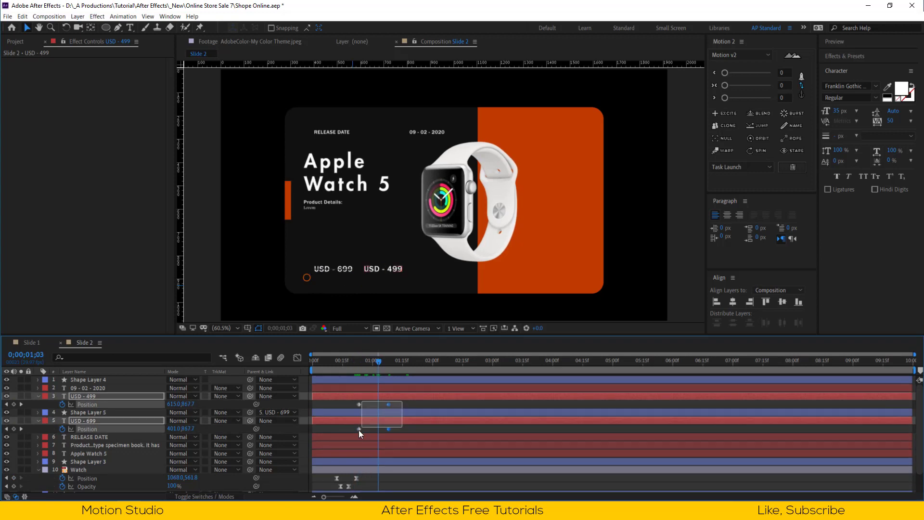
key(F9)
click(297, 357)
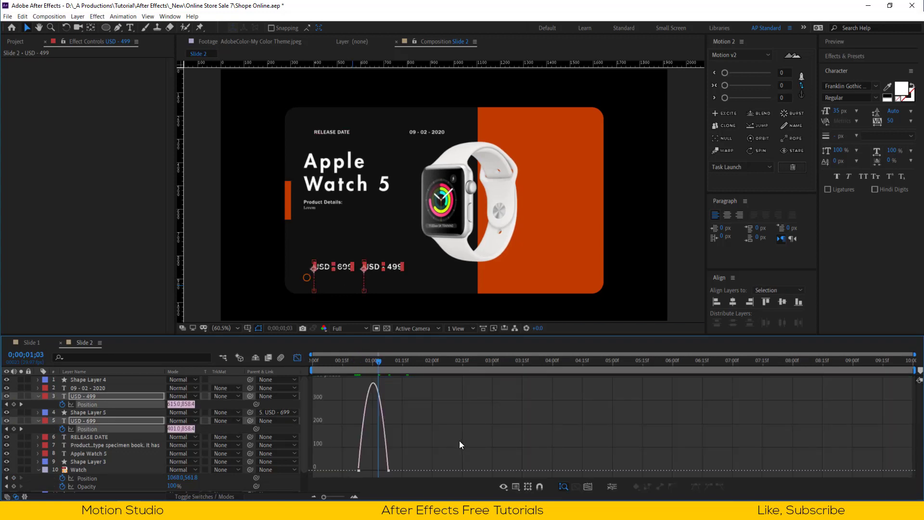
drag(376, 478, 361, 473)
click(297, 358)
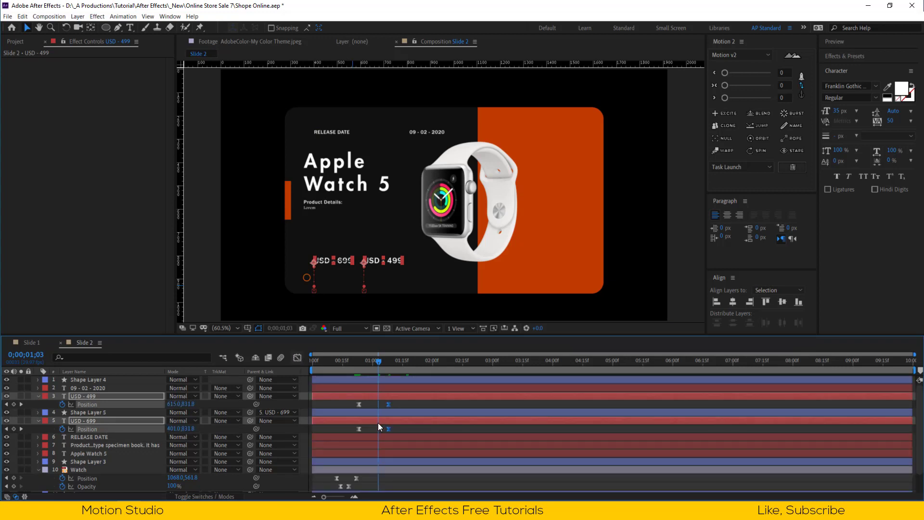
click(373, 425)
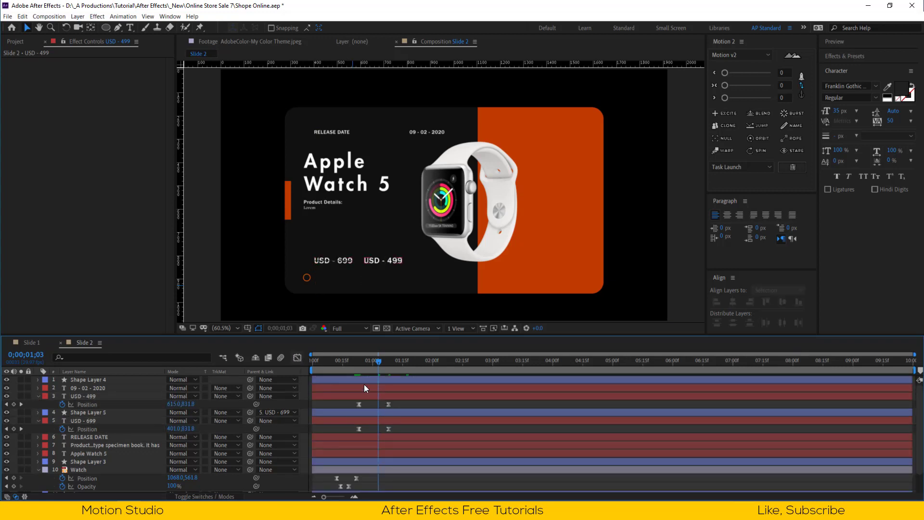
Add 100% Opacity keyframes at 0;00;01;02 to both price labels and the strikethrough line
click(375, 366)
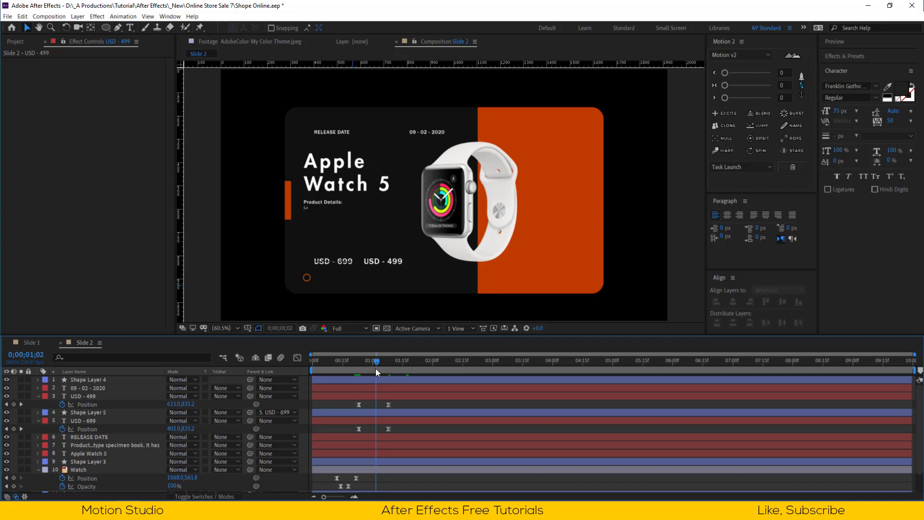
click(374, 420)
shift+click(374, 396)
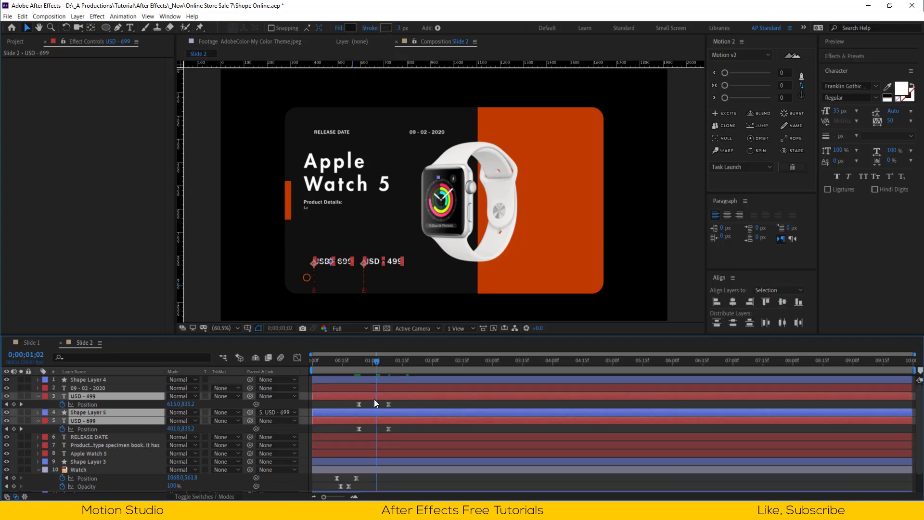
key(t)
click(61, 404)
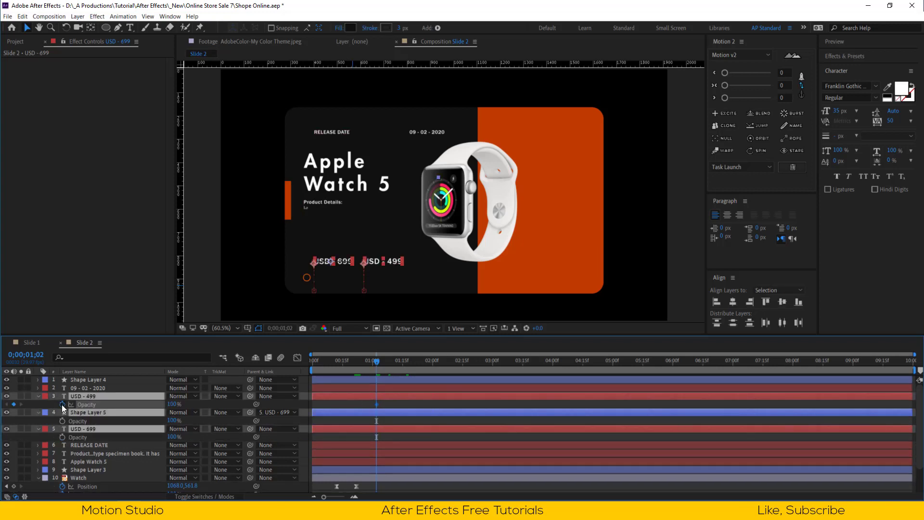
Set the opacity of both price labels and the strikethrough line to 0% at 0;00;00;26
key(Page_Up)
key(Page_Up)
key(Page_Up)
key(Page_Up)
key(Page_Up)
key(Page_Up)
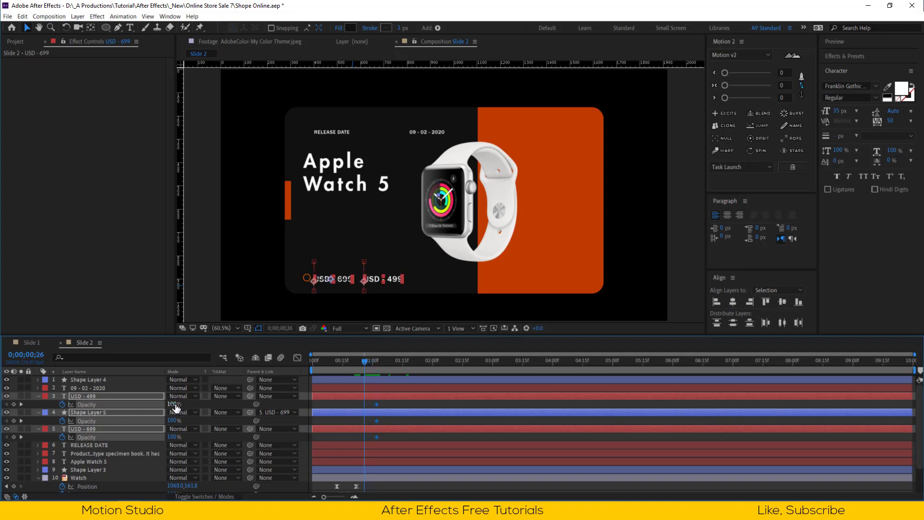
drag(173, 404, 120, 404)
Apply Easy Ease to the Opacity keyframes of the price labels and strikethrough line, and preview the fade
drag(386, 402, 358, 441)
key(F9)
click(403, 435)
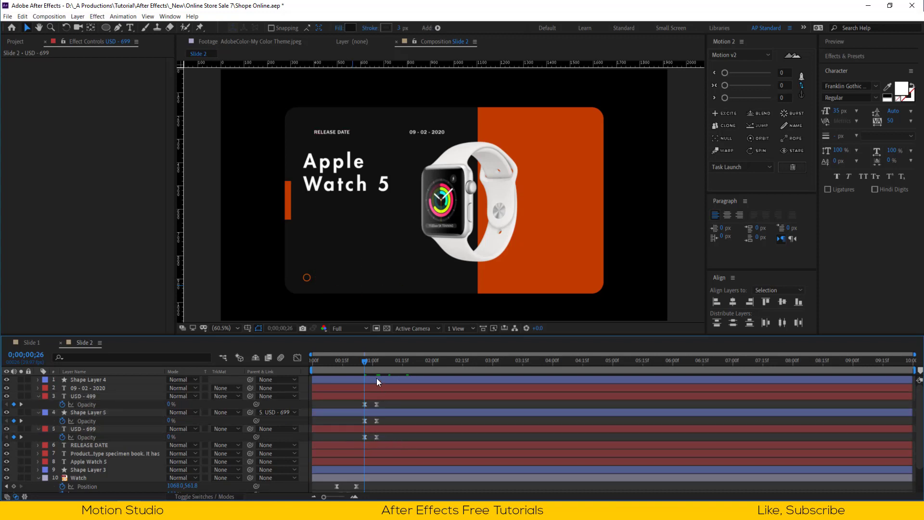
drag(364, 363, 376, 364)
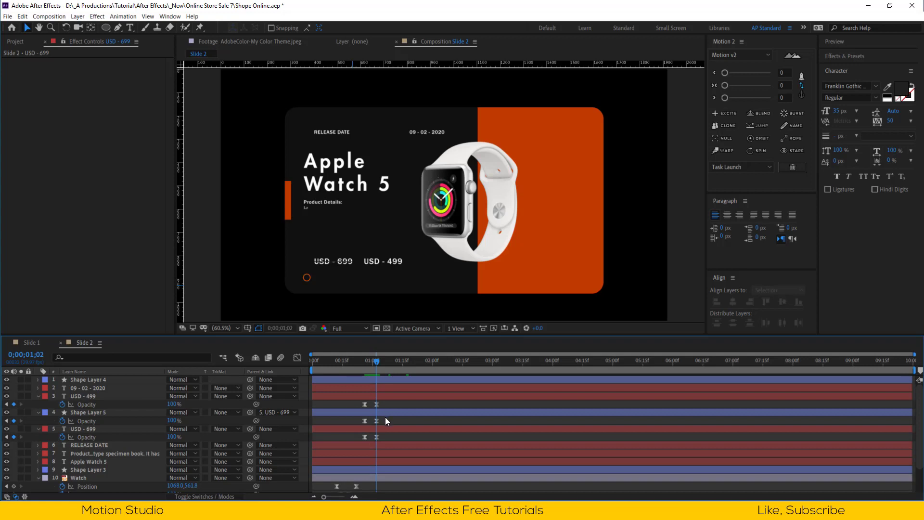
Delay the strikethrough line's Opacity keyframes and the USD - 499 layer by about five frames, and collapse all layer properties
mouse_move(385, 417)
mouse_down()
mouse_move(359, 423)
mouse_move(374, 421)
mouse_up()
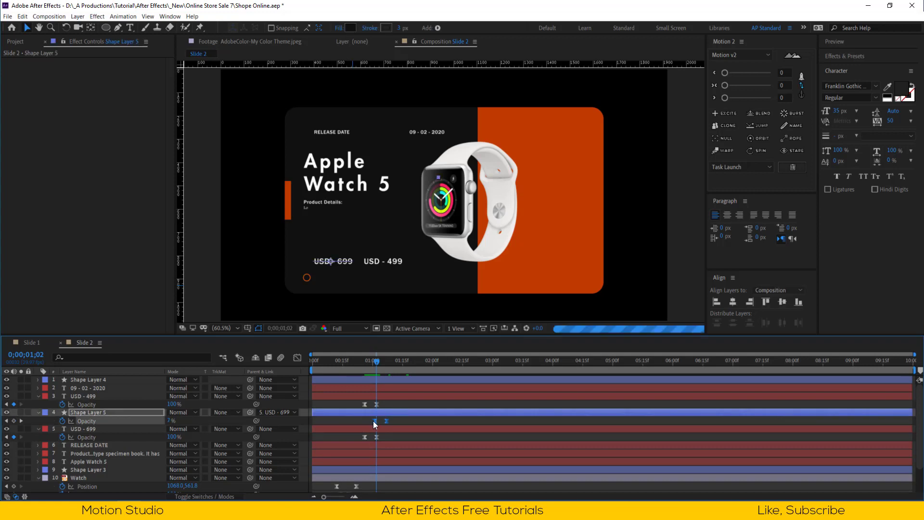
click(137, 395)
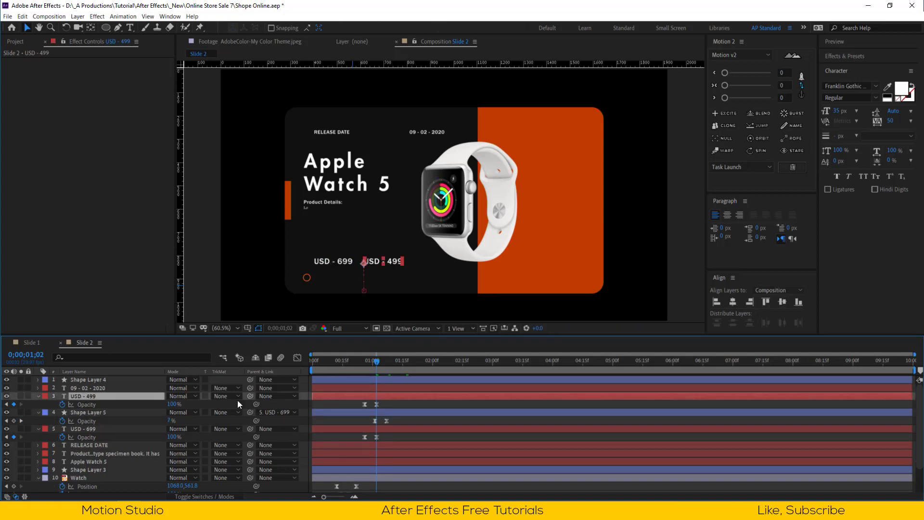
key(alt+Page_Down)
key(alt+Page_Down)
key(alt+Page_Down)
key(alt+Page_Down)
key(alt+Page_Down)
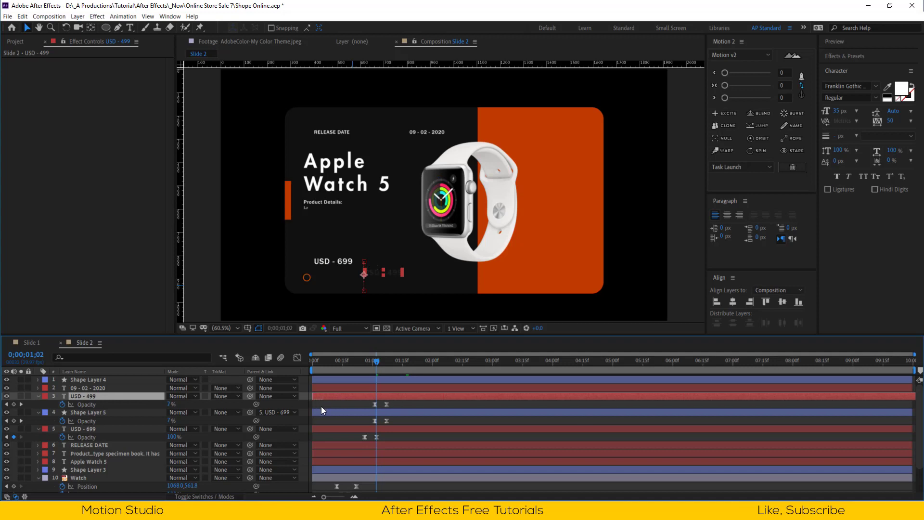
key(ctrl+a)
key(u)
key(u)
click(332, 486)
Keyframe the opacity of RELEASE DATE and 09 - 02 - 2020 at 100% at 0;00;01;14 and 0;00;01;24
drag(321, 362, 400, 368)
click(335, 132)
shift+click(423, 134)
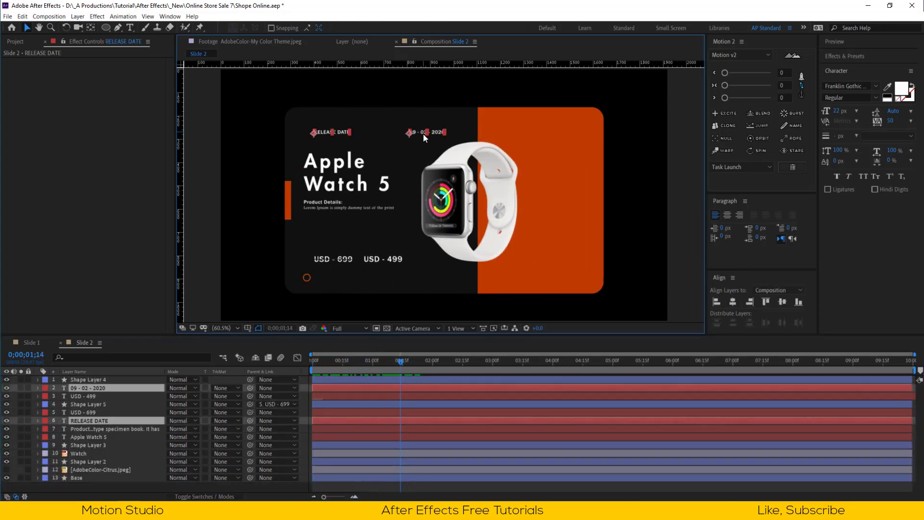
key(t)
click(62, 395)
key(shift+Page_Down)
click(13, 396)
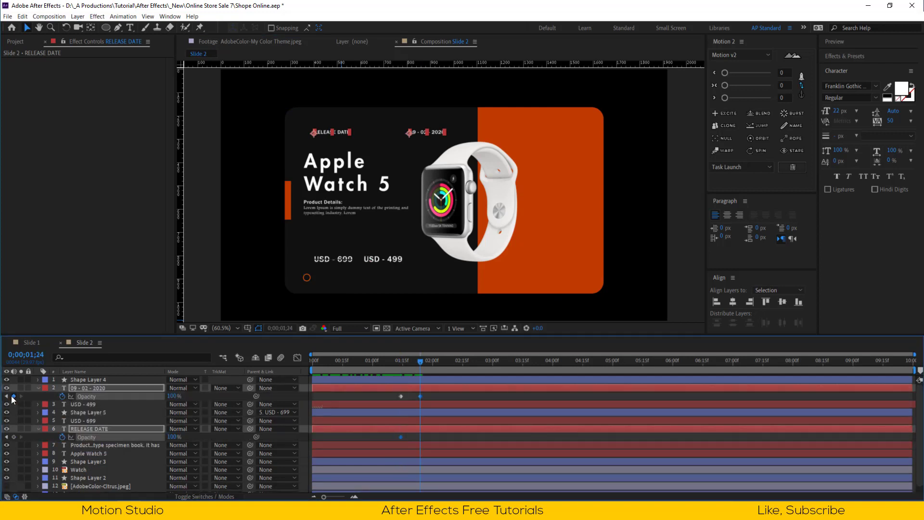
Set the opacity of both date labels to 0% at 0;00;01;14 and apply Easy Ease to all their Opacity keyframes
click(6, 396)
drag(173, 396, 120, 396)
drag(436, 392, 391, 440)
key(F9)
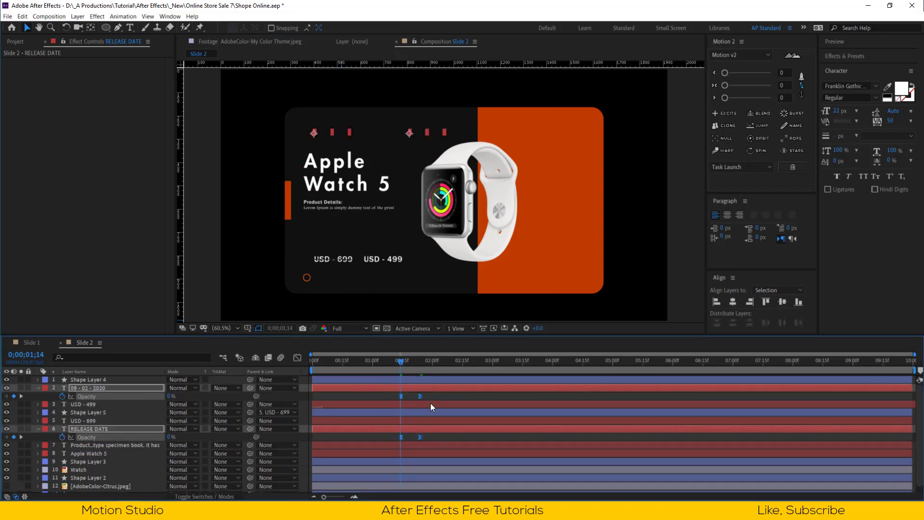
Delay the 09 - 02 - 2020 label's Opacity keyframes by about four frames and collapse the animated properties
click(412, 397)
drag(400, 395, 410, 399)
click(435, 398)
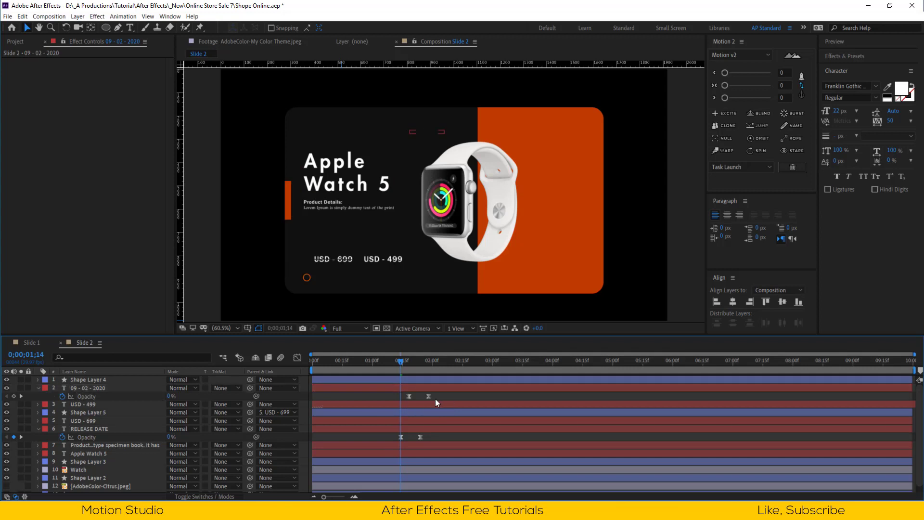
key(u)
End the work area just past three seconds and preview the slide animation
drag(444, 363, 495, 363)
key(n)
key(space)
key(space)
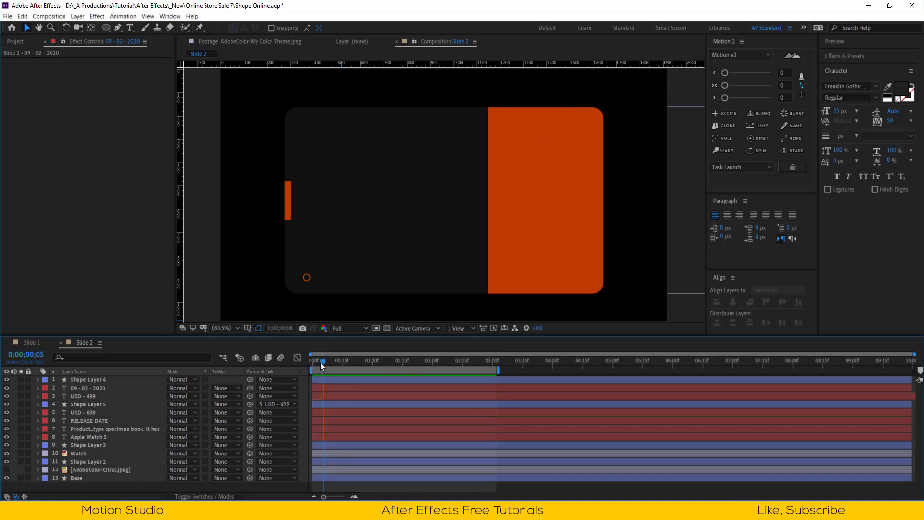
Slow the orange panel's slide-in by moving Shape Layer 2's final Position keyframe about six frames later in the speed graph
click(114, 461)
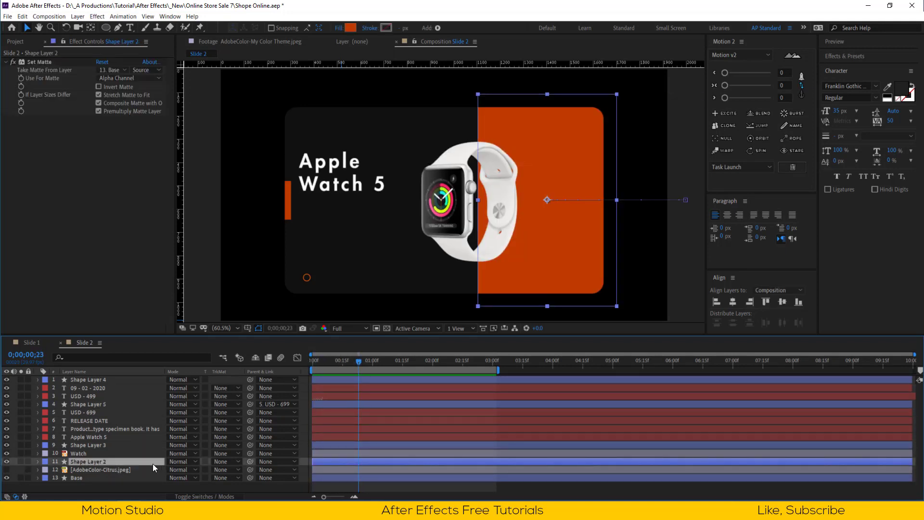
key(p)
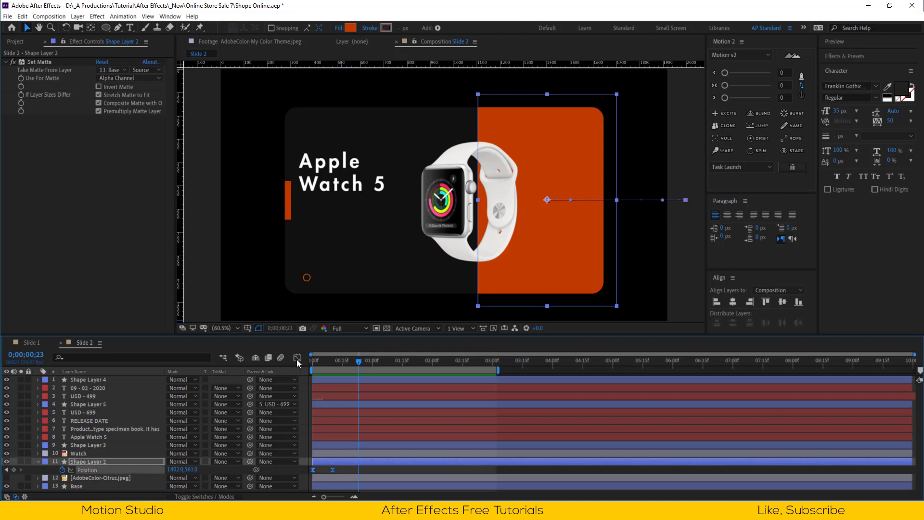
click(297, 358)
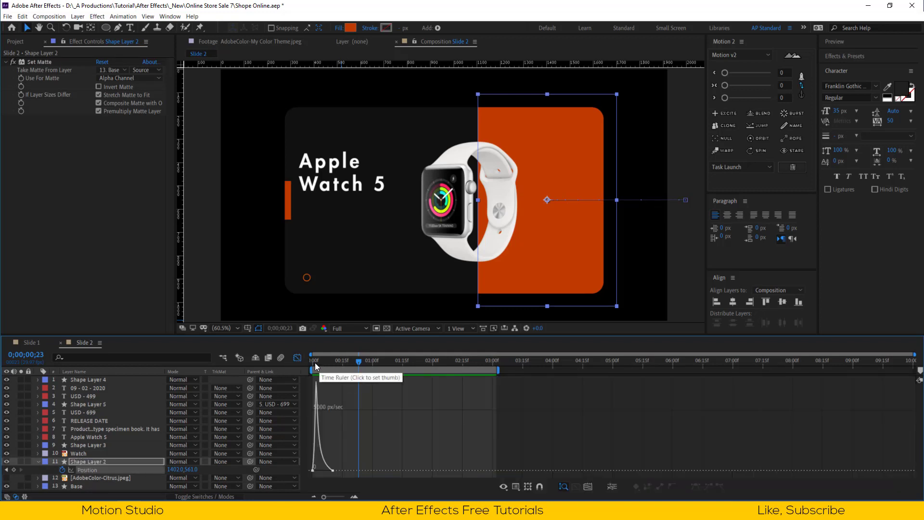
drag(315, 362, 327, 362)
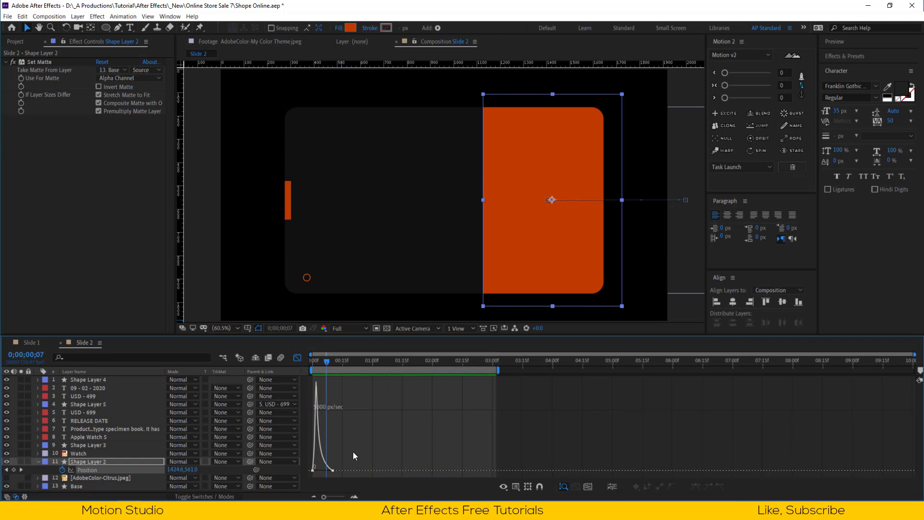
click(332, 469)
drag(338, 469, 344, 469)
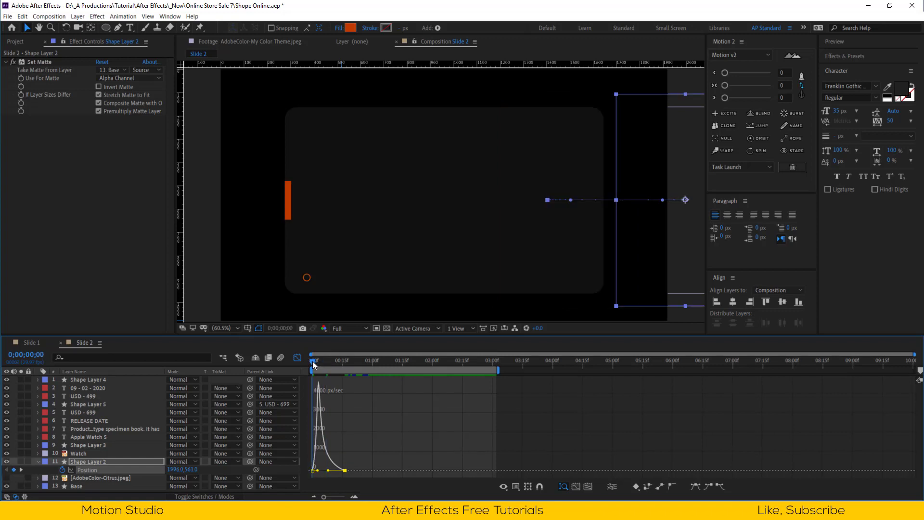
Slow the Watch's entrance by moving its final Position keyframe to about 0;00;00;29 in the speed graph, and preview the slide
click(349, 361)
click(115, 453)
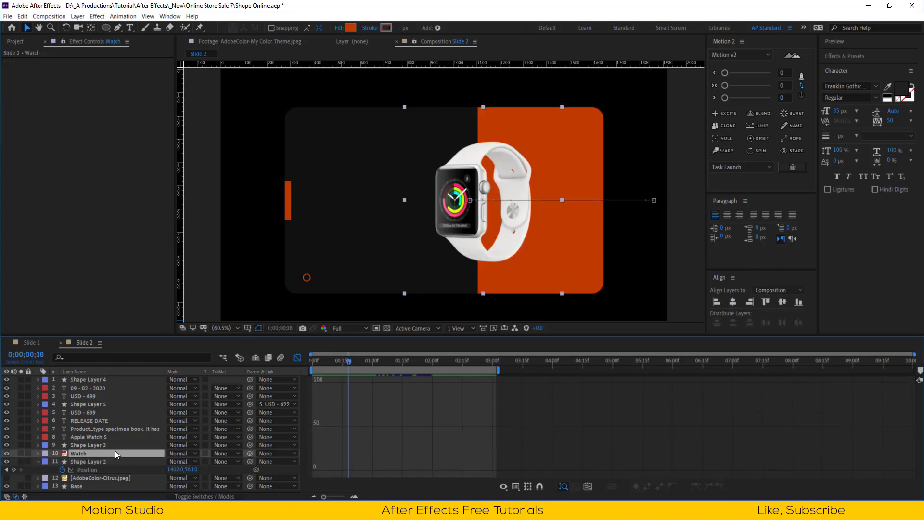
key(u)
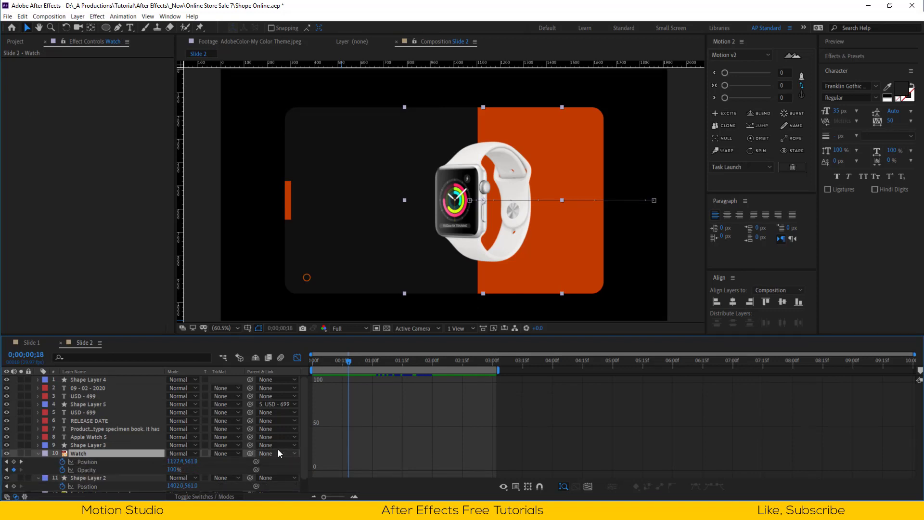
click(108, 461)
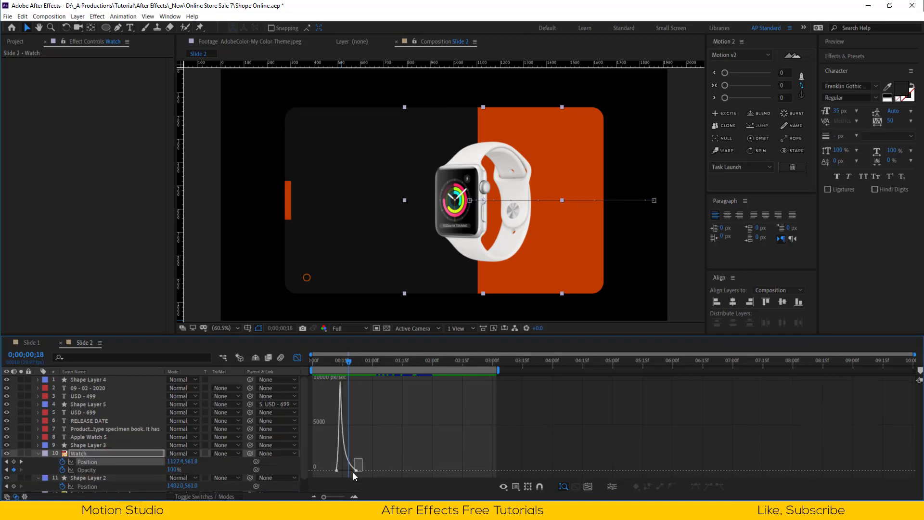
drag(353, 472, 371, 469)
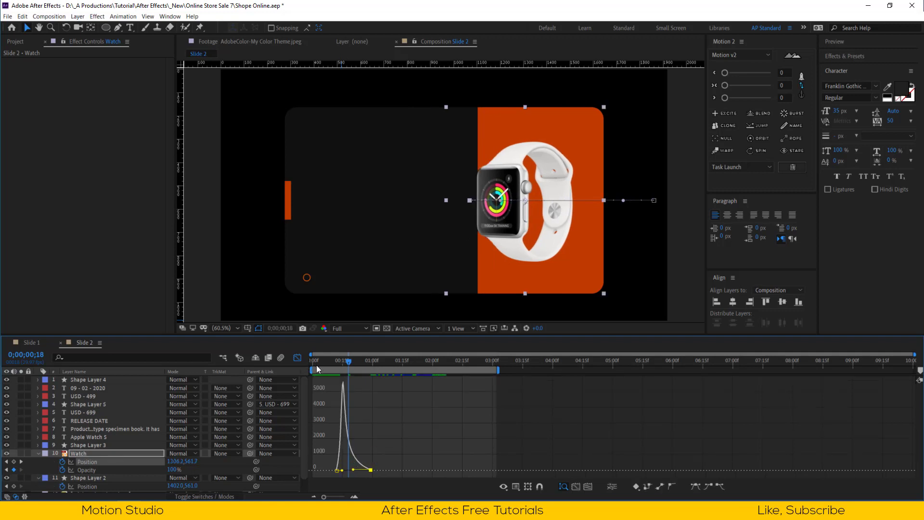
click(316, 365)
key(space)
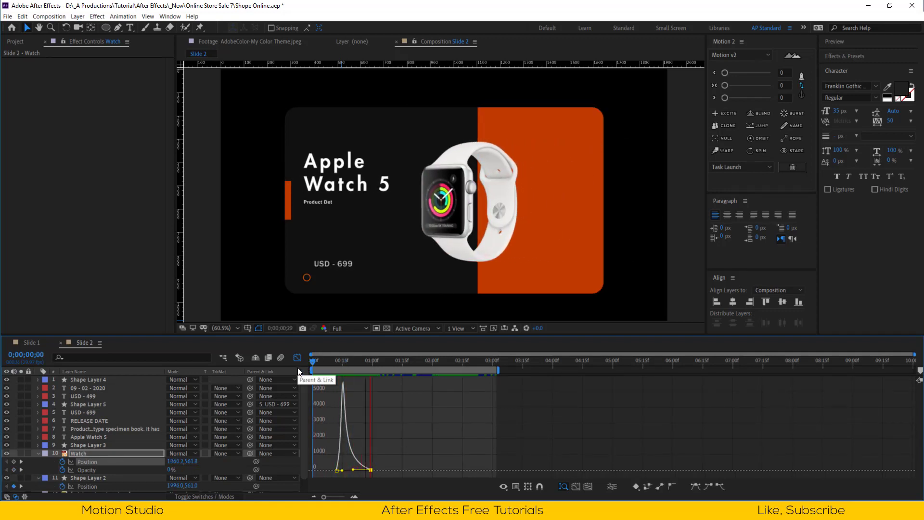
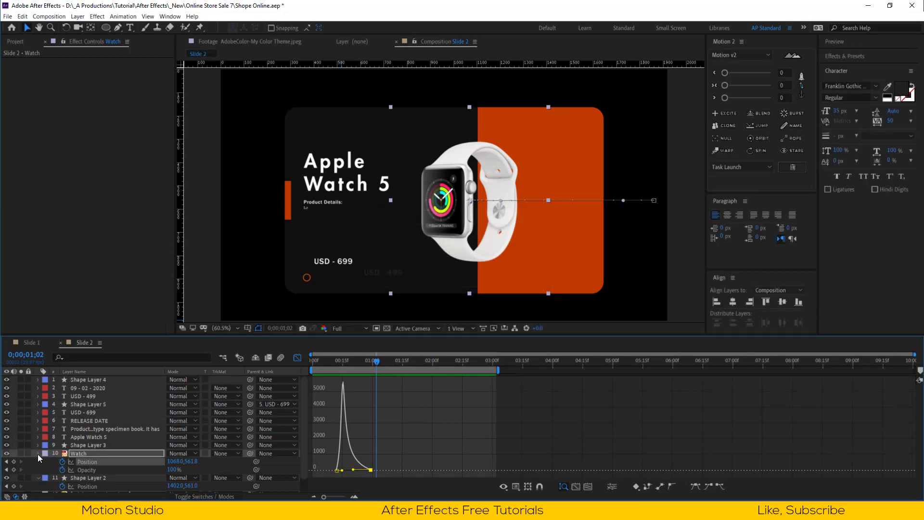
Add Trim Paths to Shape Layer 4 and expand its properties, with the small orange circle in close view
click(98, 378)
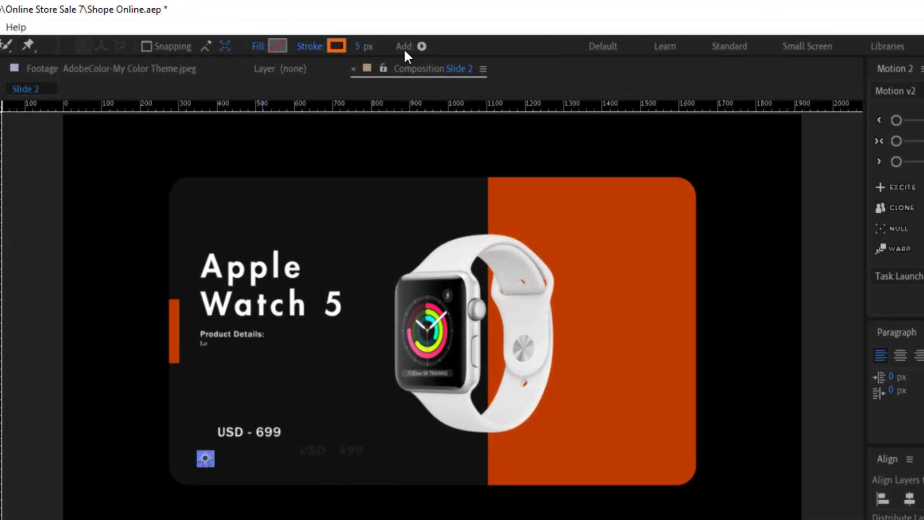
click(429, 37)
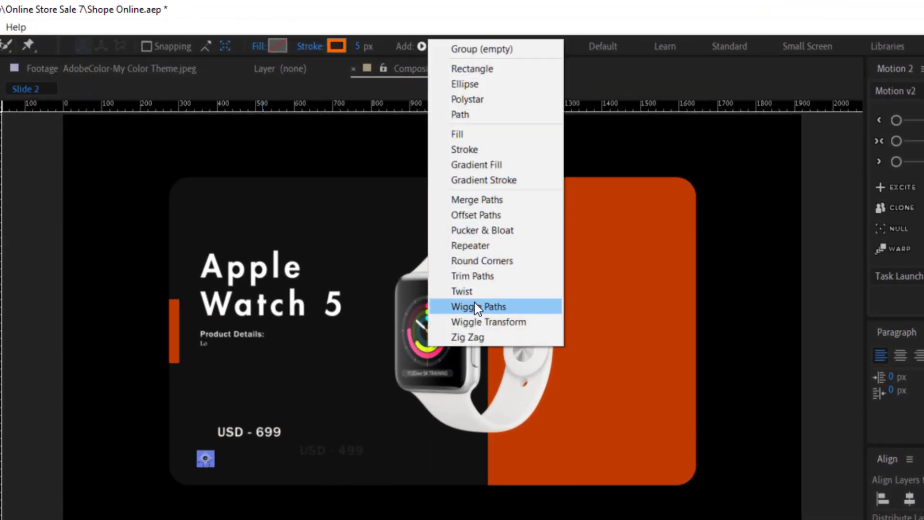
click(473, 276)
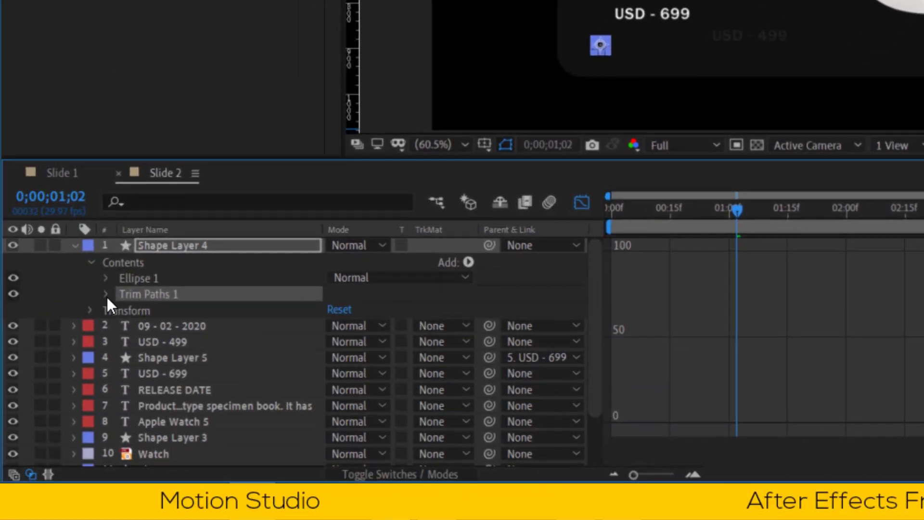
click(106, 295)
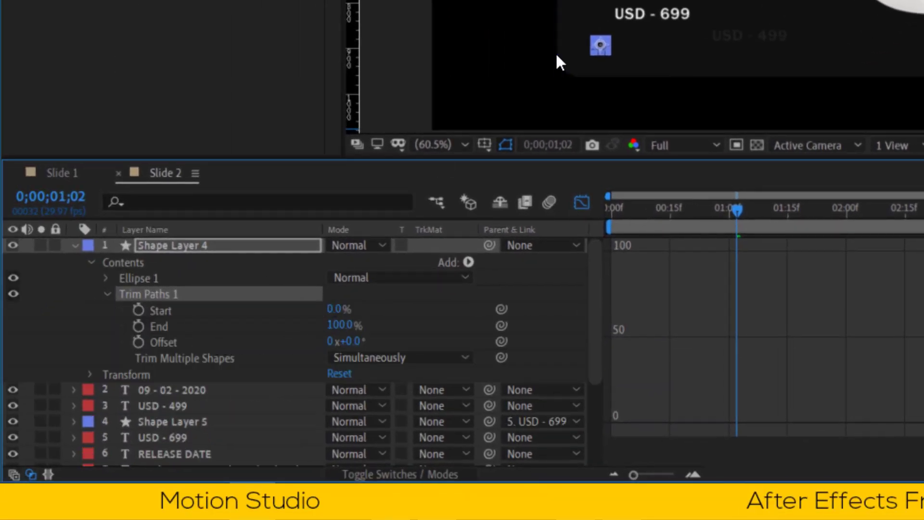
scroll(555, 53, up, 1)
drag(497, 95, 836, 0)
scroll(640, 67, up, 2)
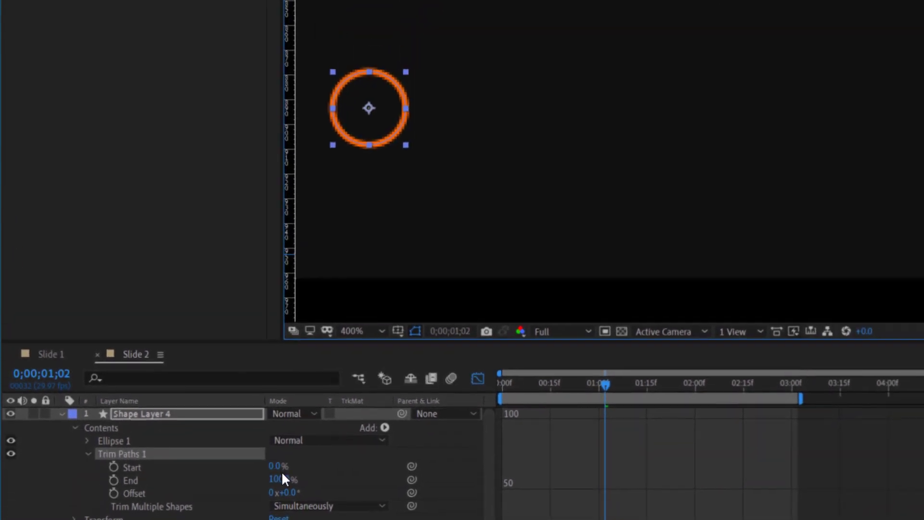
Keyframe the circle's Trim Paths End from 0% at 0;00;01;02 to 100% at about 0;00;01;22
drag(343, 326, 306, 326)
drag(252, 478, 320, 469)
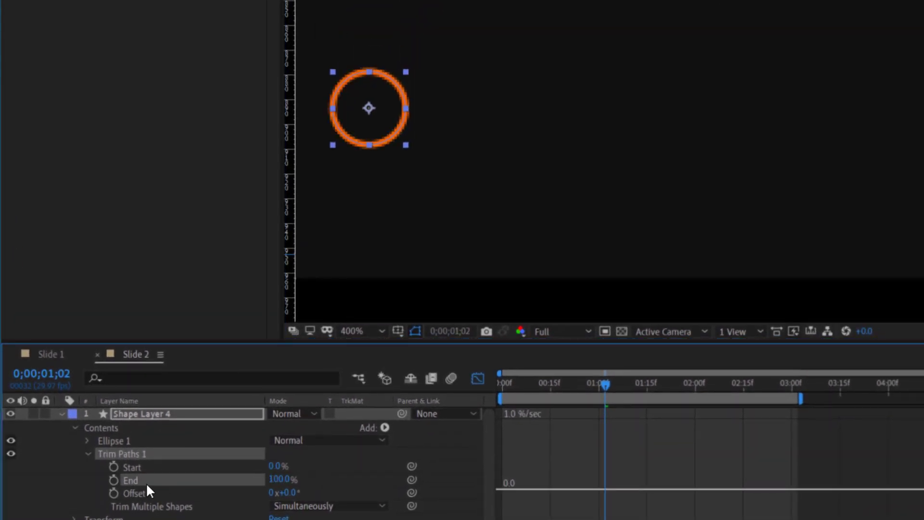
click(114, 479)
key(space)
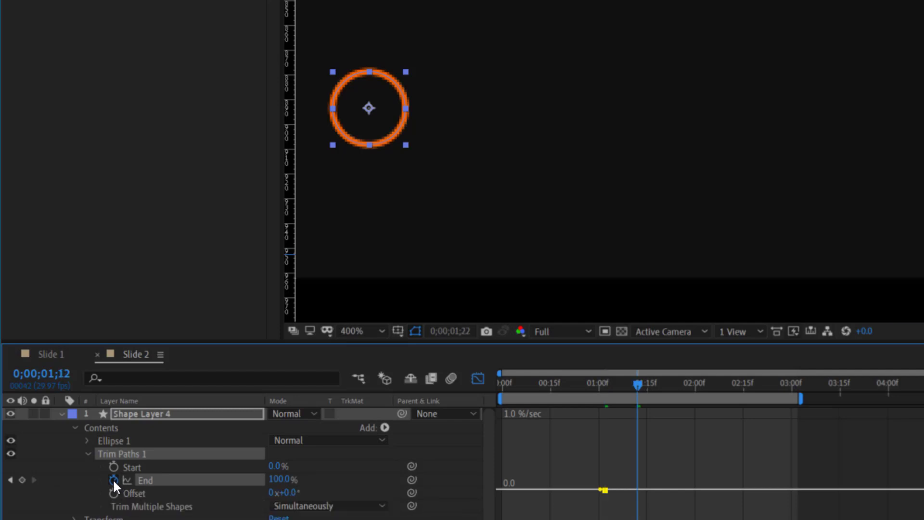
click(11, 479)
drag(215, 444, 20, 454)
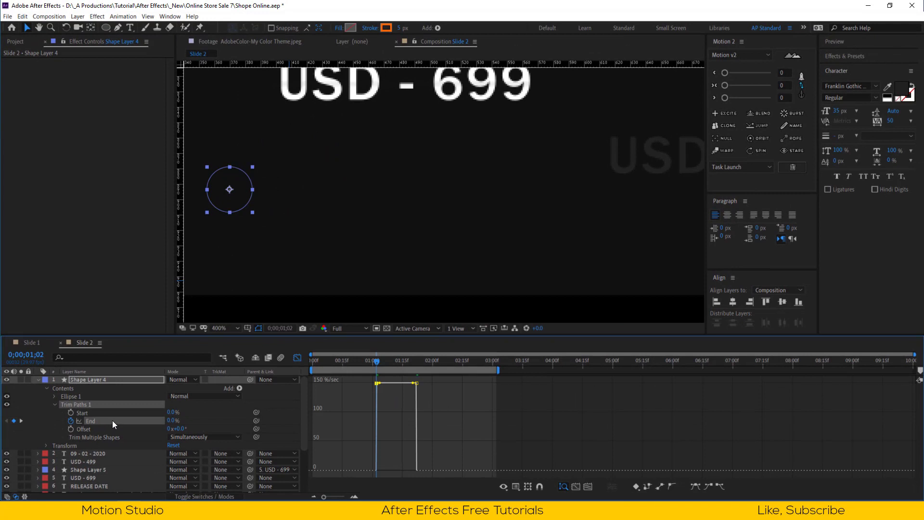
Easy-ease the circle's End keyframes and stretch the final keyframe's influence in the speed graph for a slow finish
key(F9)
drag(410, 471, 382, 470)
click(297, 357)
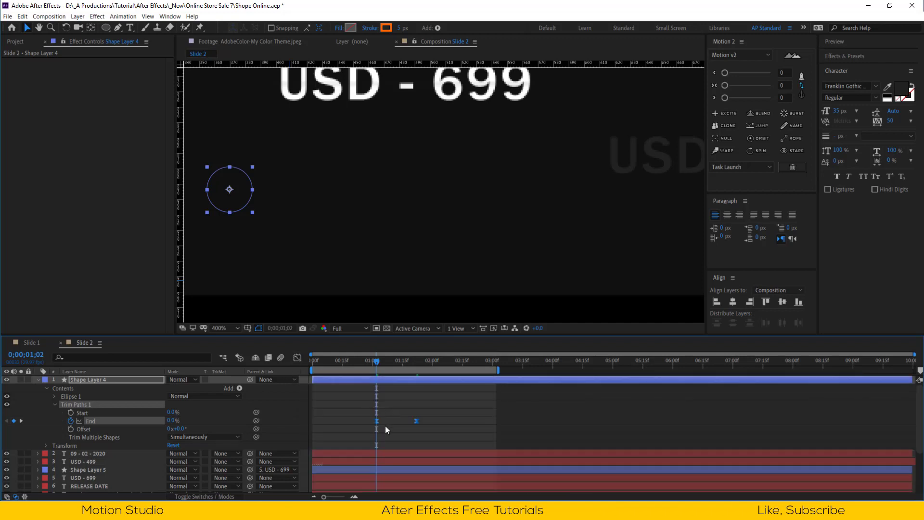
click(342, 434)
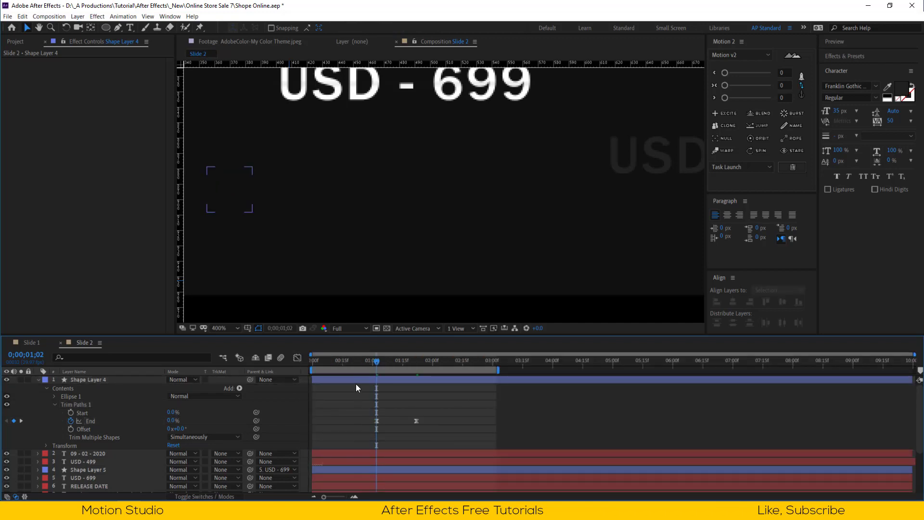
click(236, 327)
click(235, 159)
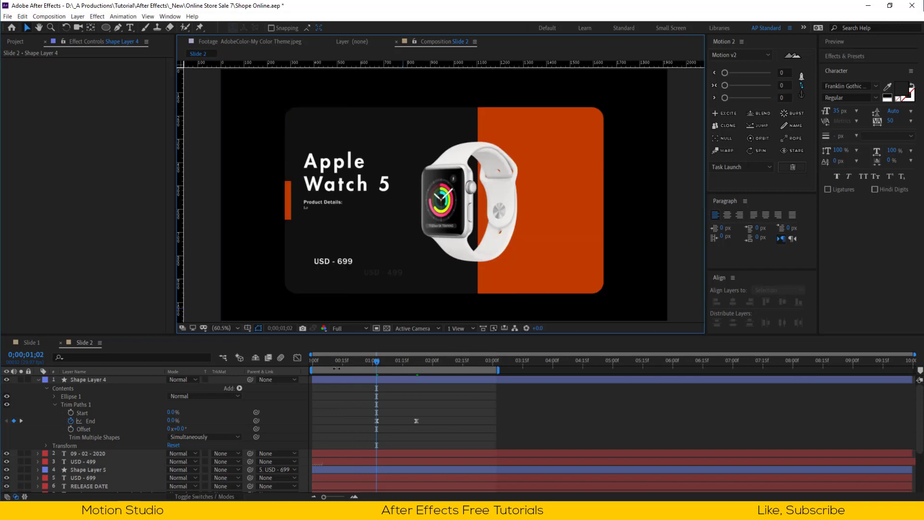
Collapse the open layer properties, delete the AdobeColor-Citrus.jpeg layer, and preview Slide 2
click(38, 379)
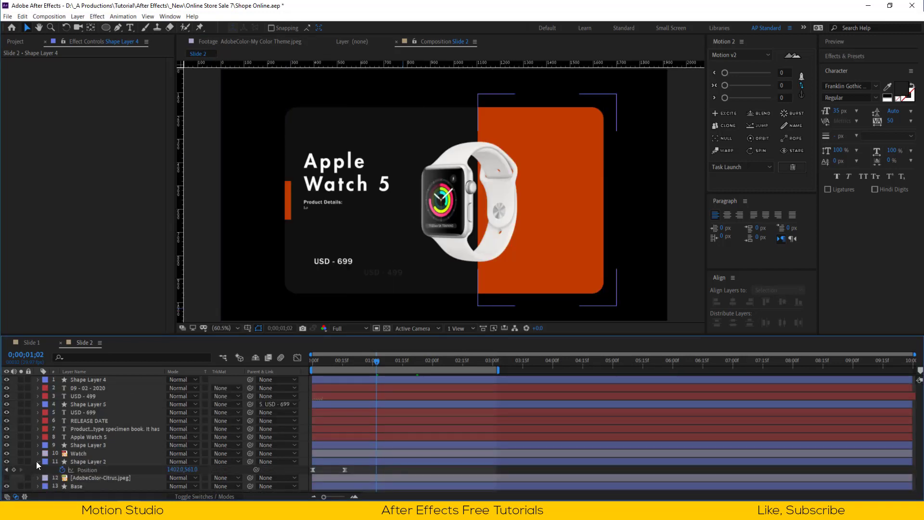
click(85, 470)
key(Delete)
key(space)
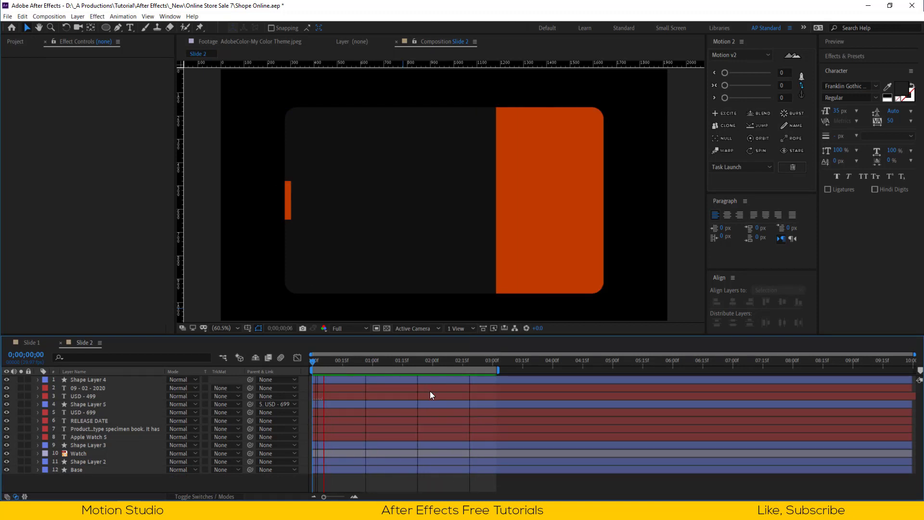
Animate Shape Layer 3's Position from 226.0,561.8 at 0;00;00;04 to 266.0,561.8 at 0;00;00;14 so it slides in from outside the card
click(341, 361)
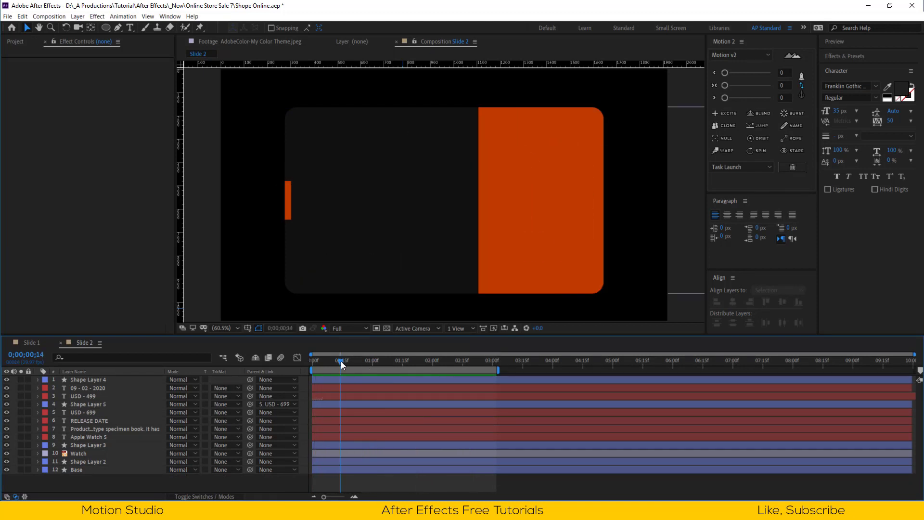
click(83, 461)
click(85, 444)
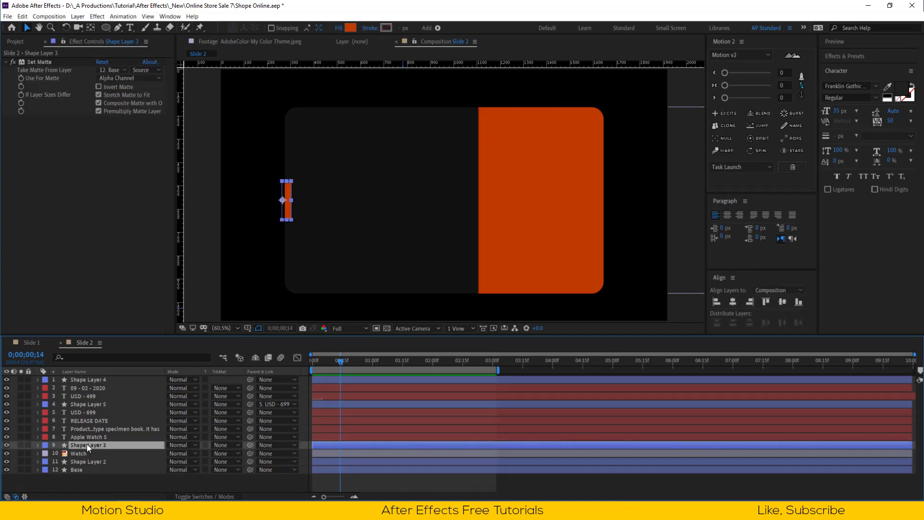
key(p)
click(62, 453)
key(shift+Page_Up)
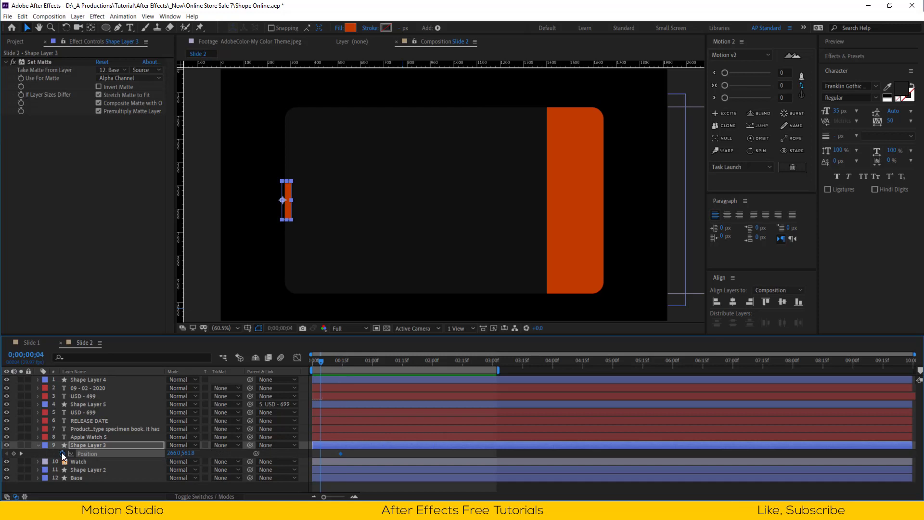
key(shift+Left)
key(shift+Left)
key(shift+Left)
key(shift+Left)
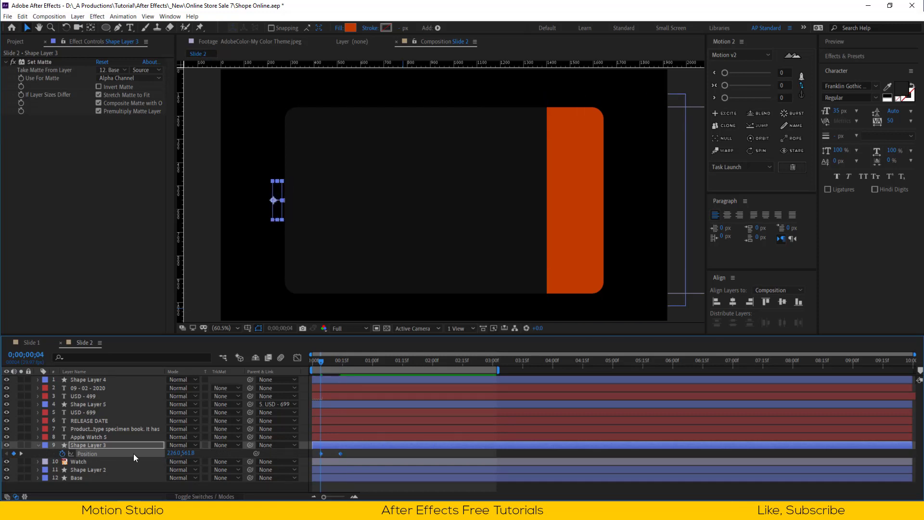
Easy-ease Shape Layer 3's Position keyframes, preview the slide, and scrub through to 0;00;03;05
click(354, 451)
key(Home)
key(space)
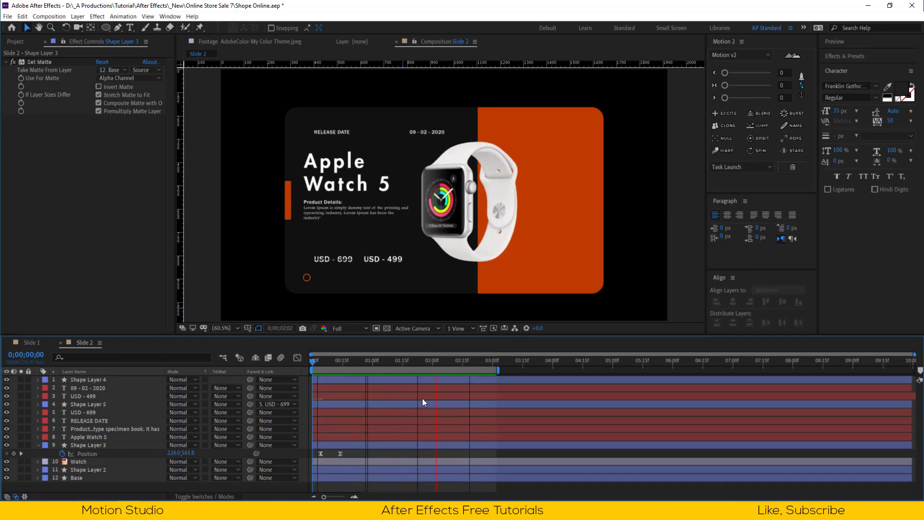
click(327, 363)
drag(328, 363, 502, 374)
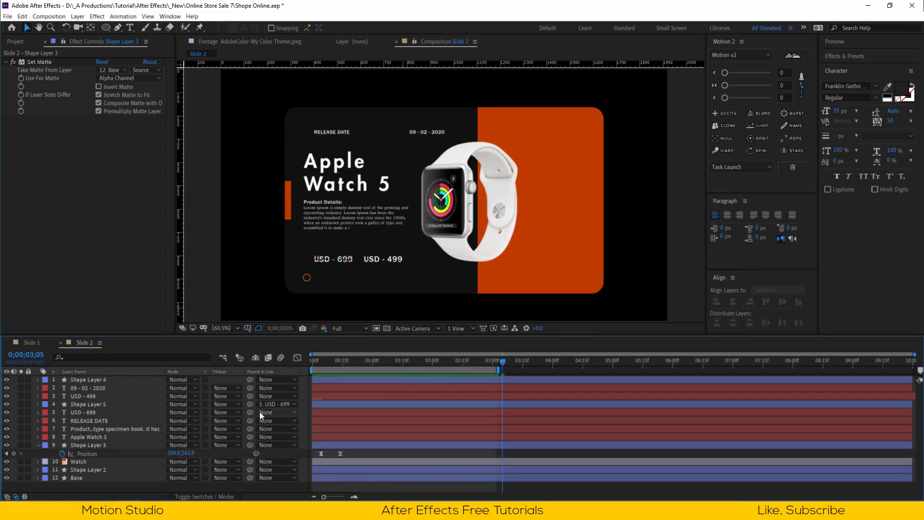
Collapse Shape Layer 3 and move the loose AdobeColor-Citrus.jpeg and watch PNG files into the Assist folder
click(38, 445)
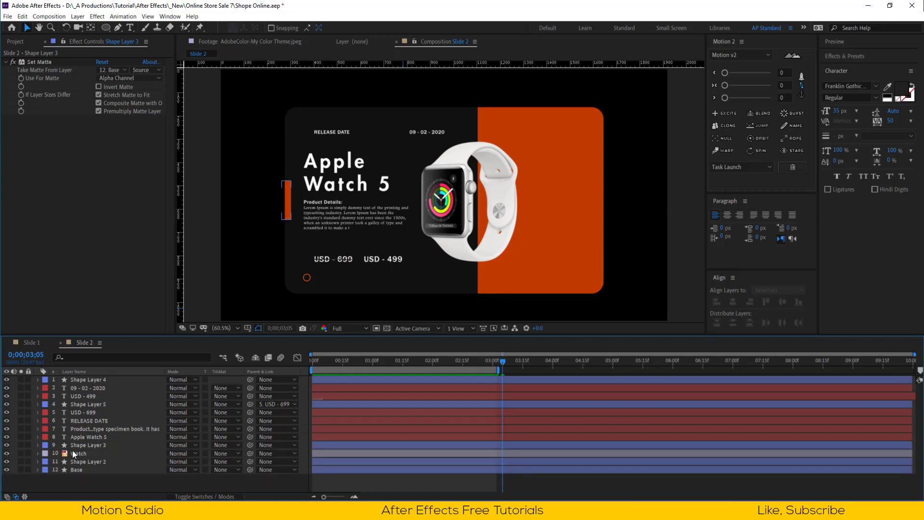
click(36, 46)
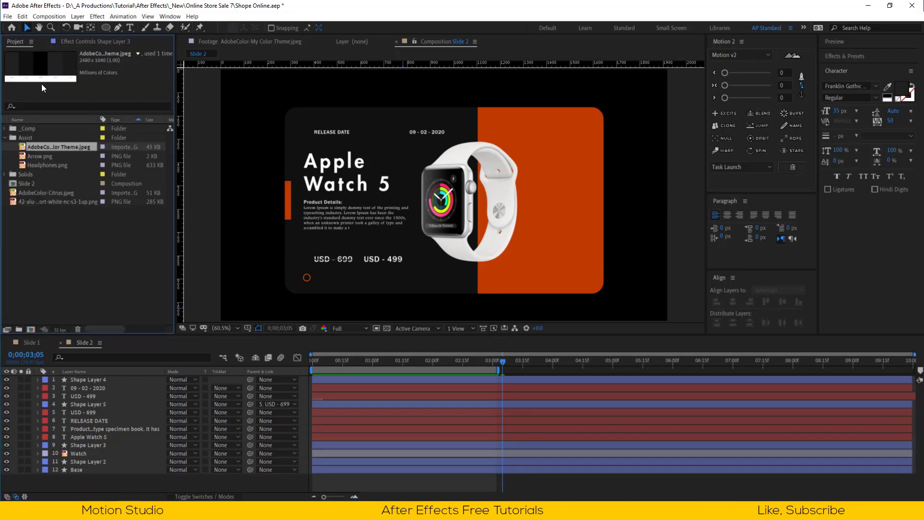
drag(31, 192, 54, 137)
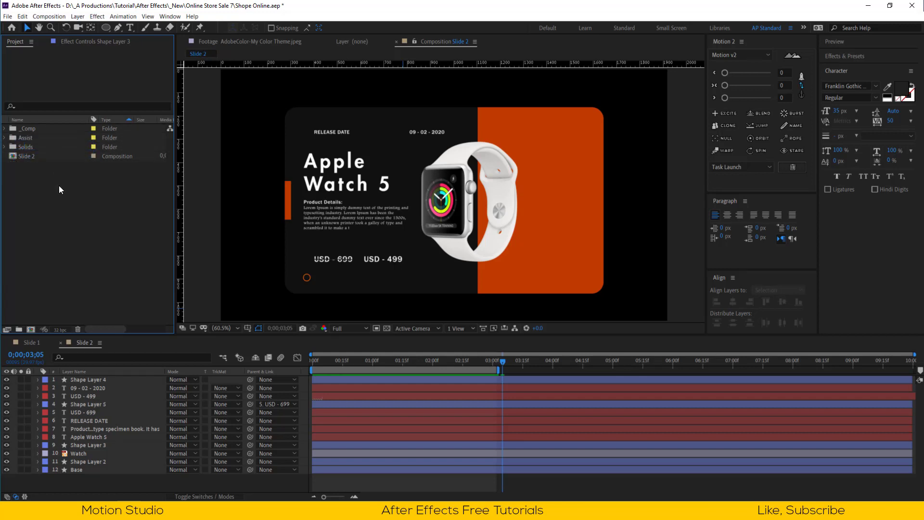
Create a new composition named Logo with a size of 400 x 400 px
click(30, 329)
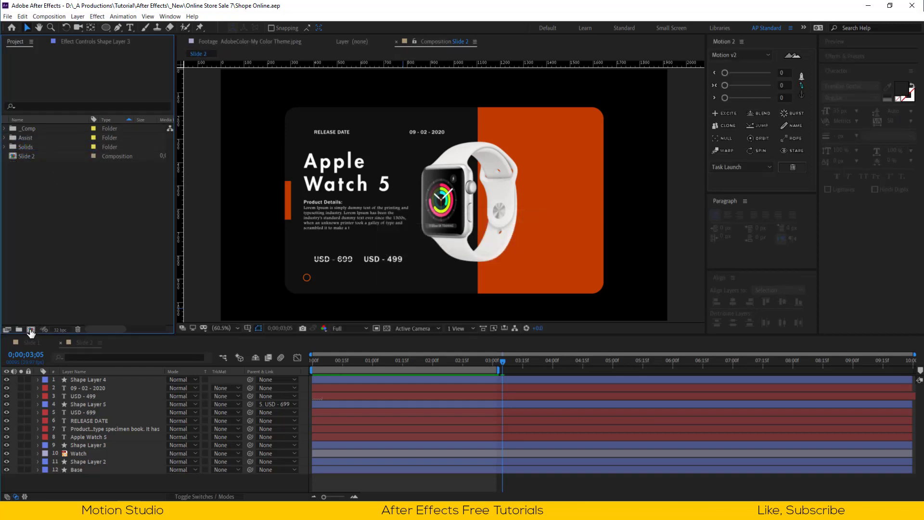
text(Logo)
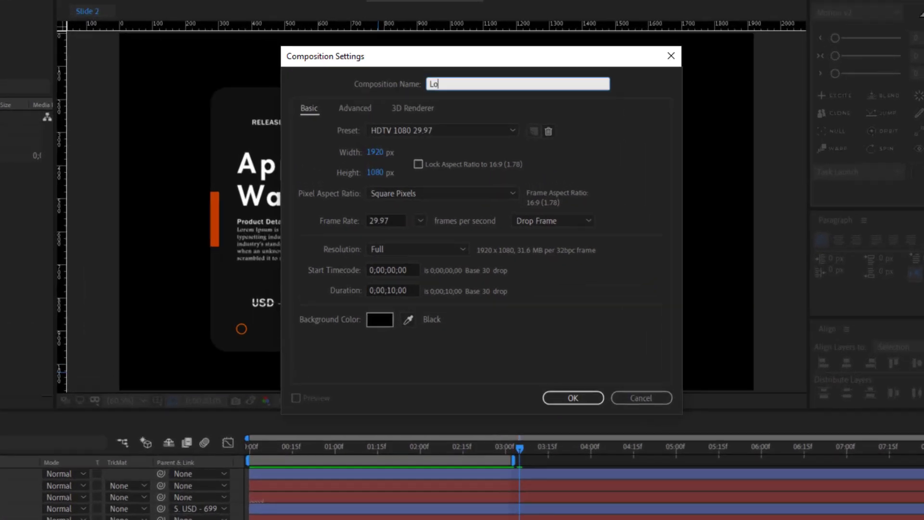
key(Tab)
key(Tab)
key(Tab)
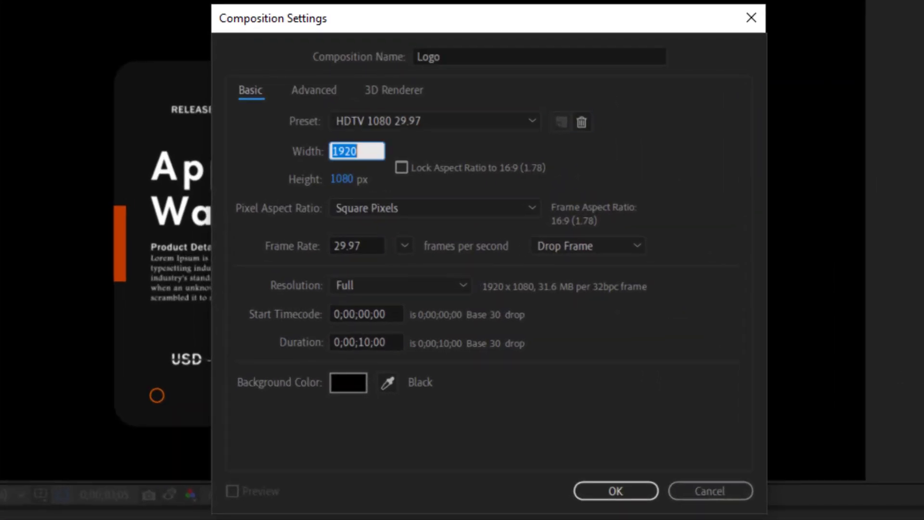
text(400)
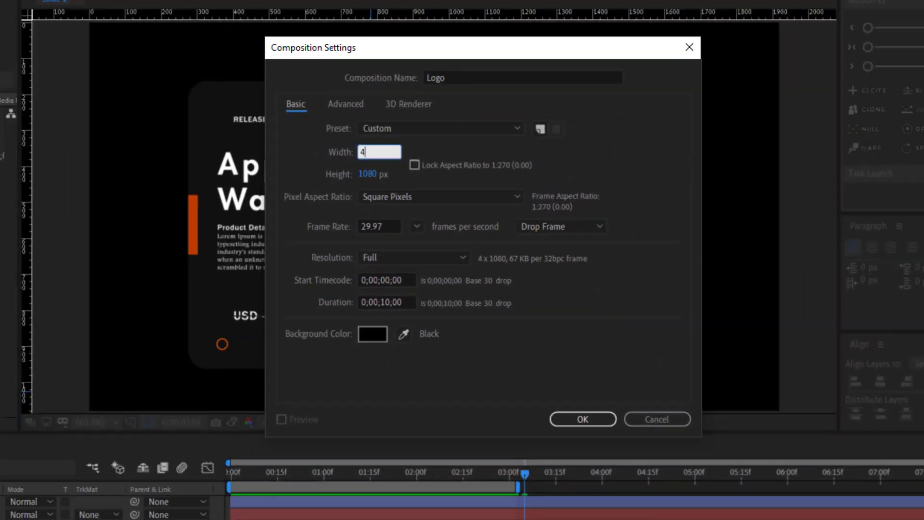
key(Tab)
text(400)
key(Return)
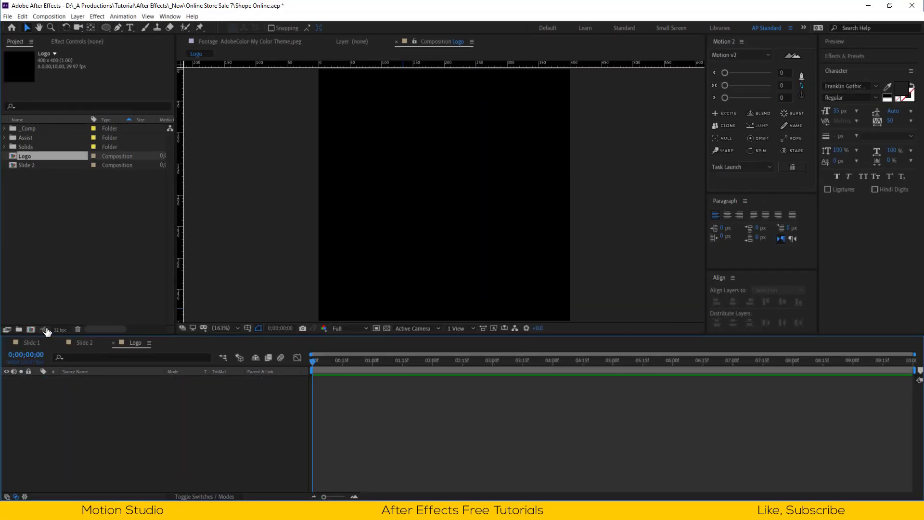
Set the Logo composition's duration to 0;00;30;00
key(ctrl+k)
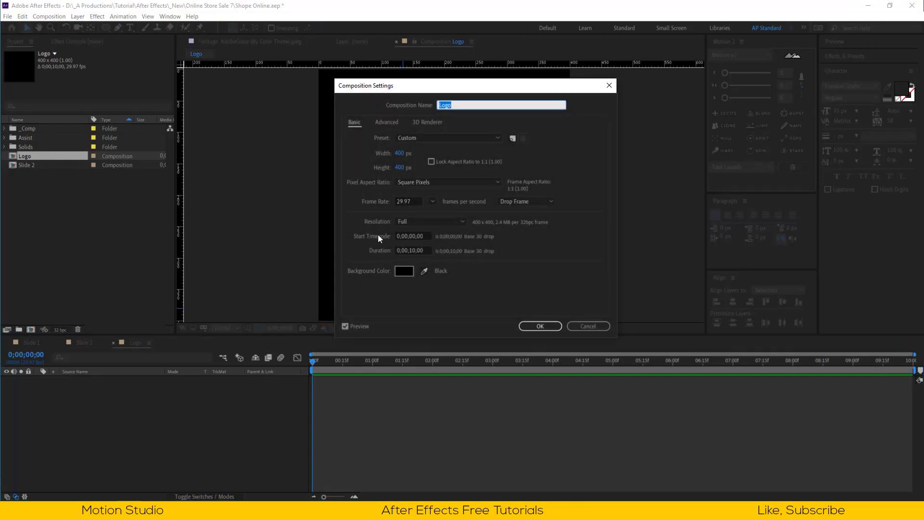
click(411, 247)
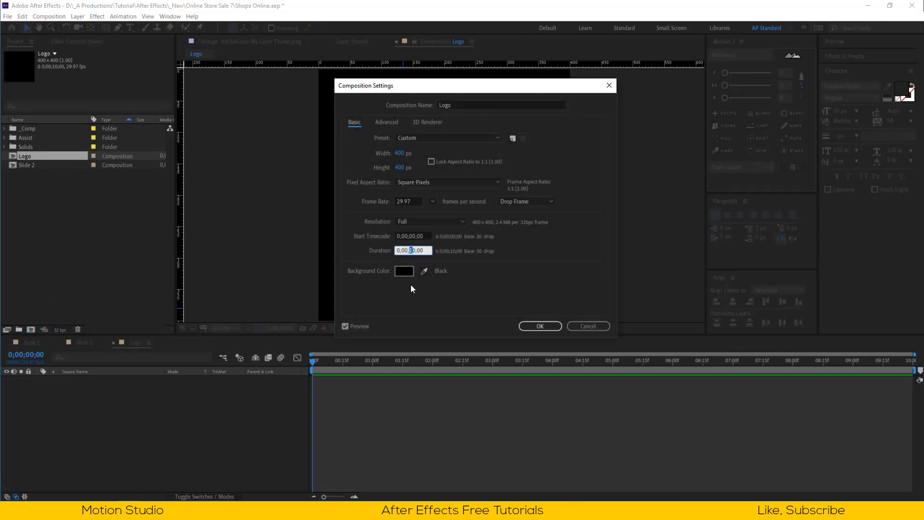
key(Return)
click(5, 139)
click(5, 138)
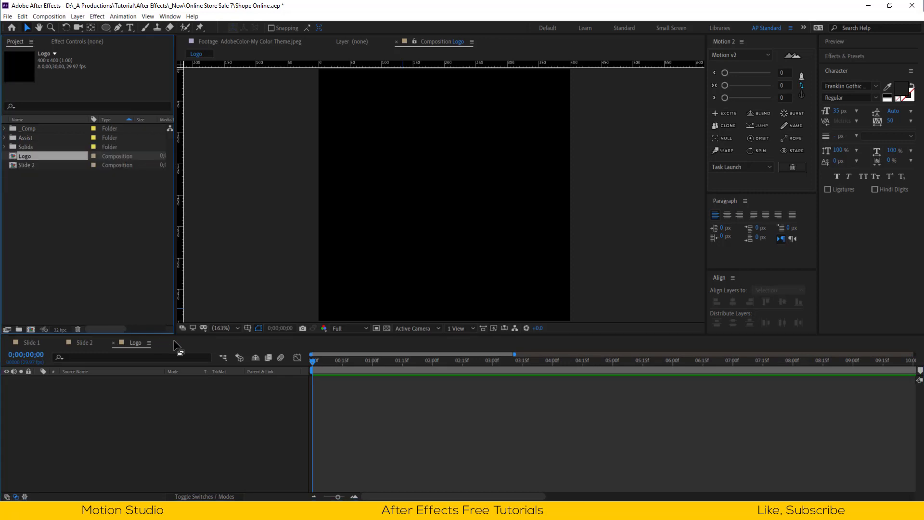
Import Logo.png from the file browser into the Logo composition and scale it to 69%
key(alt+Tab)
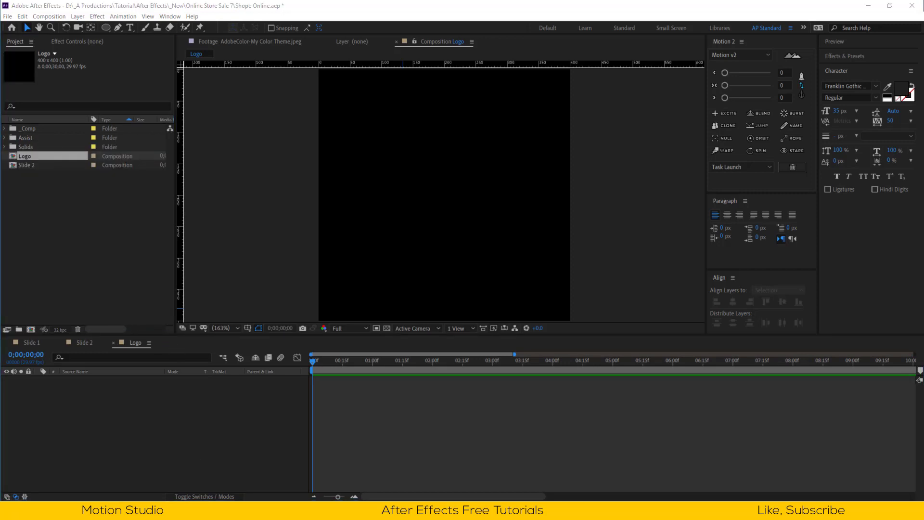
drag(923, 289, 583, 417)
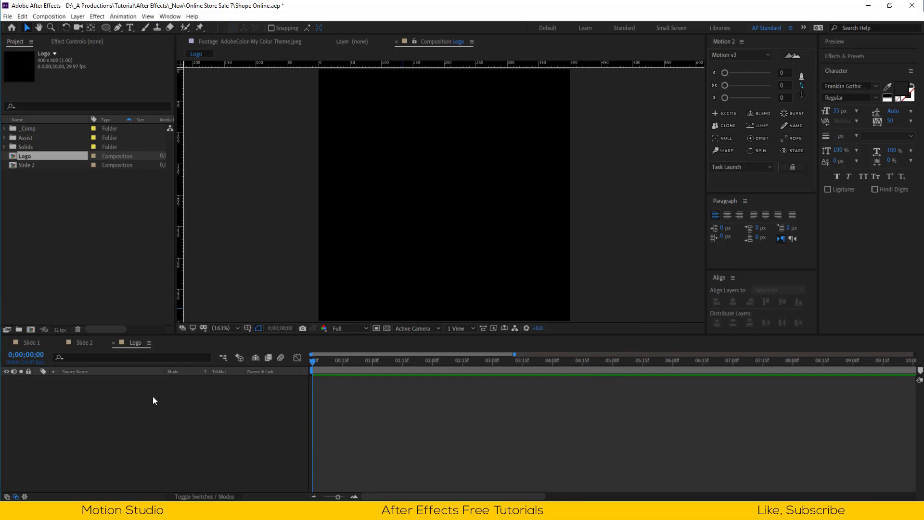
key(s)
drag(177, 387, 167, 389)
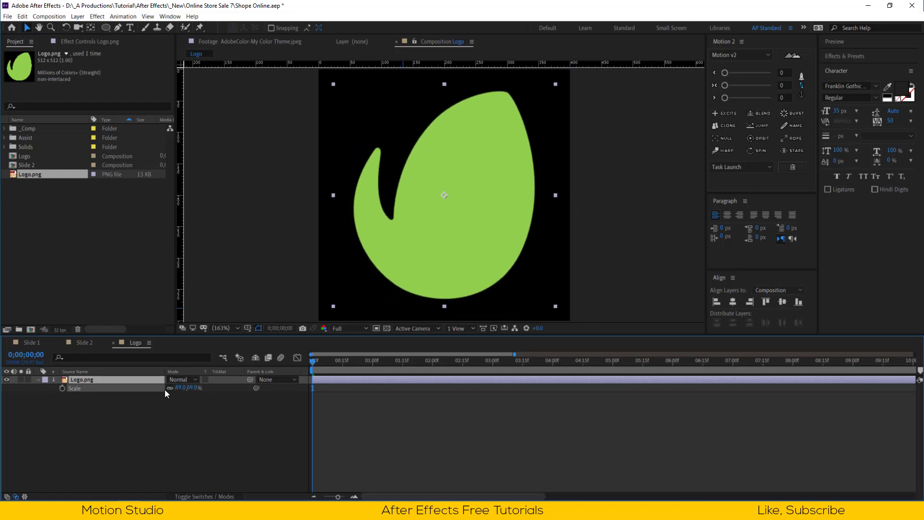
Close the Logo composition, add it as a layer to Slide 2, and file the loose project items into their folders
click(113, 342)
drag(33, 175, 423, 178)
drag(47, 154, 52, 137)
Scale the Logo layer to 31% and place it in the upper-right corner of the orange panel
click(97, 379)
key(s)
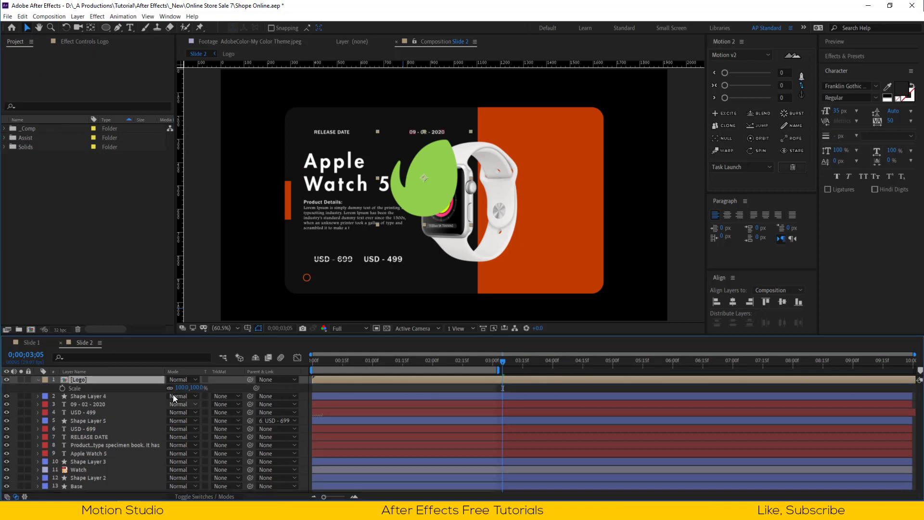
drag(186, 392, 152, 388)
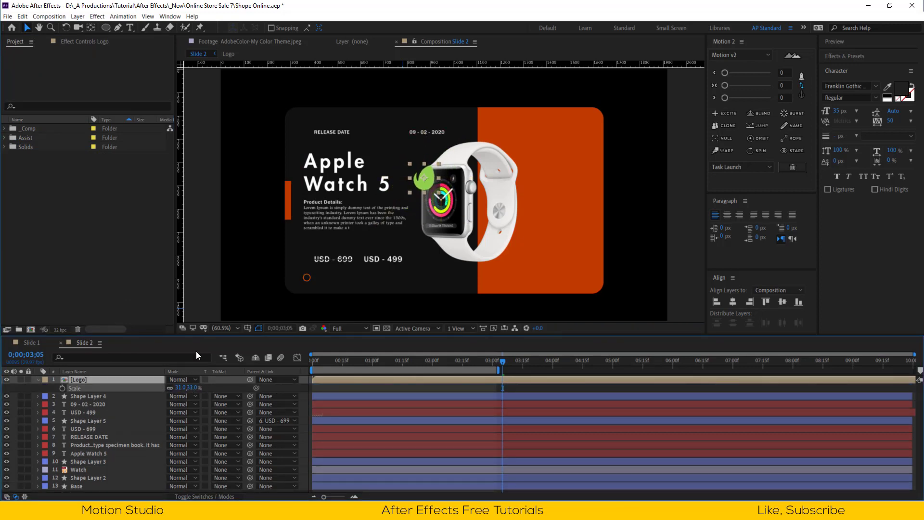
click(429, 177)
drag(429, 183, 585, 136)
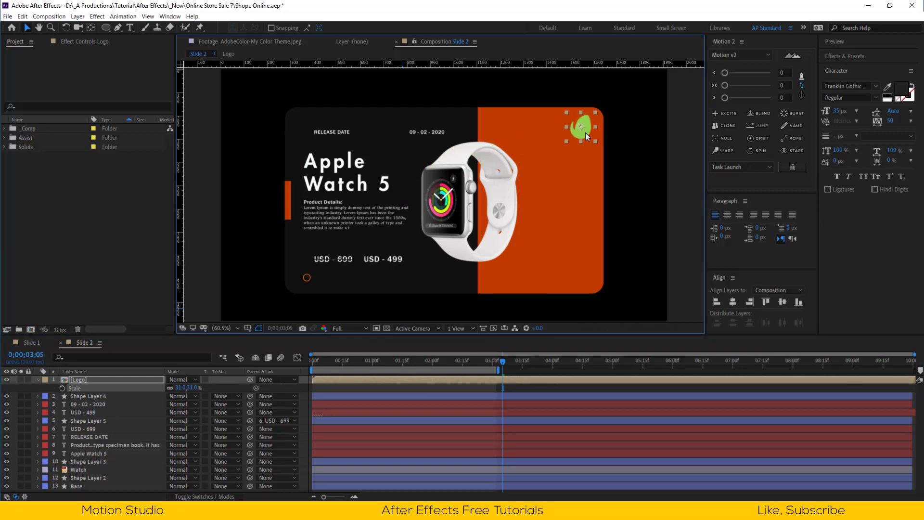
Apply the Fill effect to the Logo layer and sample the fill colour from the dark card background
key(ctrl+space)
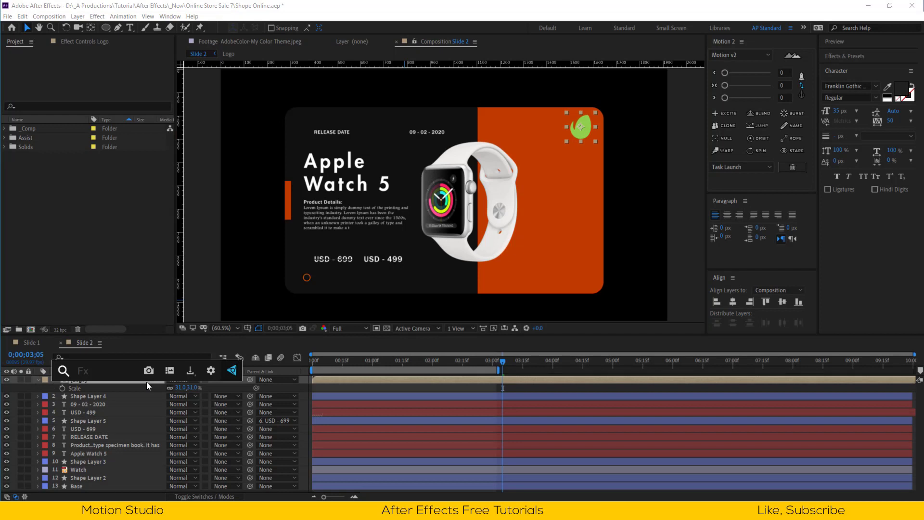
text(fill)
key(Return)
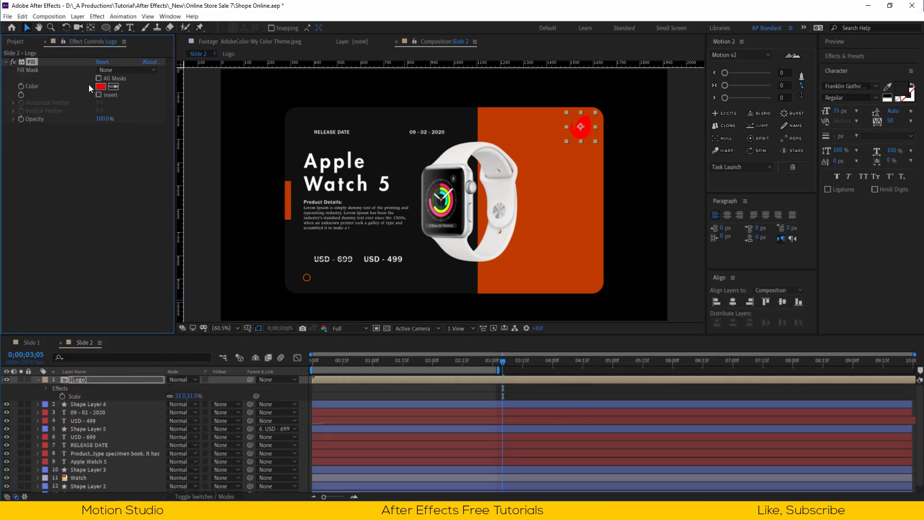
click(114, 87)
click(37, 380)
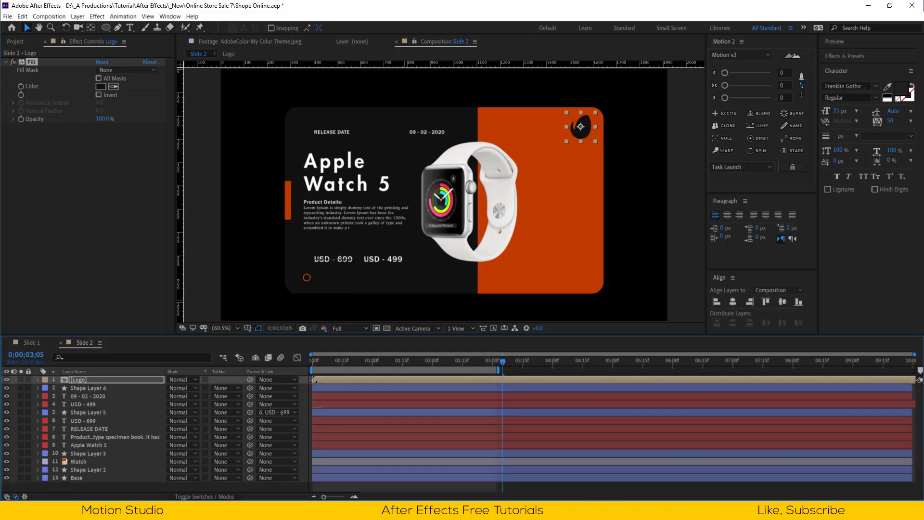
key(F2)
Open the Logo composition and animate Logo.png's scale from 69% at the start to 65% at 0;00;00;14
double_click(325, 379)
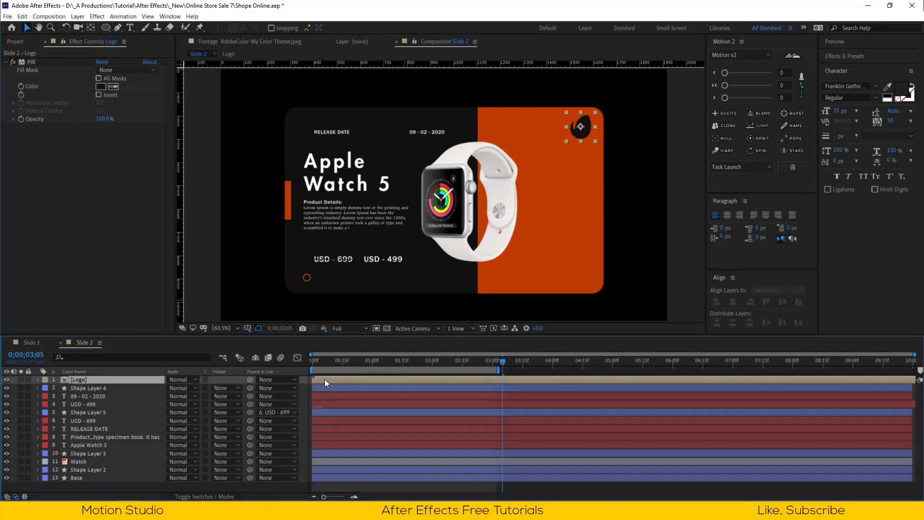
key(Home)
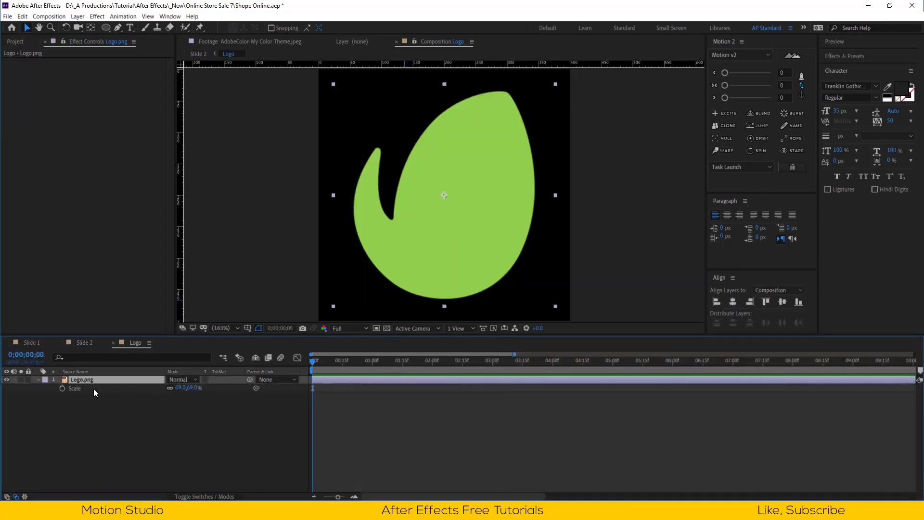
click(62, 388)
click(339, 368)
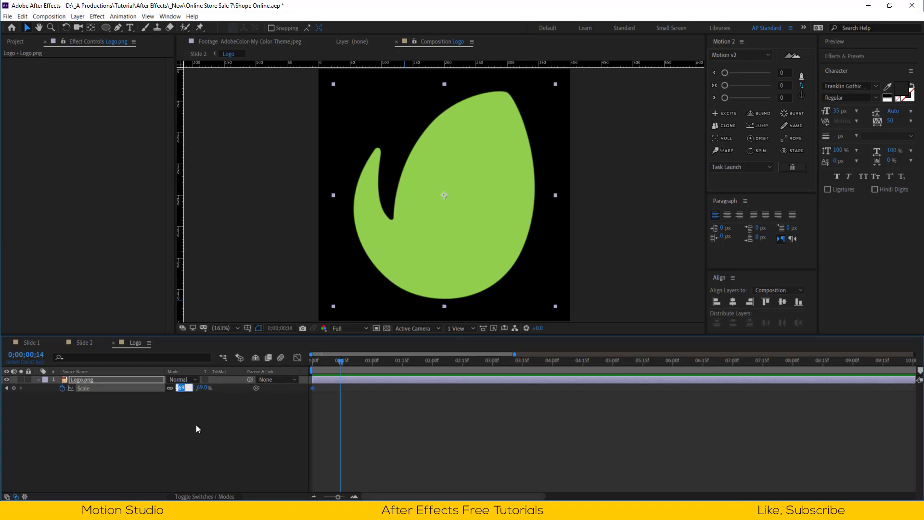
text(65)
key(Return)
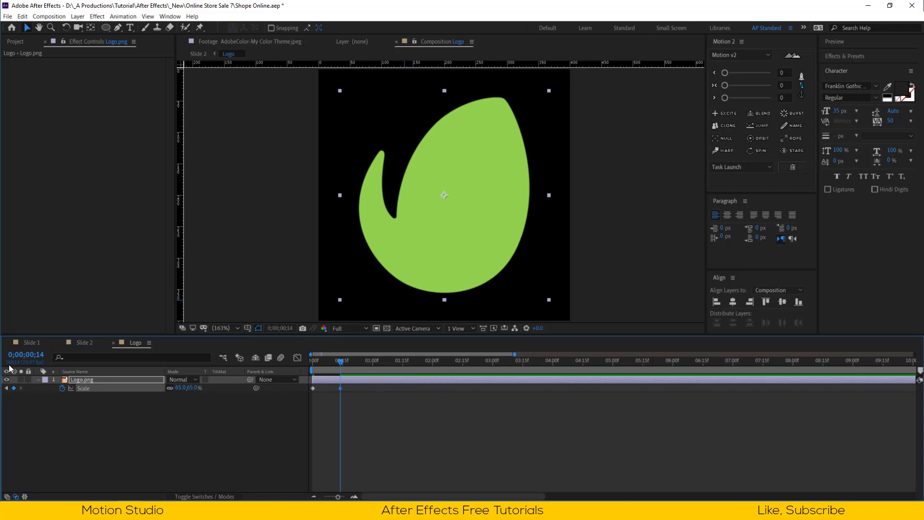
Copy Logo.png's first scale keyframe to 0;00;00;28 and apply Easy Ease to the scale keyframes
click(41, 354)
click(38, 354)
text(28)
key(Return)
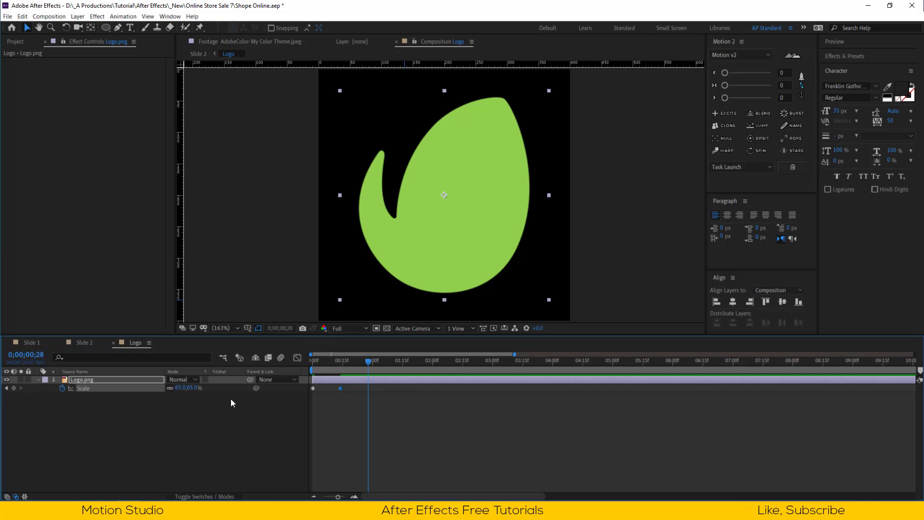
drag(324, 385, 302, 371)
key(ctrl+c)
key(ctrl+v)
key(F9)
click(238, 435)
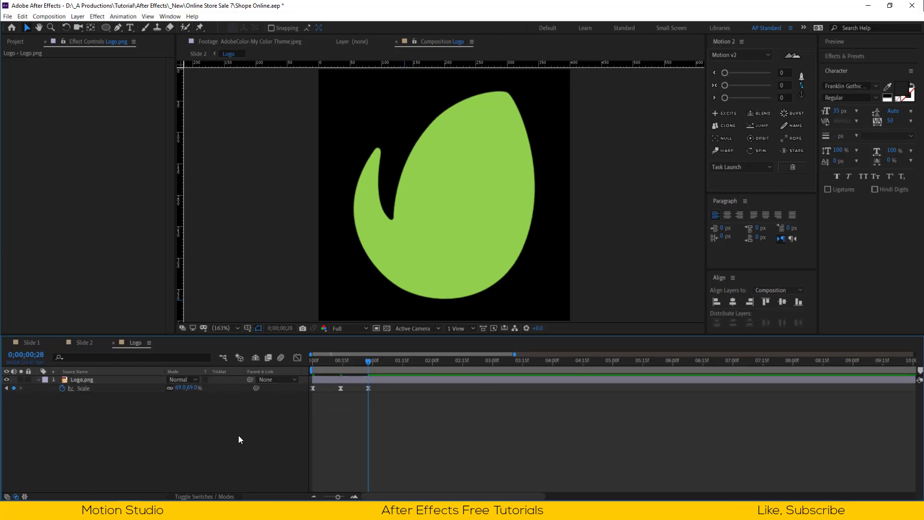
Add an expression to Logo.png's scale using loopOut()
alt+click(62, 388)
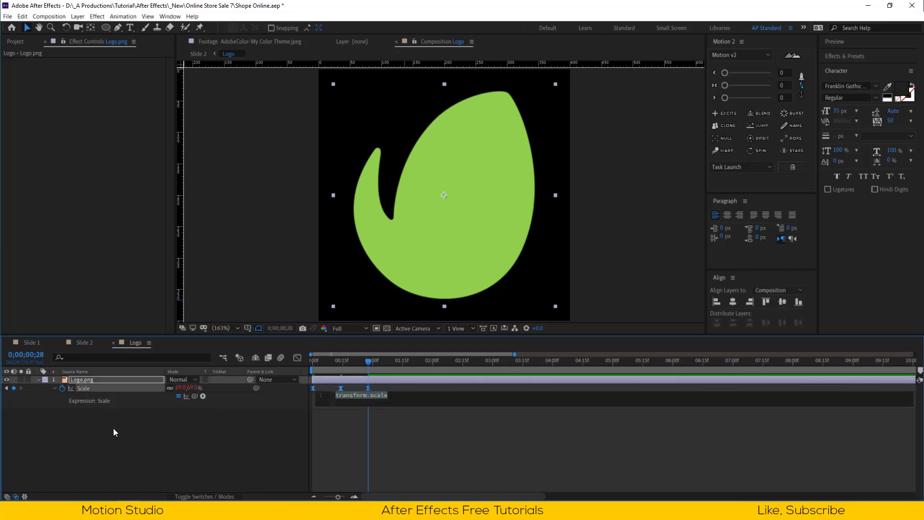
text(loop)
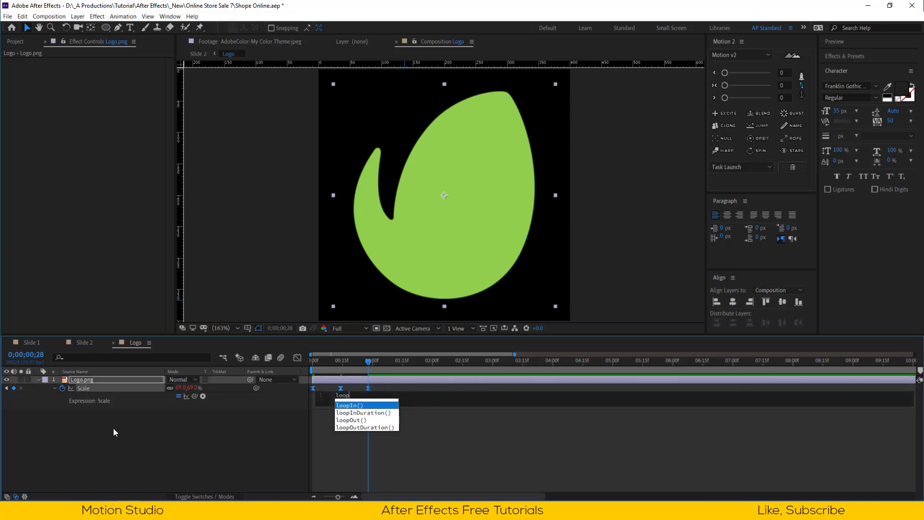
text( loopOut())
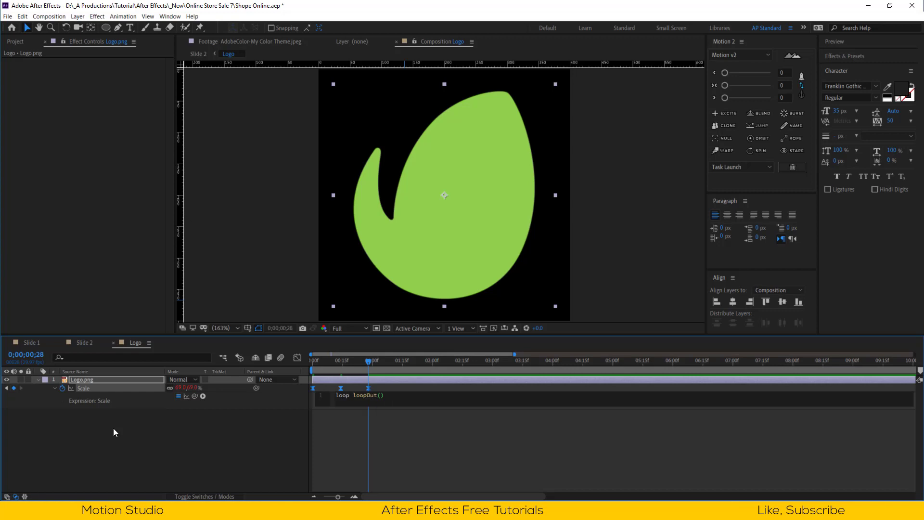
click(114, 429)
key(space)
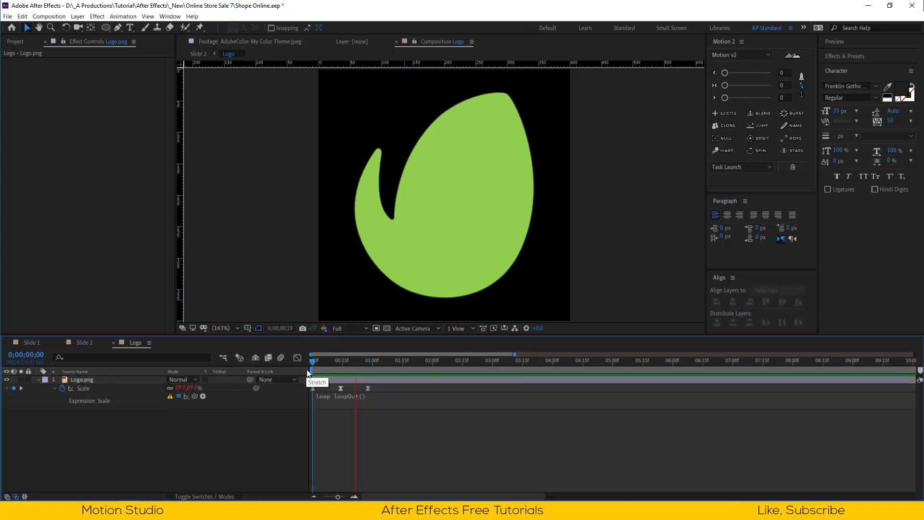
drag(392, 359, 313, 366)
key(space)
click(368, 388)
key(Delete)
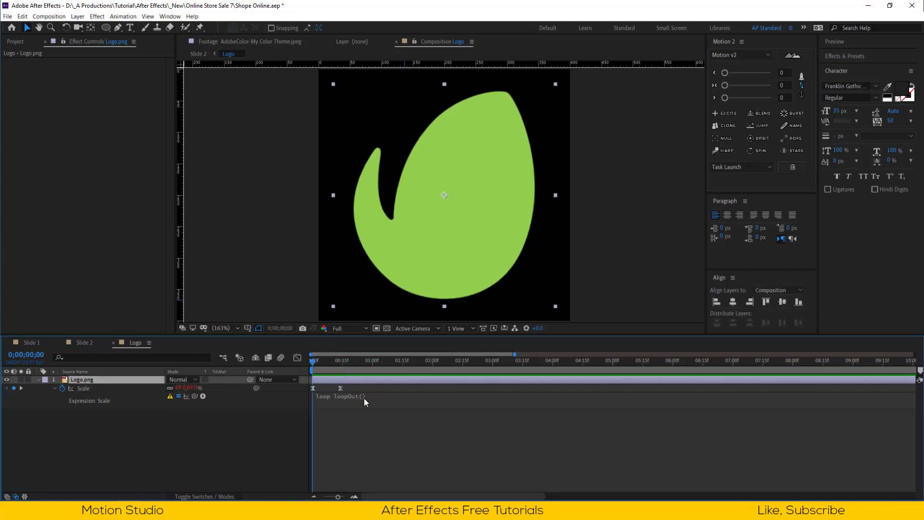
key(space)
click(360, 366)
key(Return)
key(ctrl+z)
key(ctrl+z)
key(ctrl+z)
key(ctrl+z)
key(ctrl+z)
Correct Logo.png's scale expression to read only loopOut() and preview the loop from the start
drag(344, 361, 312, 362)
click(354, 398)
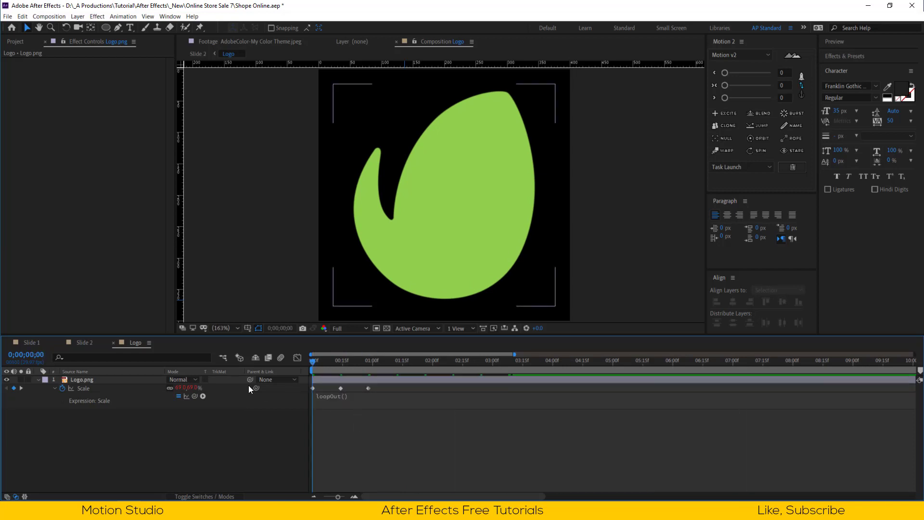
click(128, 388)
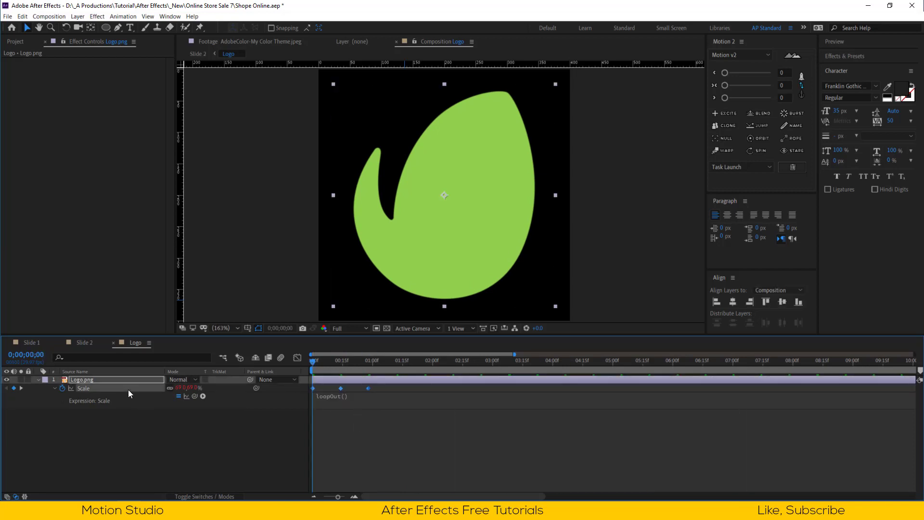
click(149, 439)
key(space)
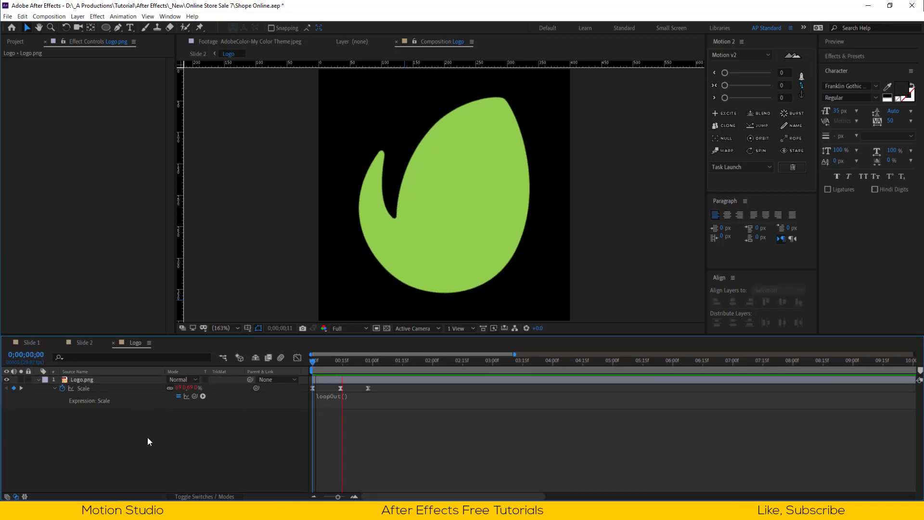
Stretch the three scale keyframes proportionally so the last one falls at about 0;00;03;17, and preview the slower pulse
click(419, 362)
drag(390, 387, 305, 388)
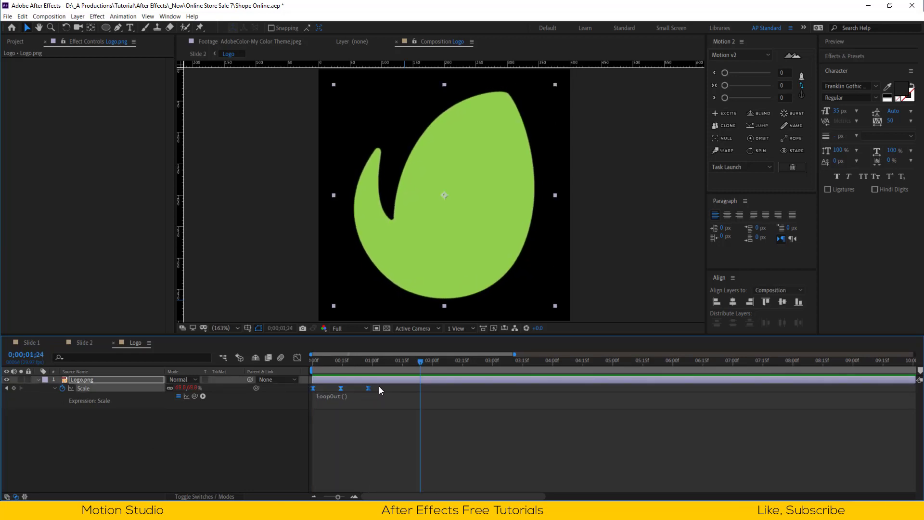
drag(368, 388, 526, 380)
key(space)
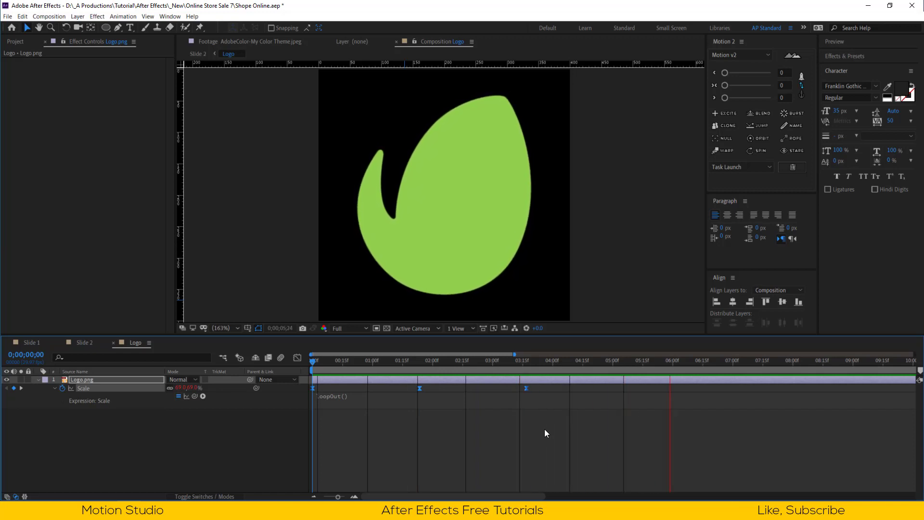
key(space)
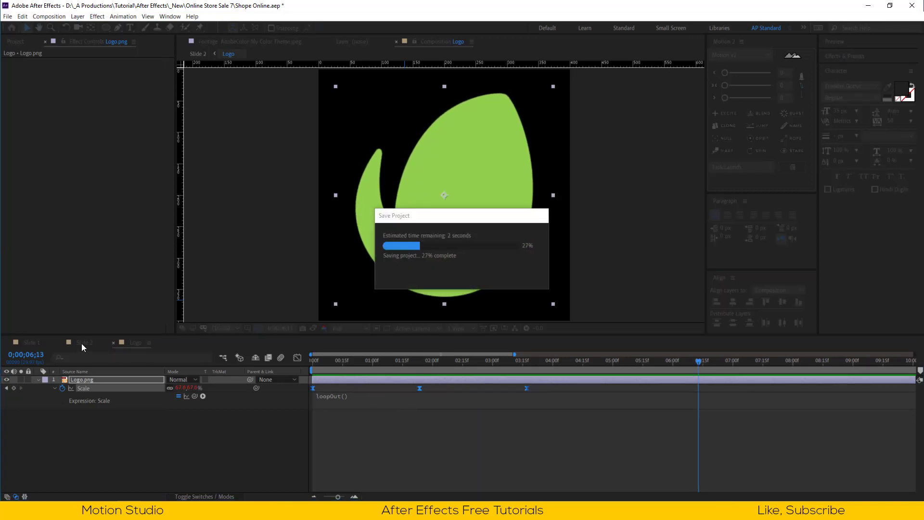
Return to Slide 2 and add scale and rotation keyframes to the Logo layer at 0;00;00;06
click(85, 342)
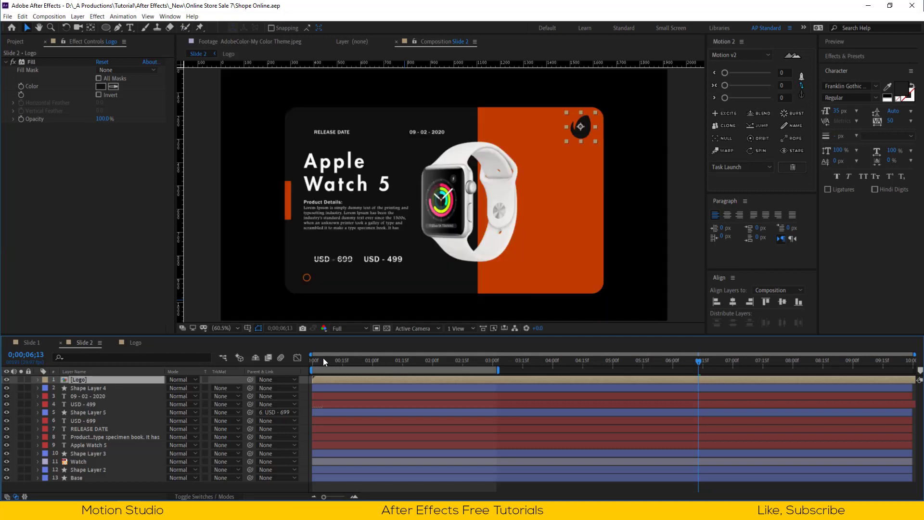
click(321, 359)
drag(319, 359, 325, 359)
key(s)
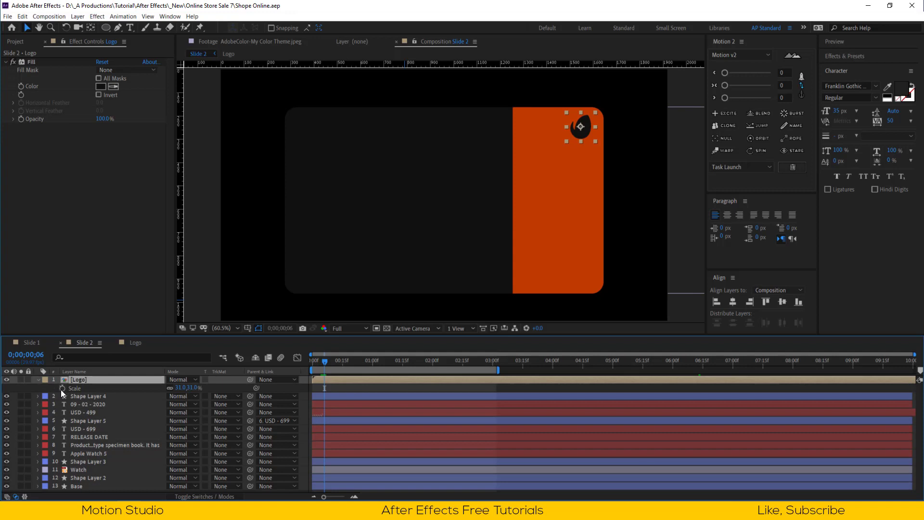
click(62, 389)
key(shift+r)
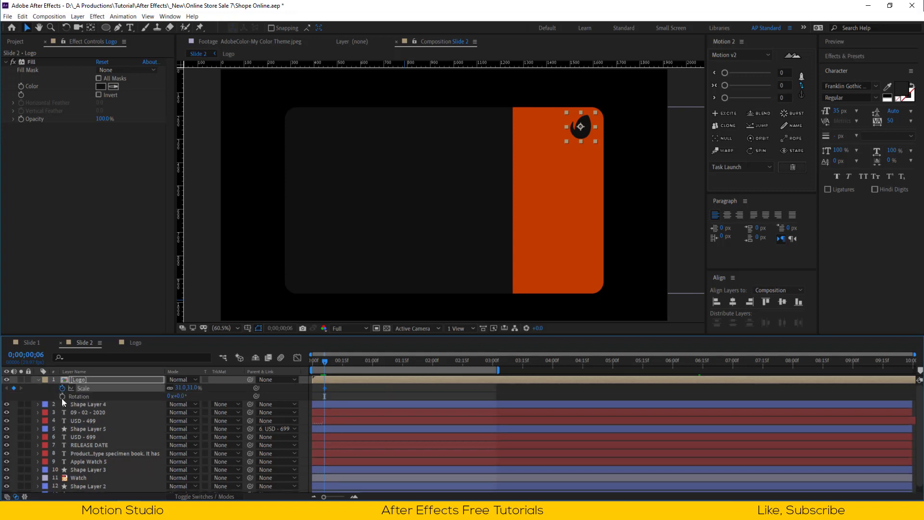
click(62, 396)
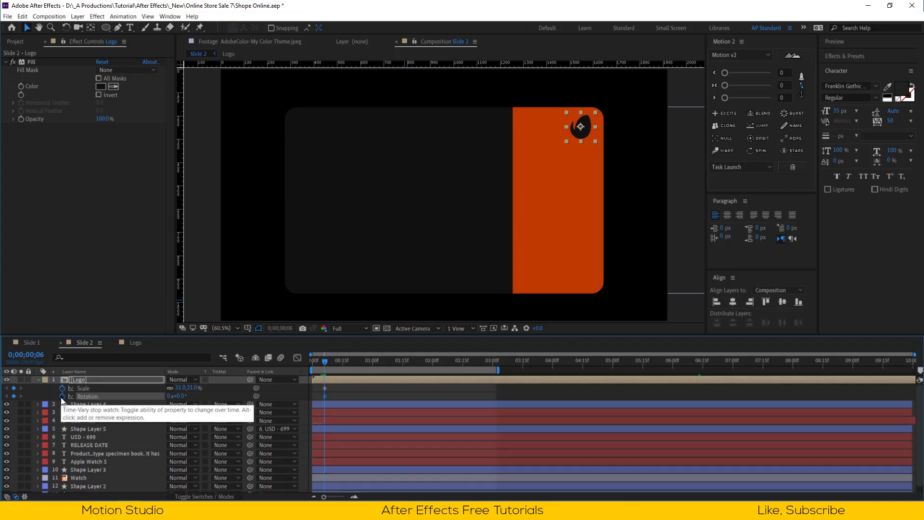
Add scale and rotation keyframes for the Logo at 0;00;00;16, and set its rotation at 0;00;00;06 to 240°
key(space)
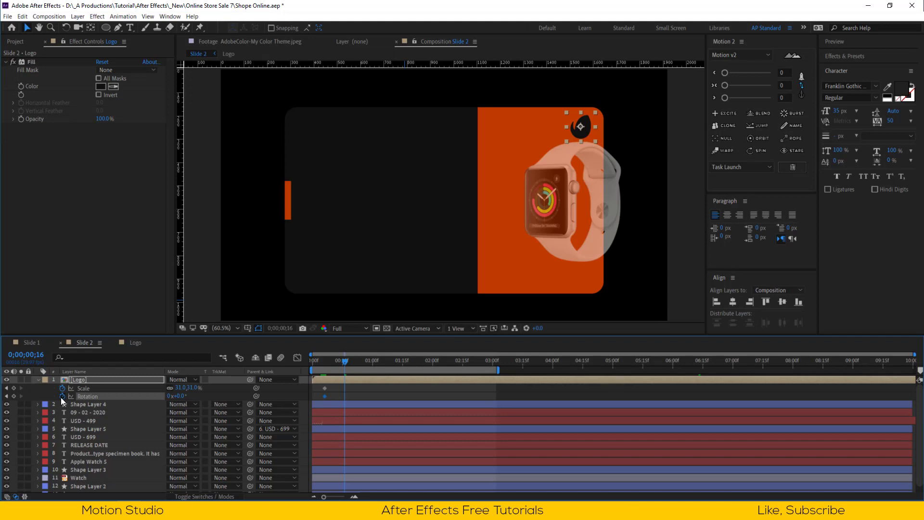
click(13, 388)
click(7, 395)
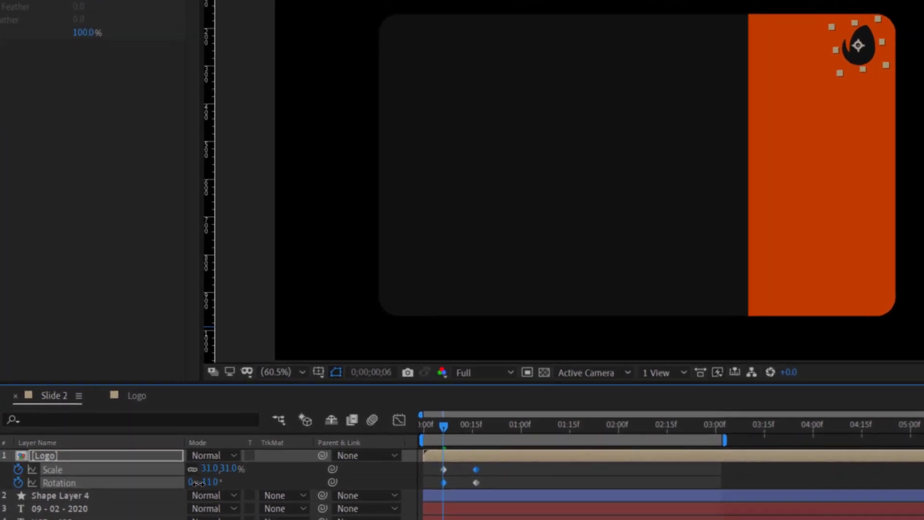
drag(187, 394, 213, 395)
drag(268, 491, 406, 496)
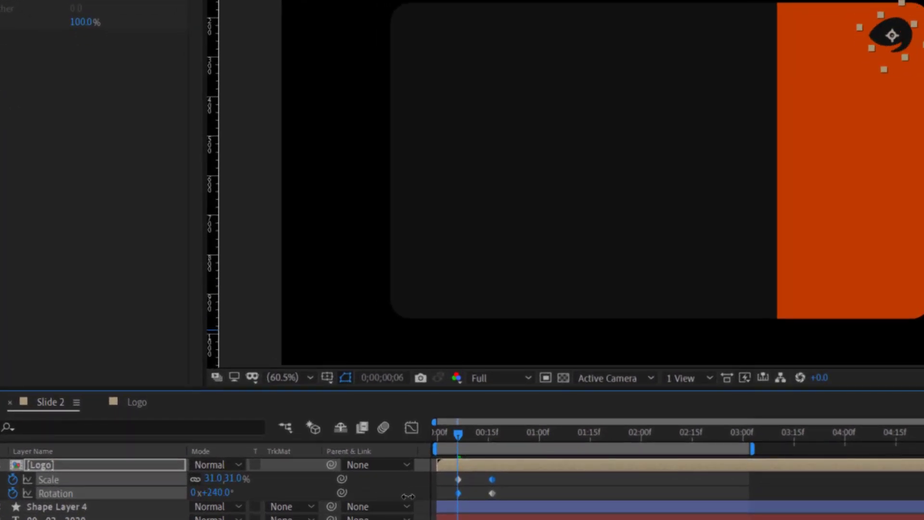
click(223, 494)
Set the Logo's scale to 0% at 0;00;00;06 and apply Easy Ease to all its scale and rotation keyframes
click(218, 477)
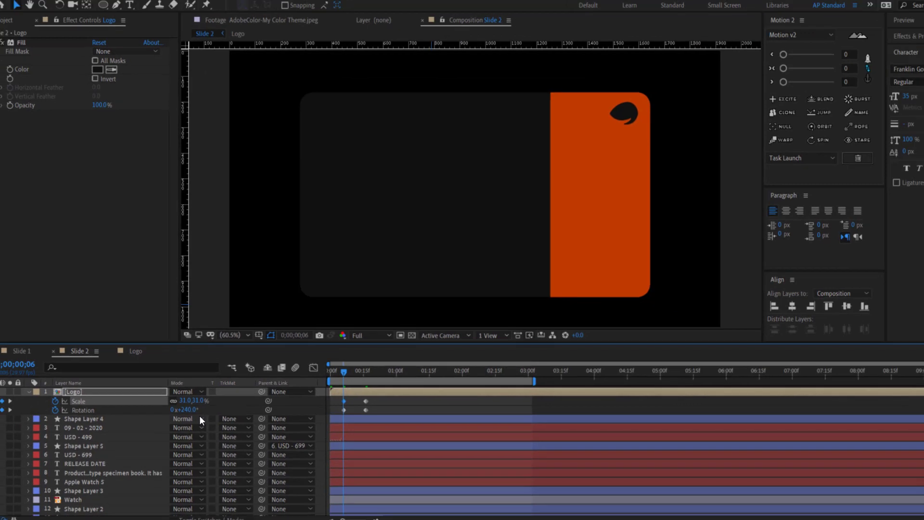
key(space)
key(space)
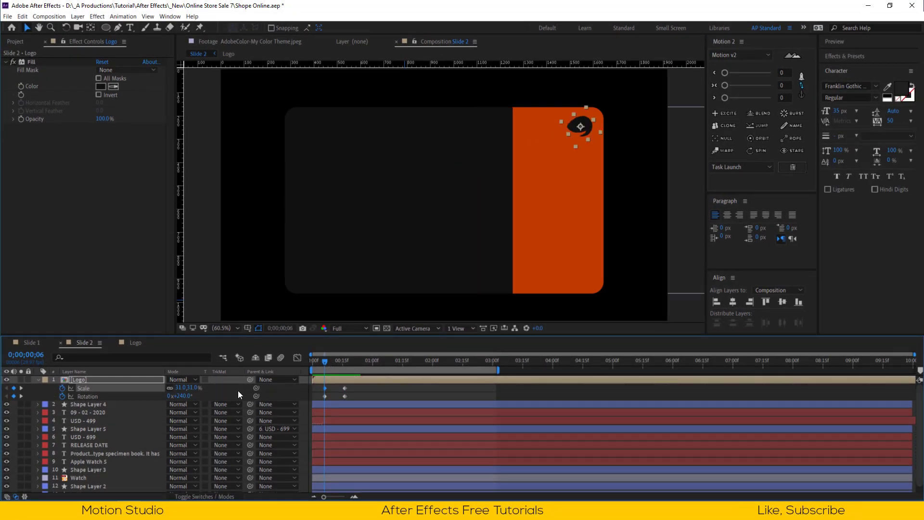
key(j)
text(k)
text(0)
key(Return)
drag(359, 386, 313, 403)
key(F9)
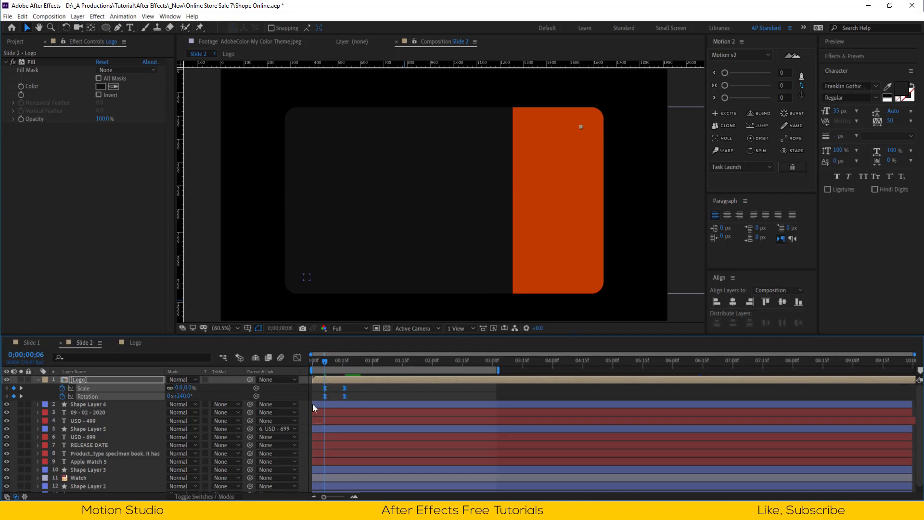
Reshape the Logo's scale and rotation speed curves in the Graph Editor for an early peak and a long ease-out
click(298, 358)
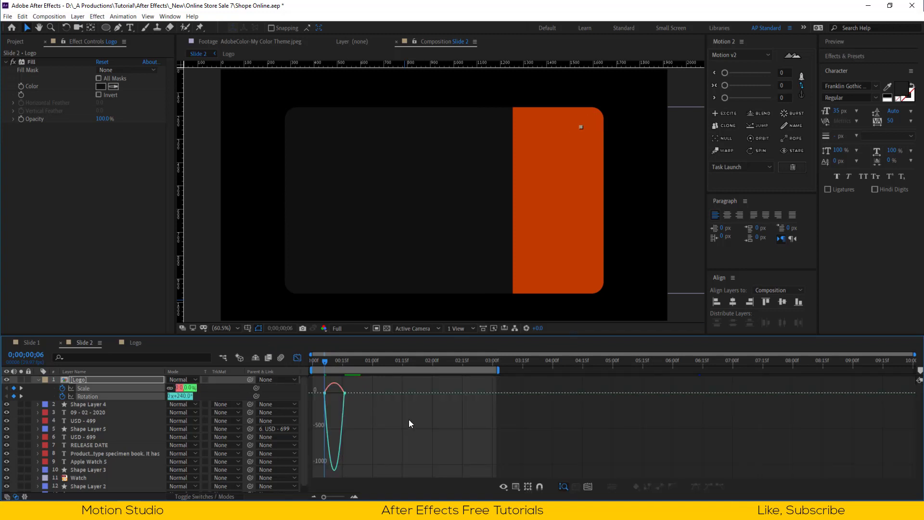
click(587, 486)
drag(667, 400, 456, 398)
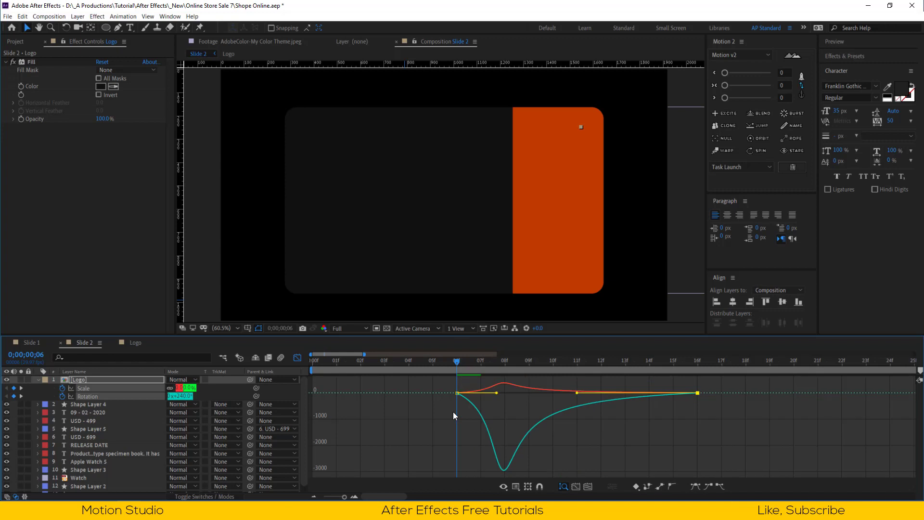
click(298, 358)
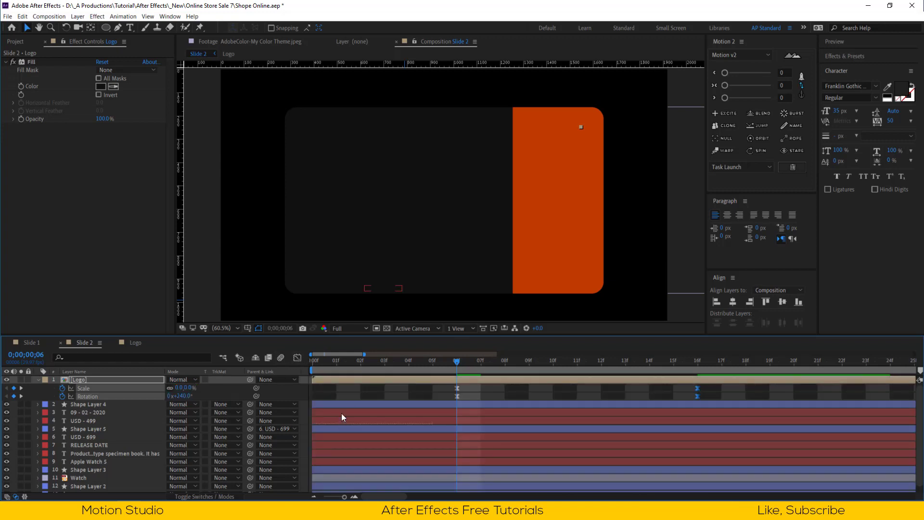
Shift both of the Logo's rotation keyframes one frame later and return to the start of the composition
click(343, 394)
click(134, 396)
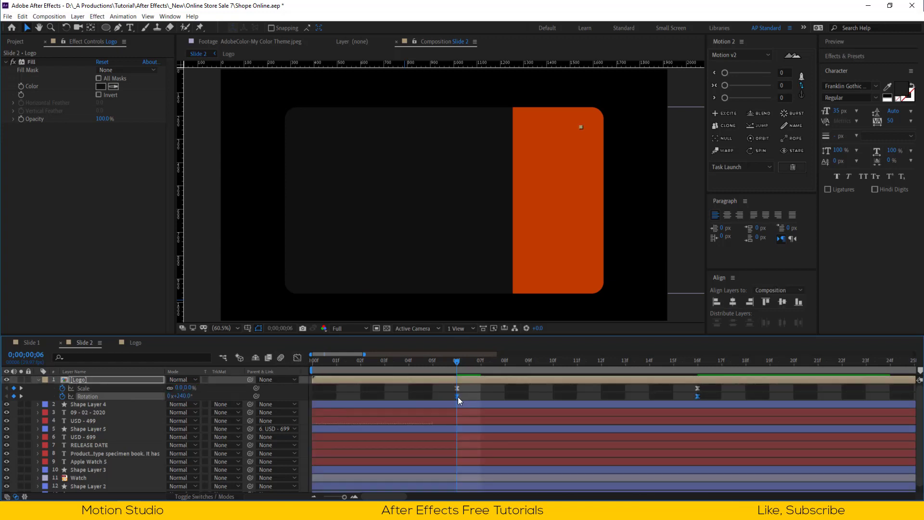
drag(460, 396, 476, 399)
key(minus)
key(minus)
key(minus)
key(minus)
key(minus)
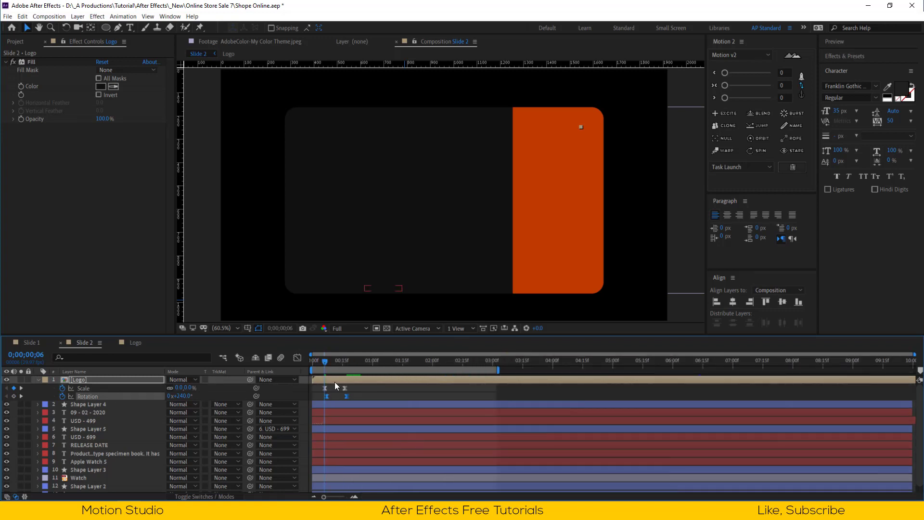
click(314, 362)
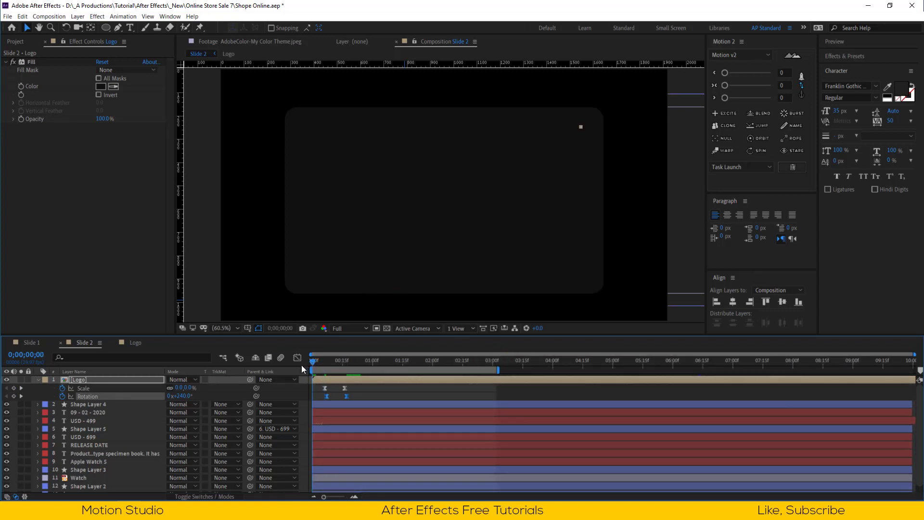
Preview the Slide 2 animation from the start, and collapse the keyframe properties of all layers
key(space)
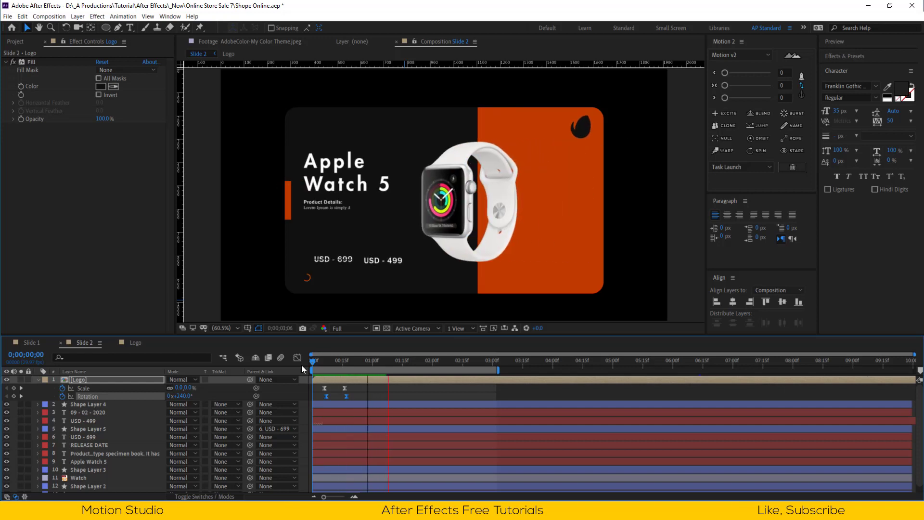
key(space)
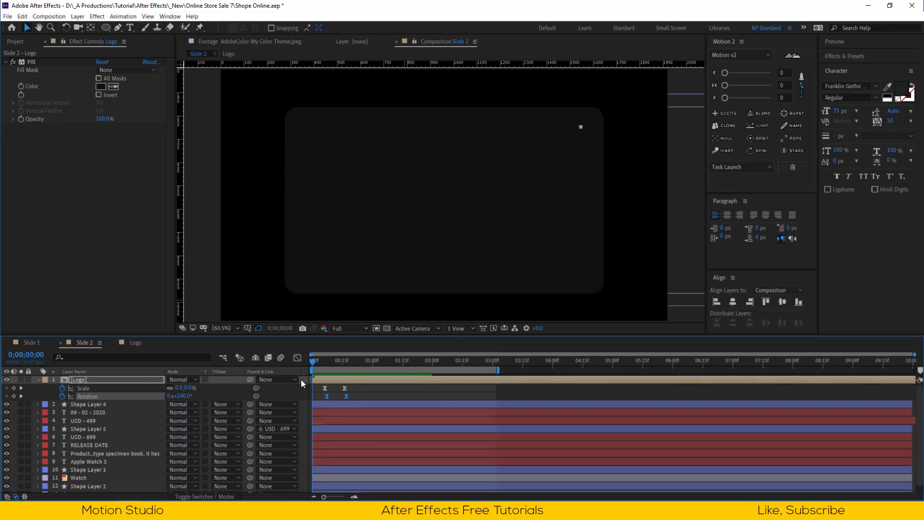
key(ctrl+a)
key(u)
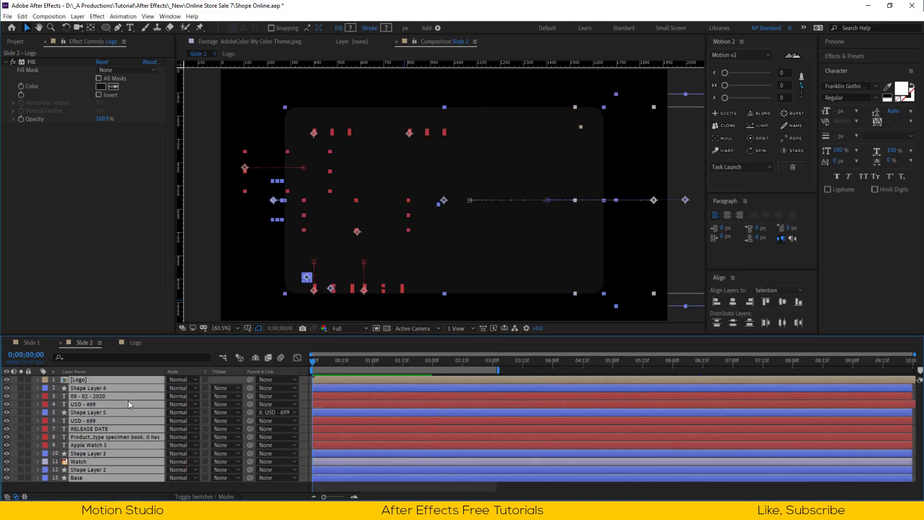
Make all Slide 2 layers 3D, enable motion blur on every one of them, and preview the result
click(236, 495)
click(252, 489)
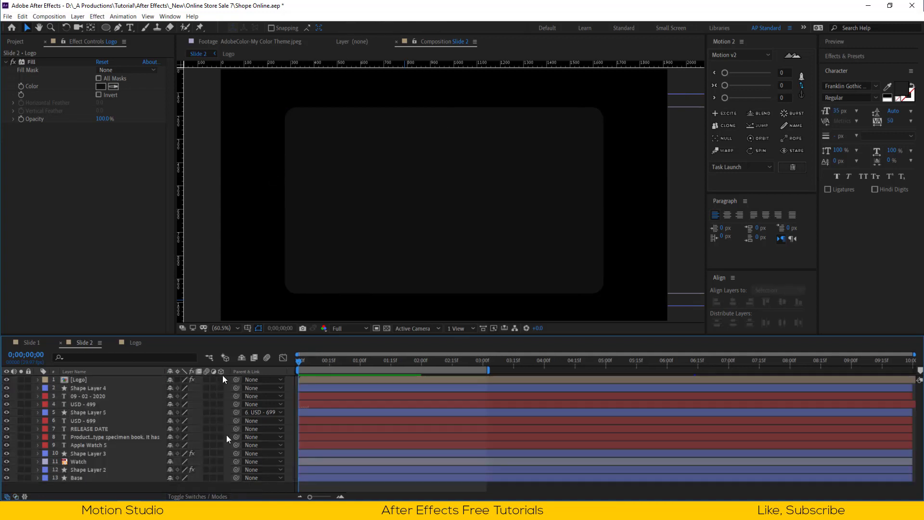
drag(222, 379, 223, 476)
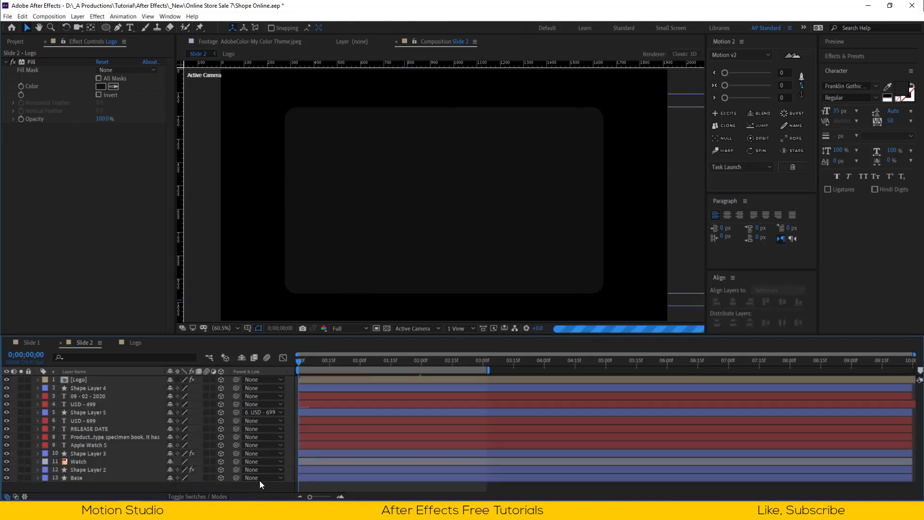
drag(205, 379, 209, 469)
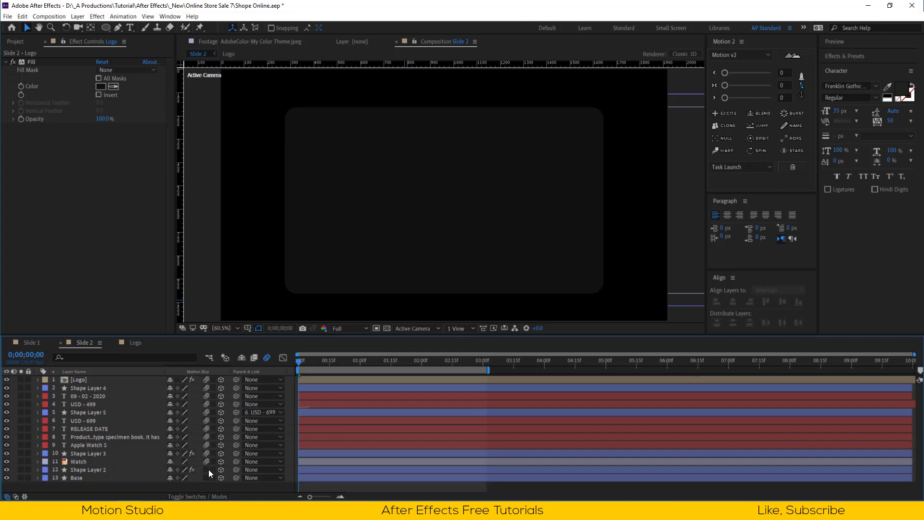
key(space)
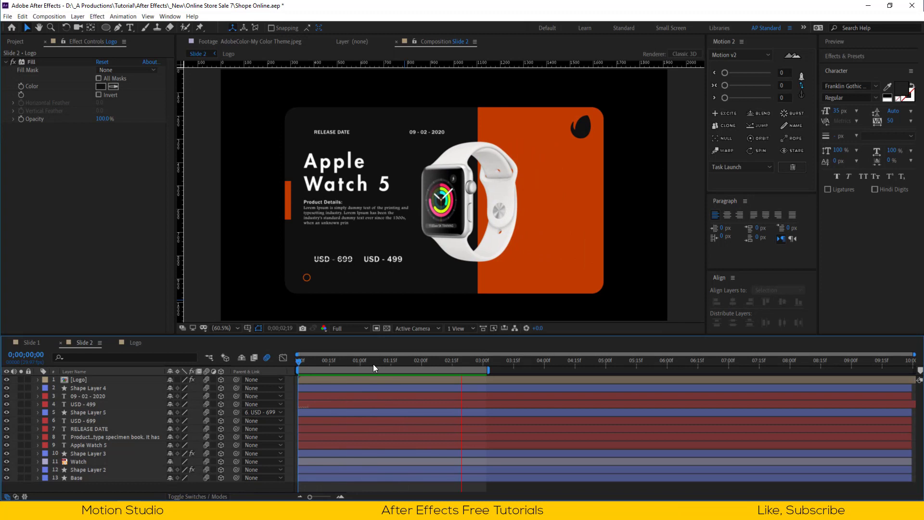
Copy the Glass layer from Slide 1 to the top of Slide 2's layer stack and reveal its mask path keyframes
click(398, 359)
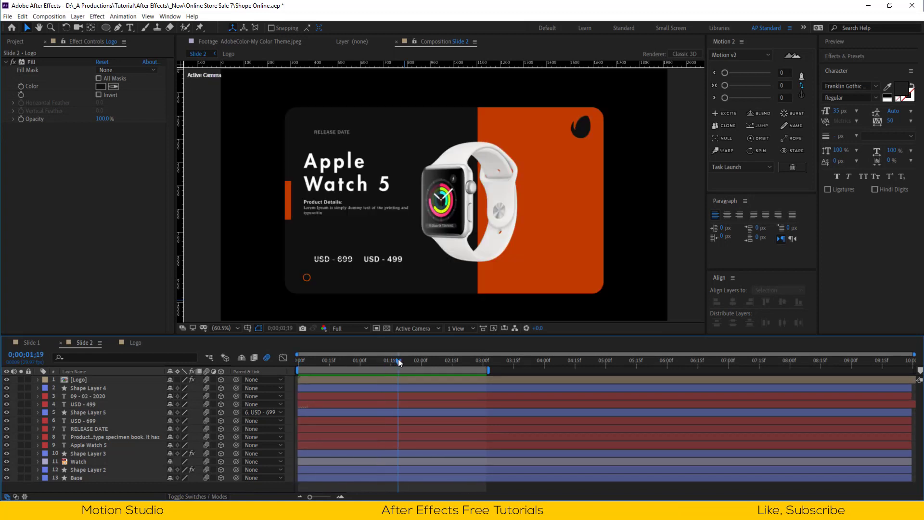
click(32, 342)
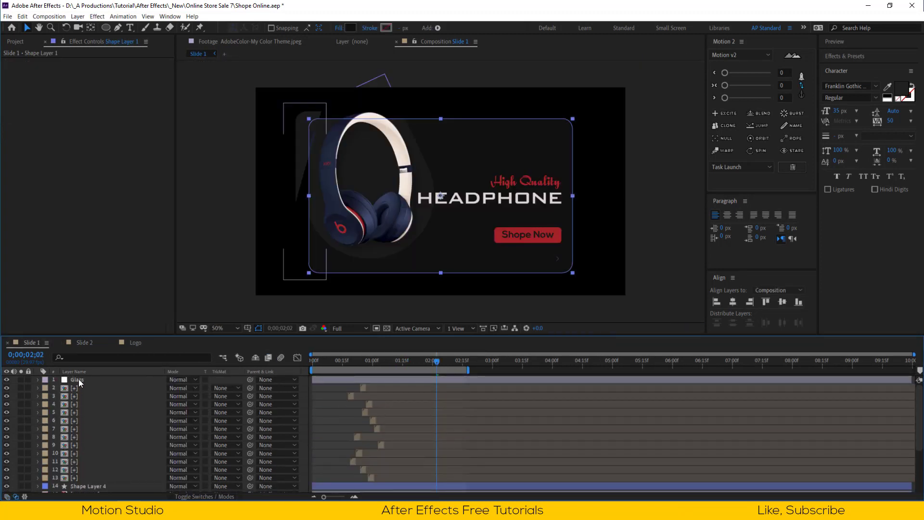
click(79, 379)
click(89, 342)
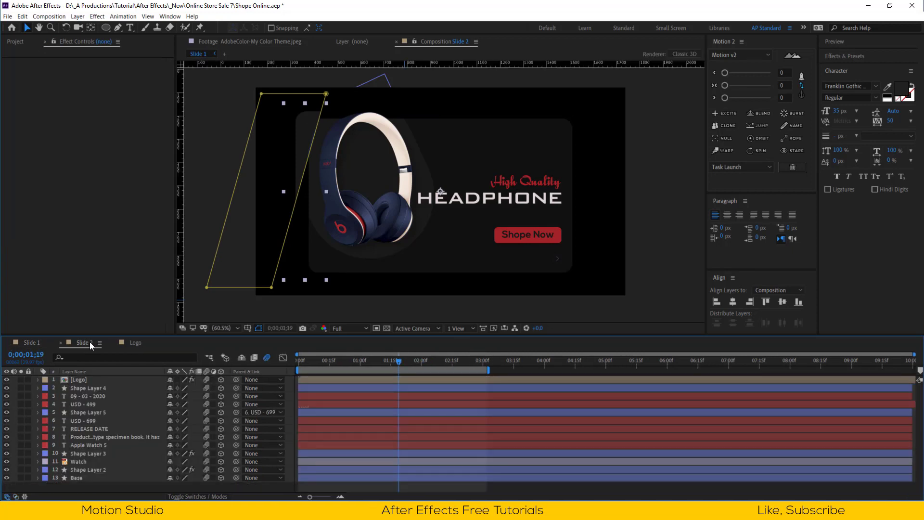
key(m)
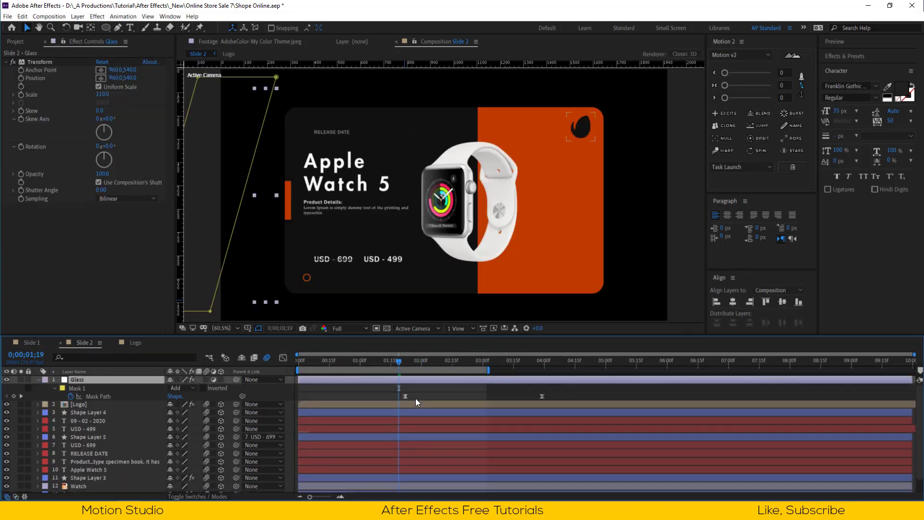
Extend Slide 2's work area past the Glass mask's last keyframe and check the glass sweep at Third preview resolution
drag(489, 370, 569, 370)
key(ctrl+a)
drag(402, 362, 542, 363)
click(359, 327)
click(359, 354)
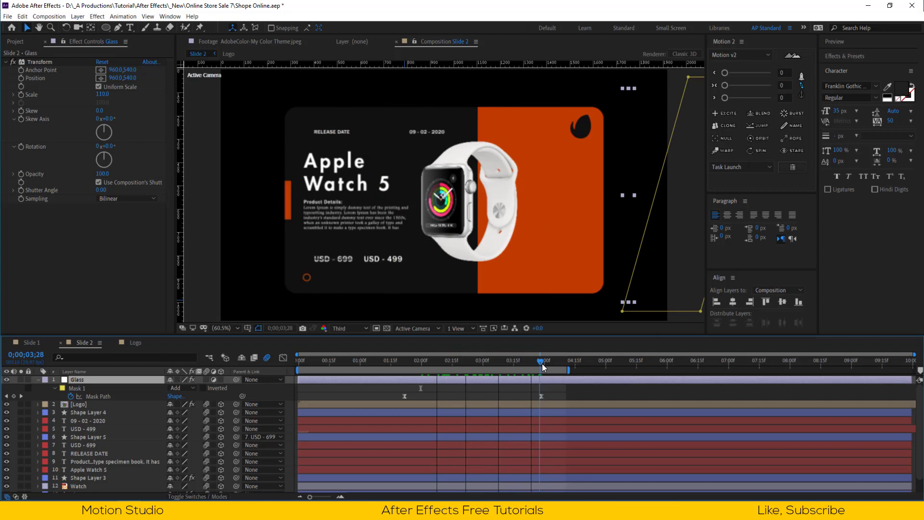
Deselect the Glass layer and set the preview resolution to Auto
click(550, 388)
click(353, 330)
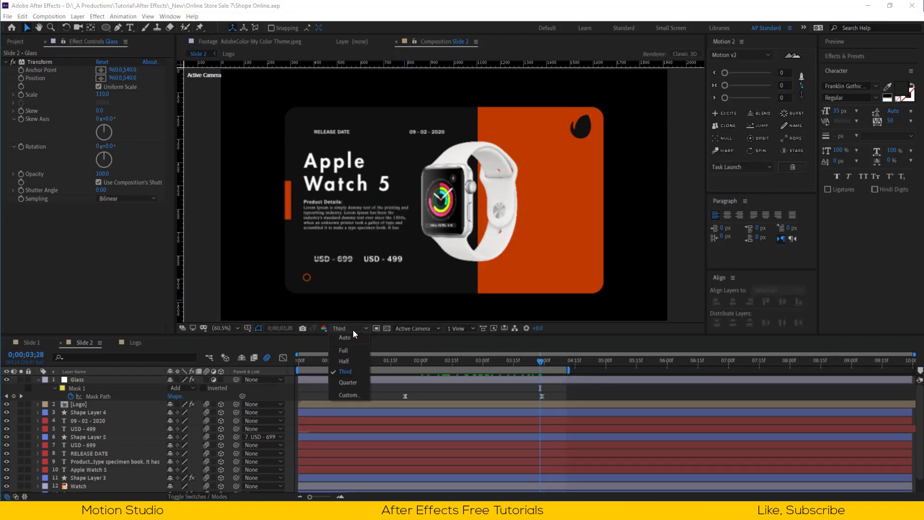
click(353, 336)
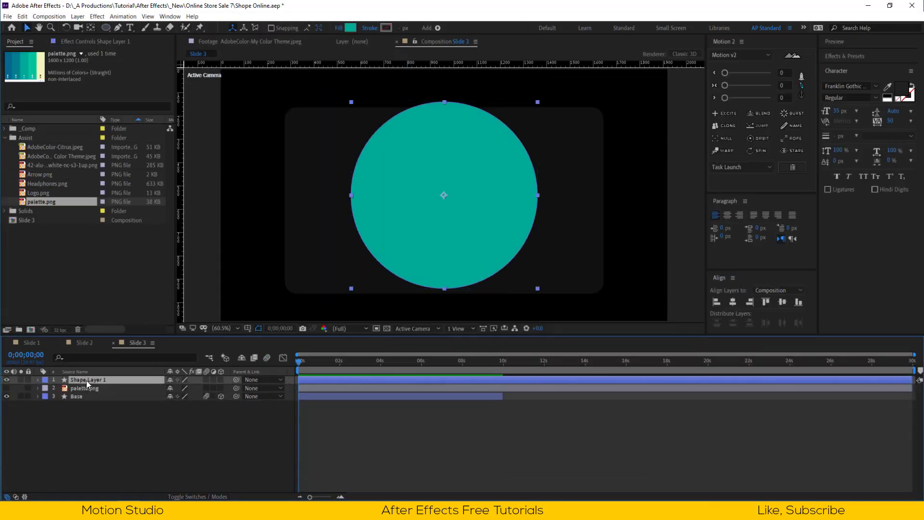